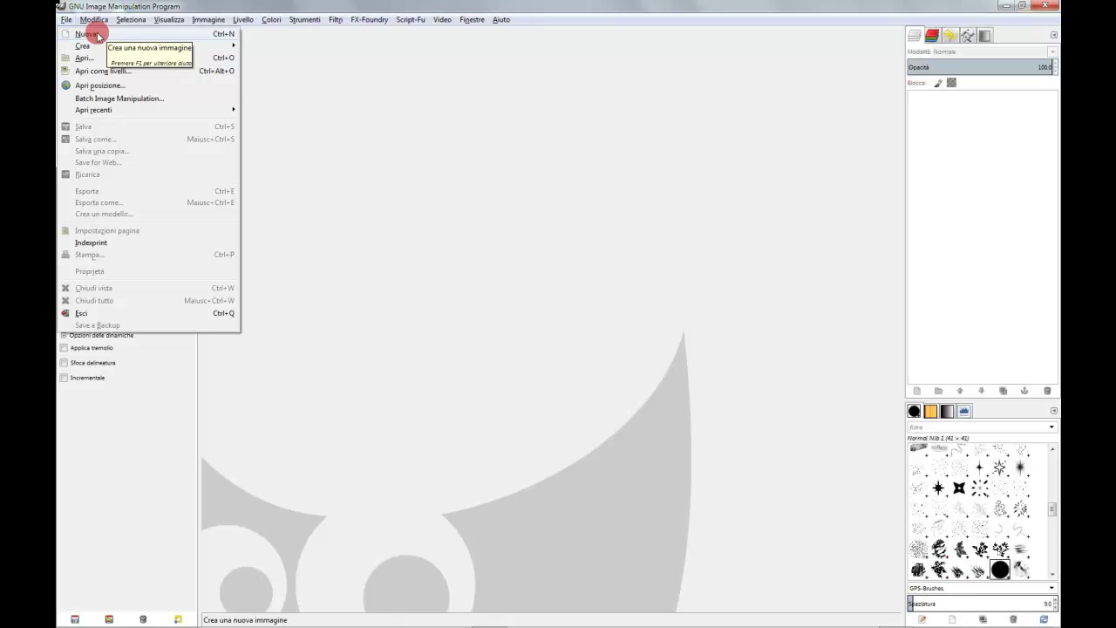
# Create a new 350 × 350 pixel image with its background filled with Trasparenza
pyautogui.click(125, 34)
pyautogui.write('350')
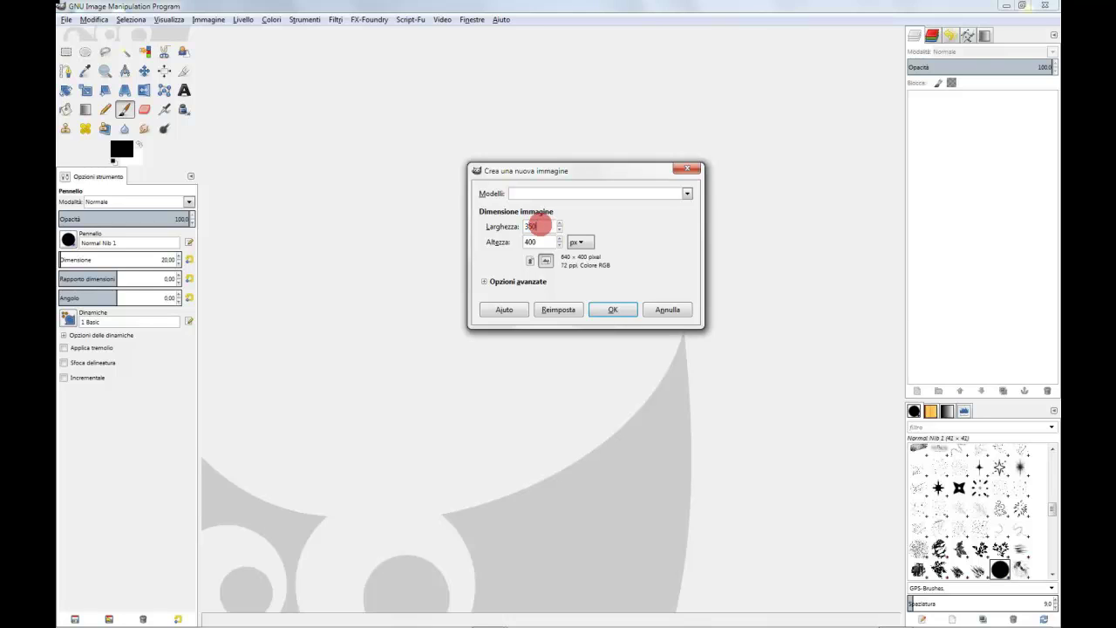
pyautogui.press('Tab')
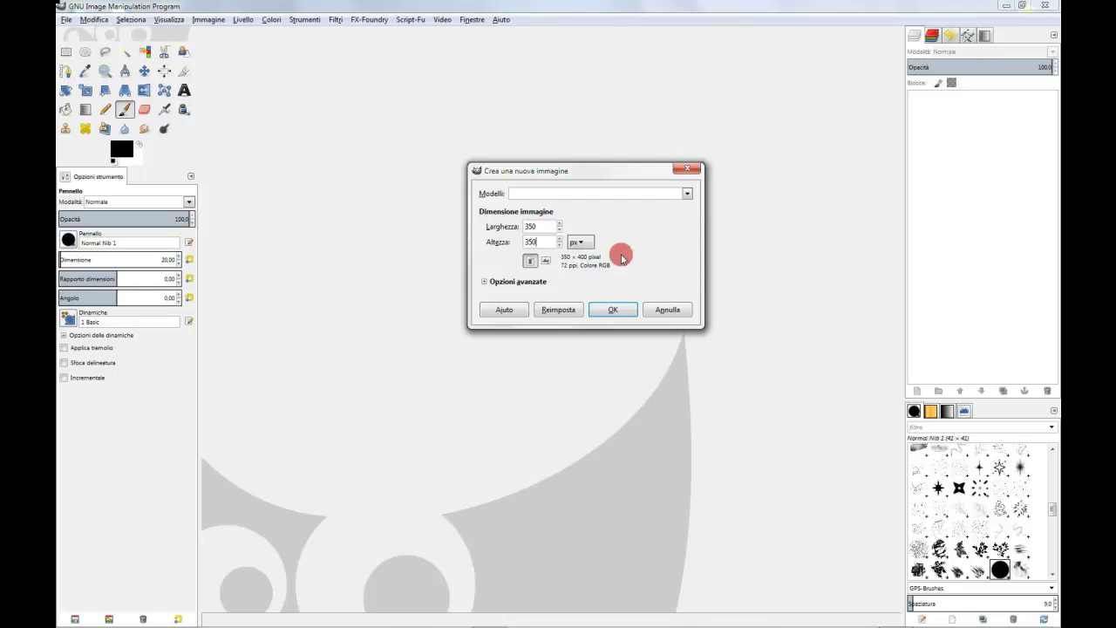
pyautogui.click(484, 284)
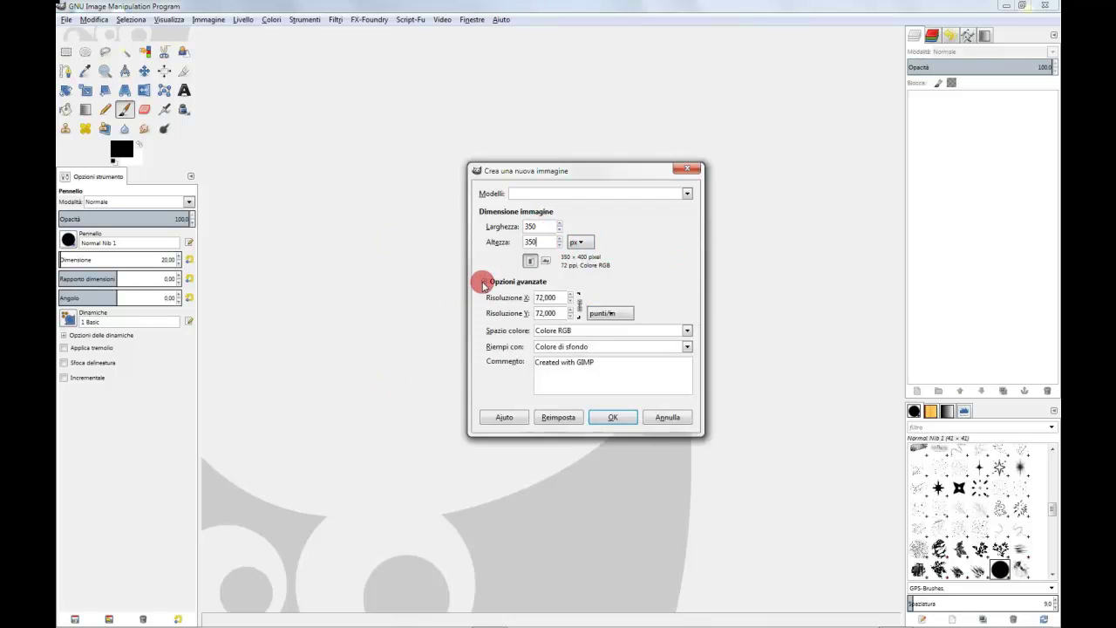
pyautogui.click(688, 347)
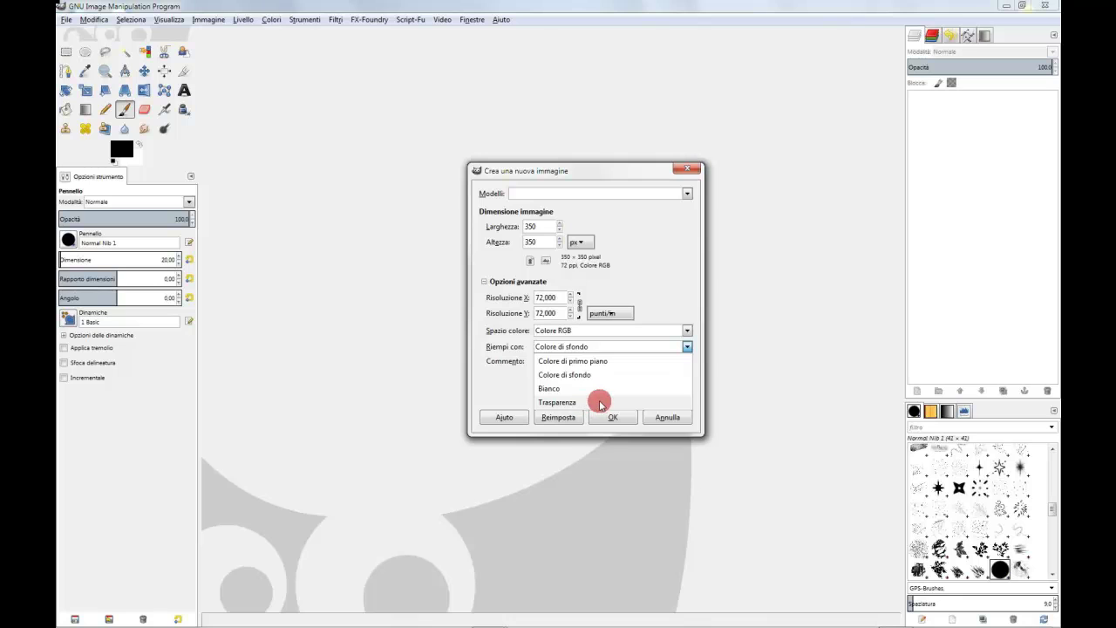
pyautogui.click(599, 405)
pyautogui.click(613, 418)
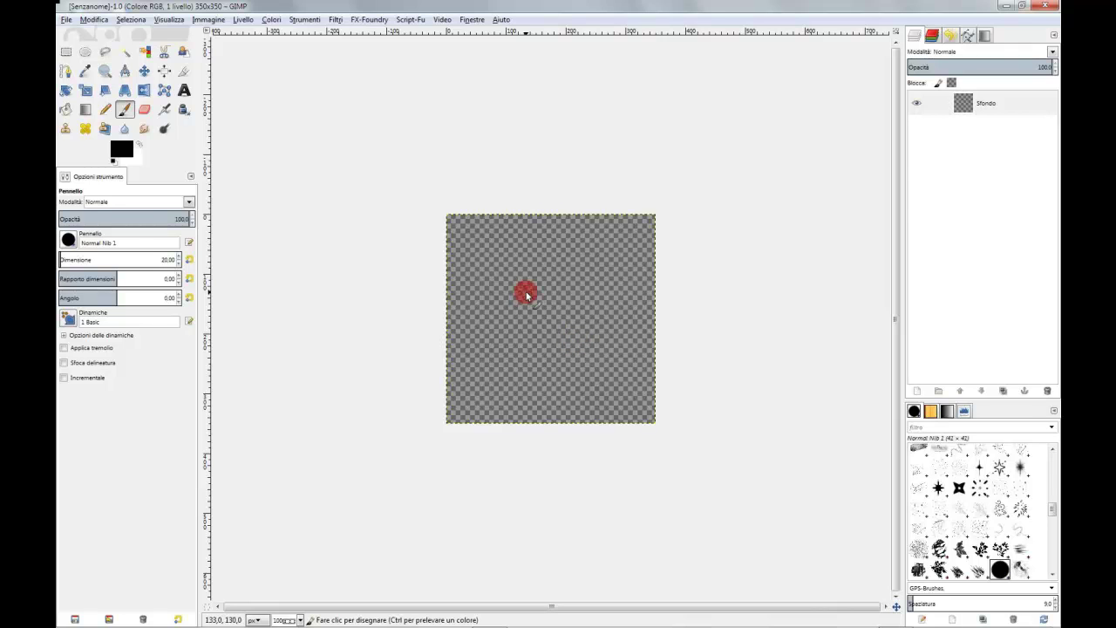
# Zoom to 200% and add a horizontal guide at 50% by percentage
pyautogui.press('+')
pyautogui.press('+')
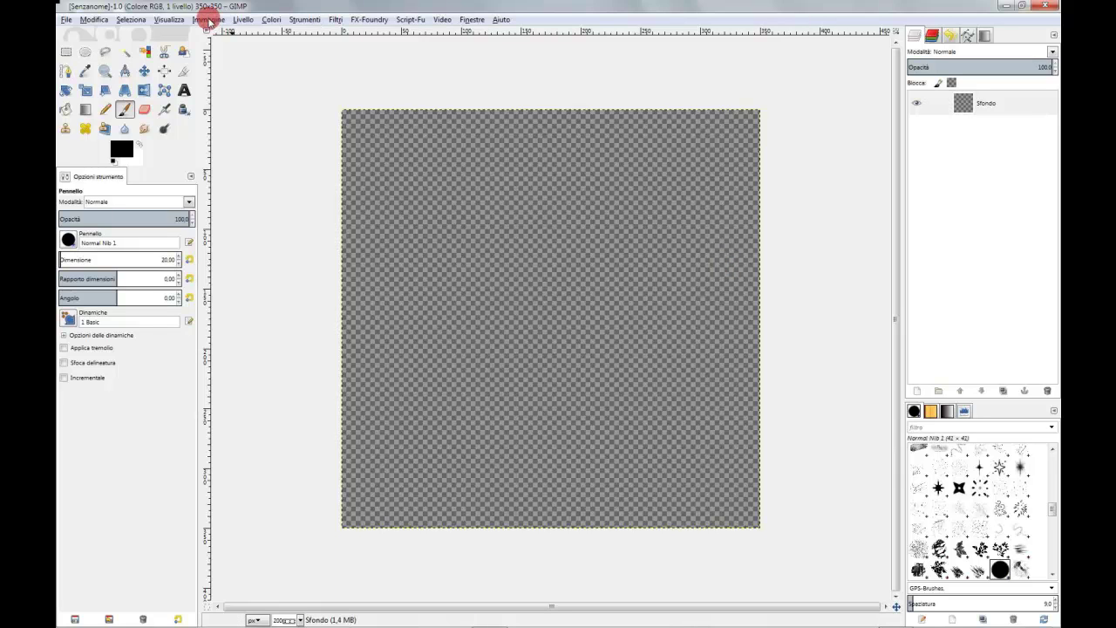
pyautogui.click(210, 20)
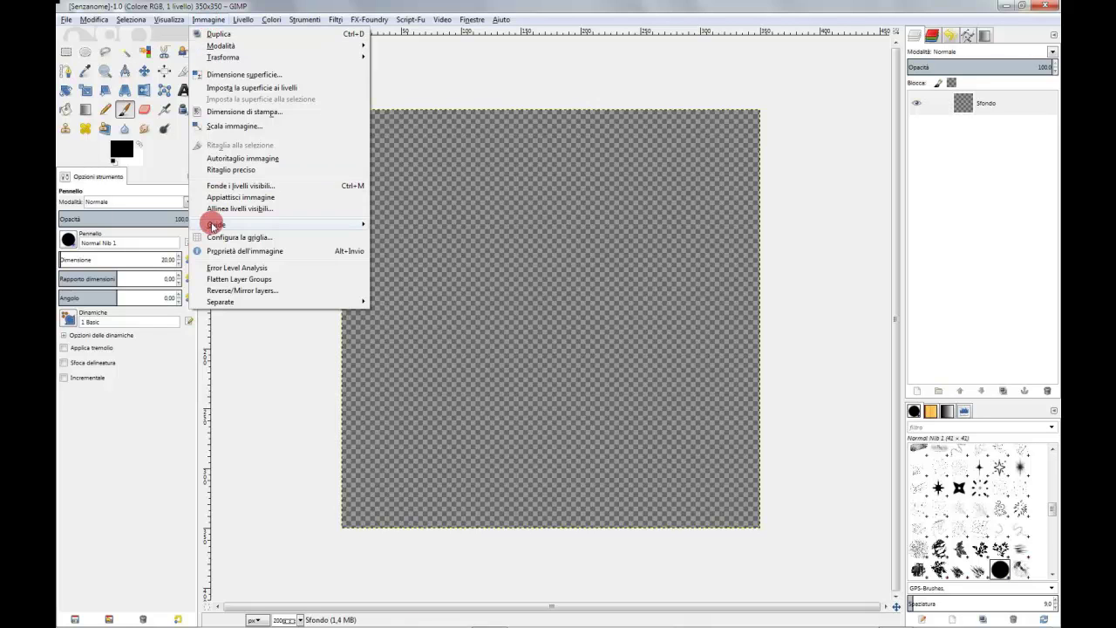
pyautogui.moveTo(216, 224)
pyautogui.click(417, 225)
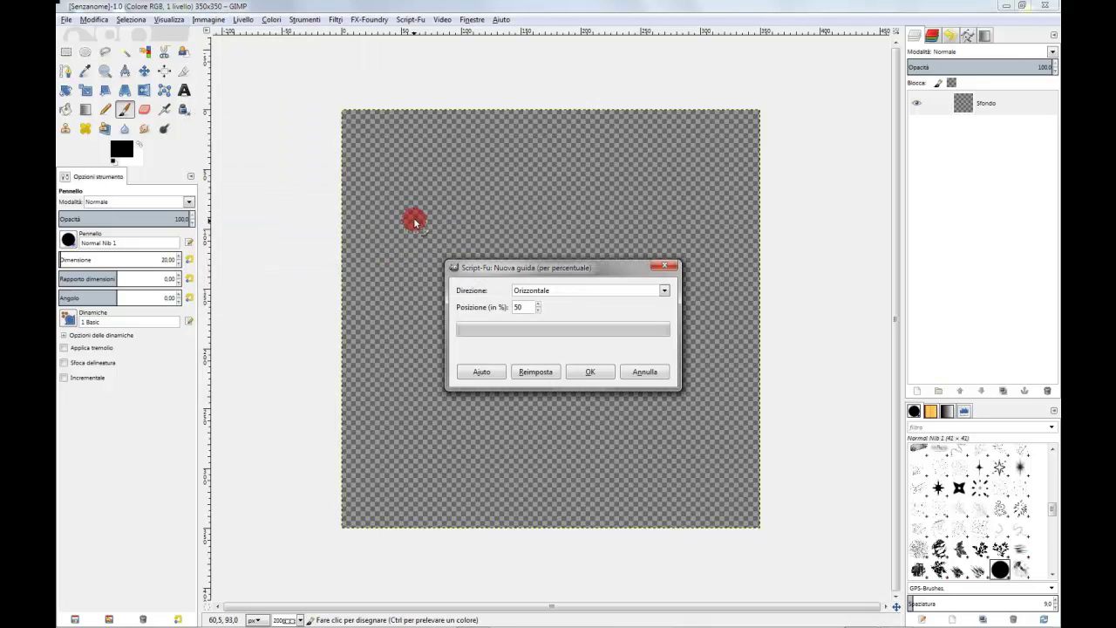
pyautogui.click(602, 371)
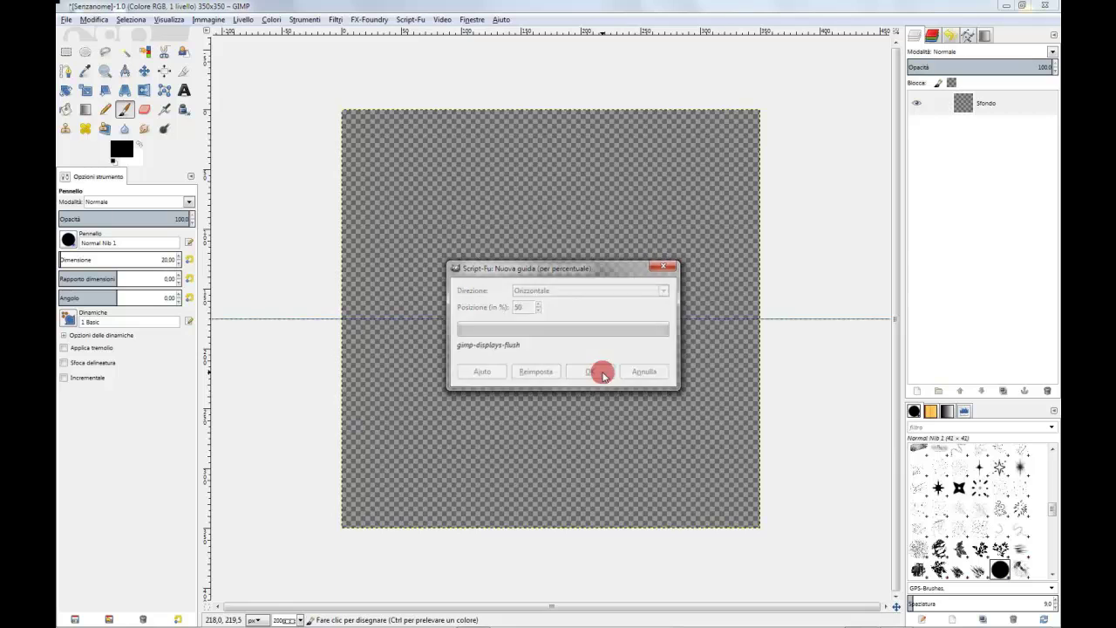
# Add a vertical guide at 50% so the guides cross at the centre
pyautogui.click(210, 19)
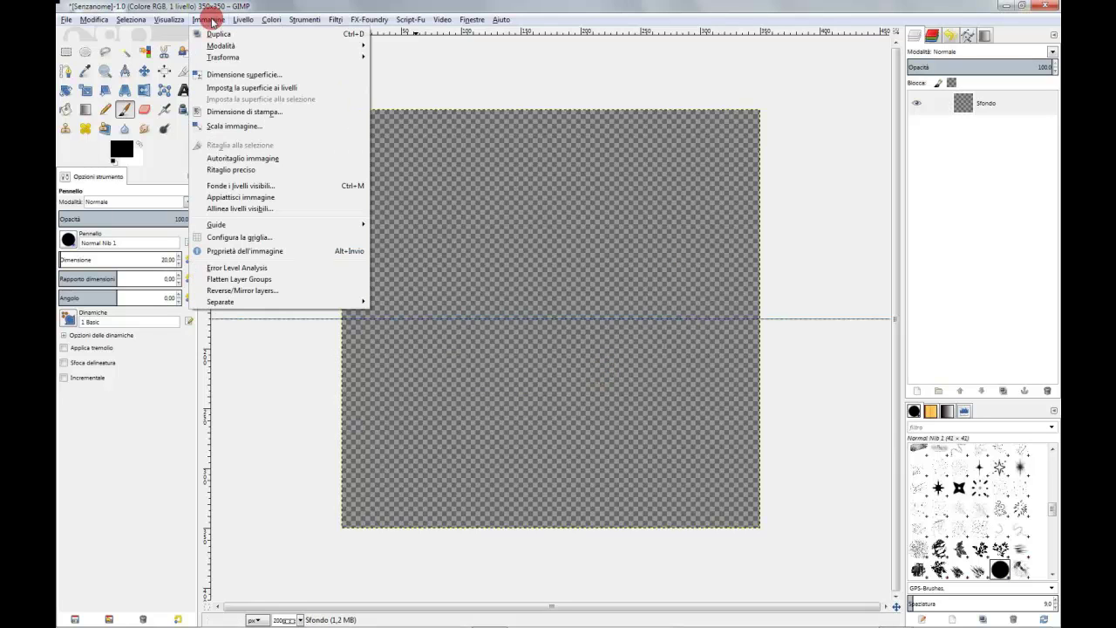
pyautogui.moveTo(217, 224)
pyautogui.click(414, 225)
pyautogui.click(664, 291)
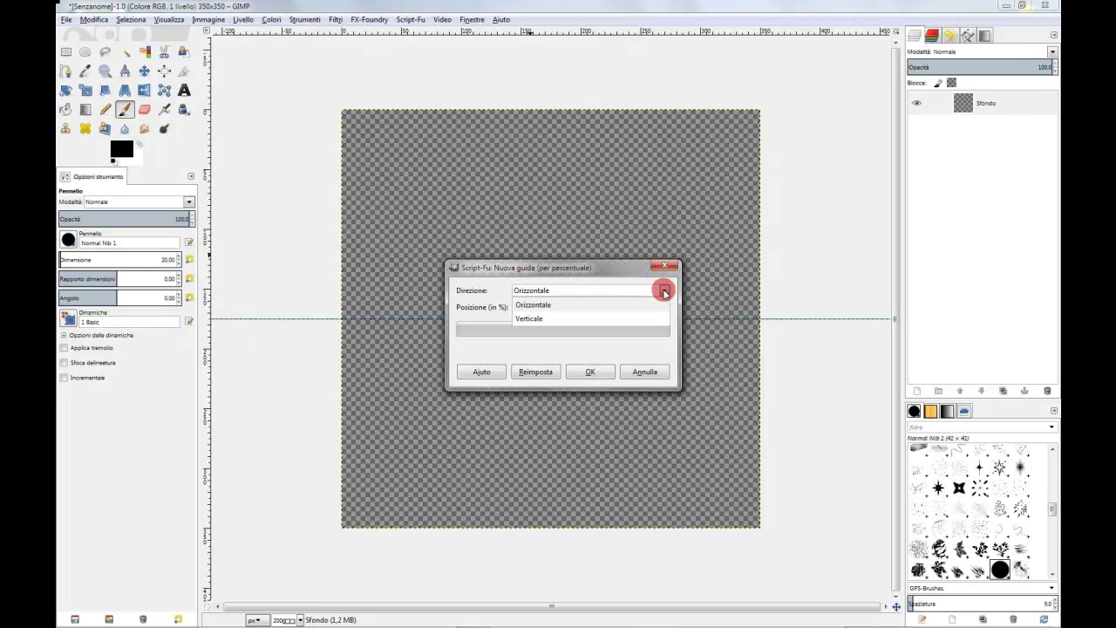
pyautogui.click(523, 318)
pyautogui.click(588, 371)
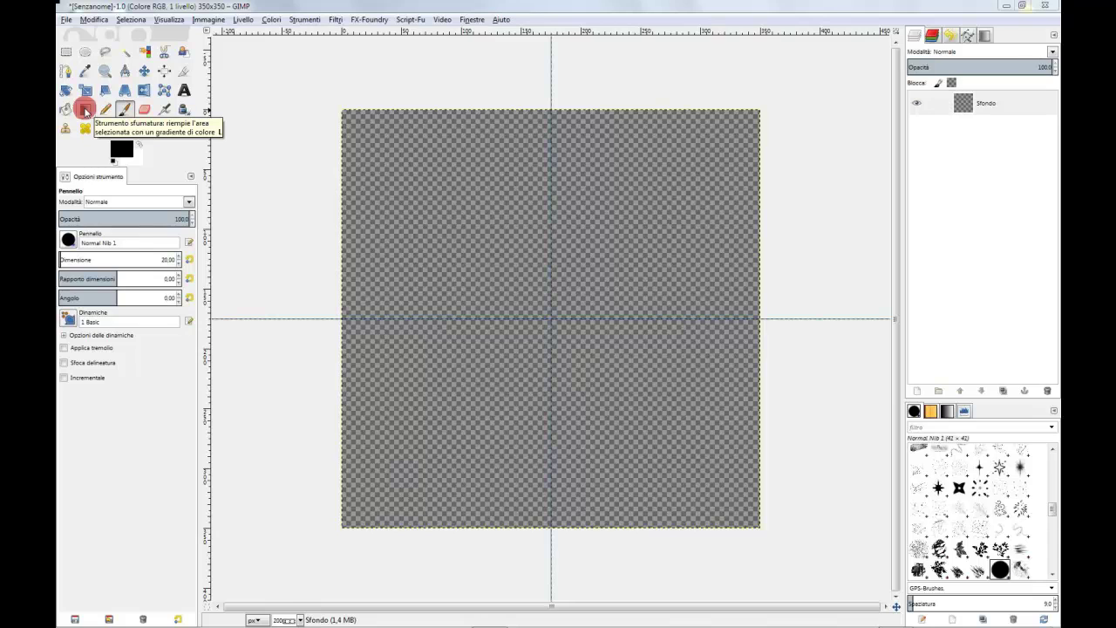
# Switch to the Blend tool and choose the Deep Sea gradient
pyautogui.click(85, 111)
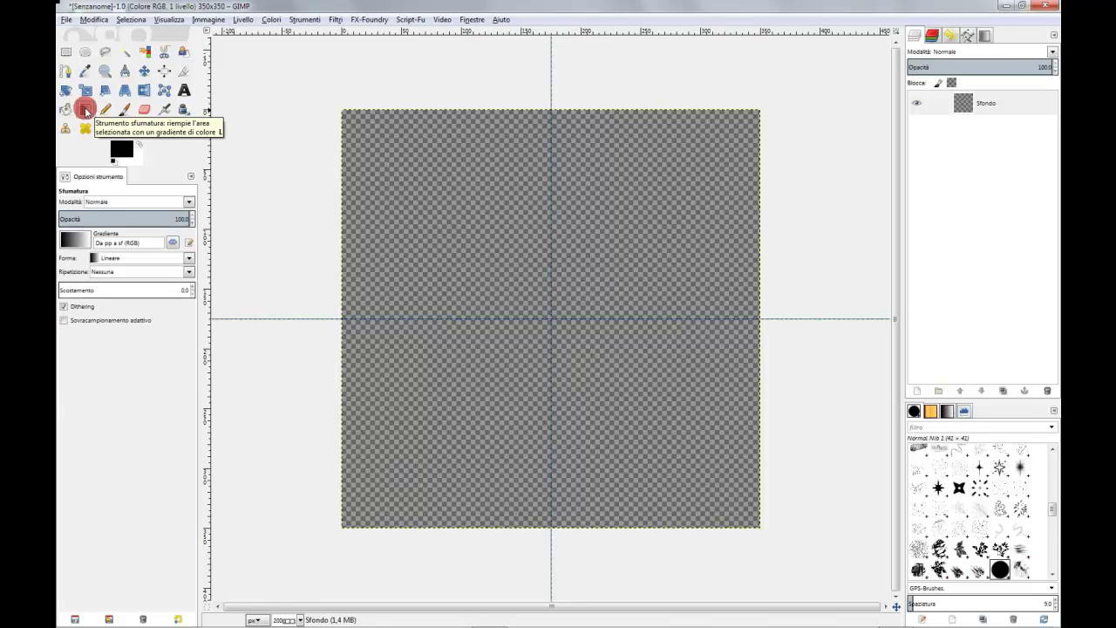
pyautogui.click(76, 242)
pyautogui.click(92, 324)
pyautogui.scroll(-2, 91, 323)
pyautogui.scroll(-3, 92, 323)
pyautogui.scroll(-2, 92, 320)
pyautogui.scroll(-2, 91, 321)
pyautogui.scroll(-1, 92, 321)
pyautogui.scroll(-1, 92, 321)
pyautogui.scroll(-2, 92, 321)
pyautogui.scroll(-3, 92, 321)
pyautogui.click(78, 355)
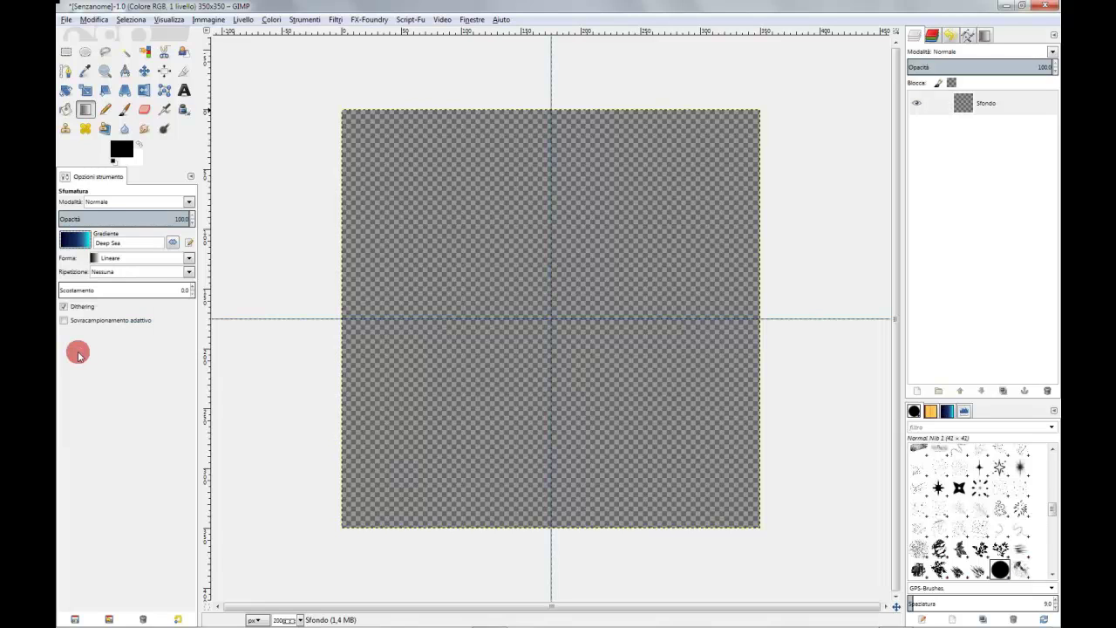
# Set the gradient shape to Radiale and drag it from the canvas's bottom-left to top-right
pyautogui.click(190, 258)
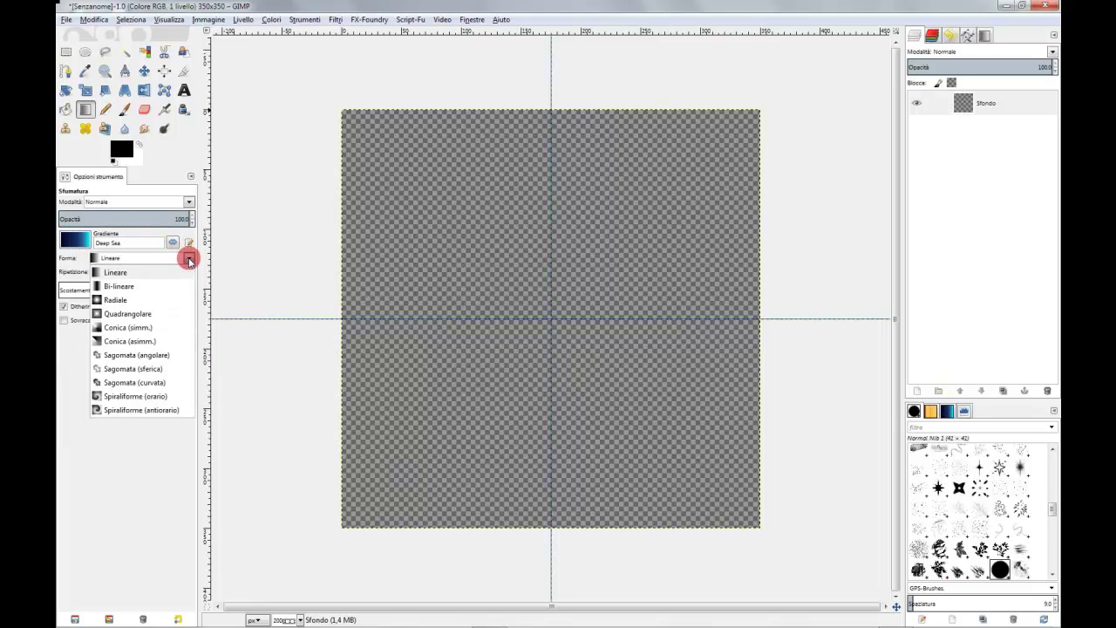
pyautogui.click(157, 300)
pyautogui.moveTo(358, 512)
pyautogui.mouseDown()
pyautogui.moveTo(604, 294)
pyautogui.moveTo(739, 129)
pyautogui.mouseUp()
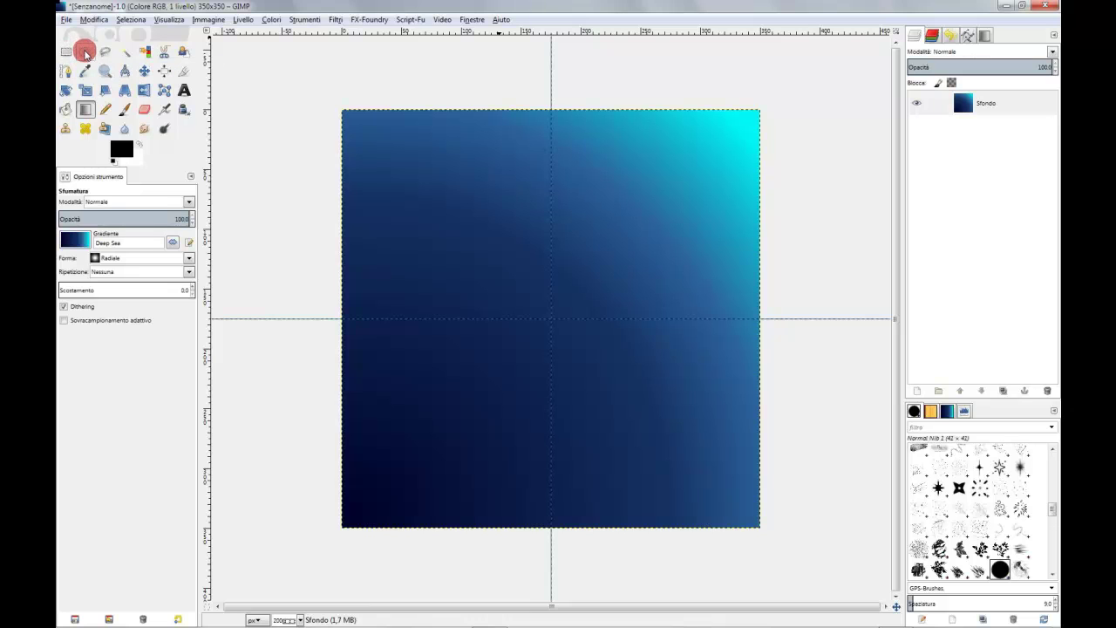
# Draw an ellipse selection expanding from the guide crossing, sized 340 × 340 px
pyautogui.click(84, 53)
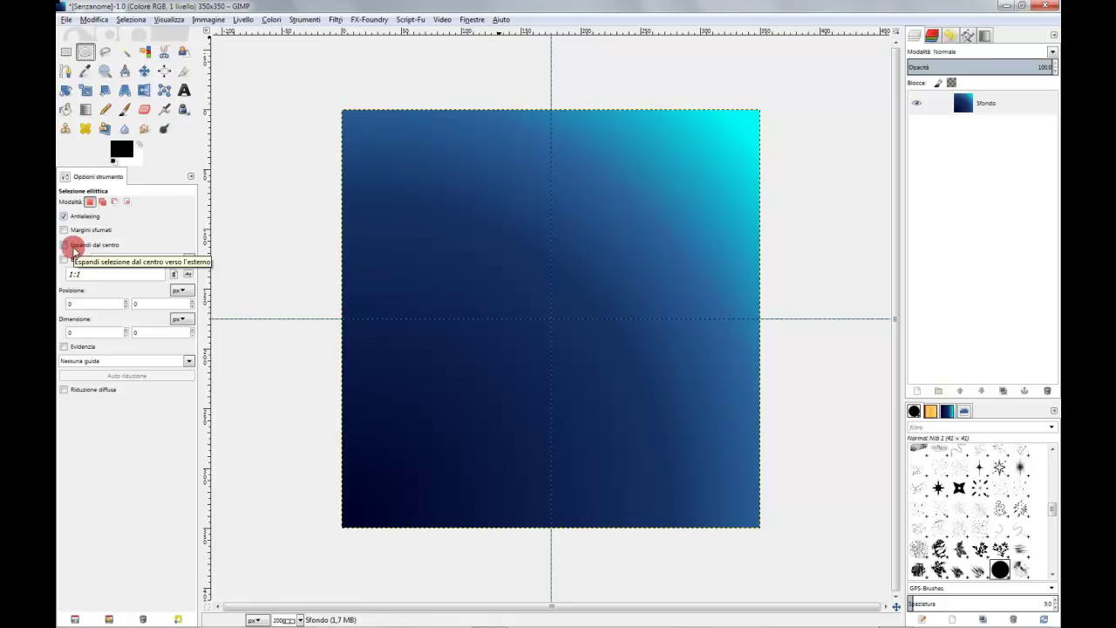
pyautogui.click(65, 247)
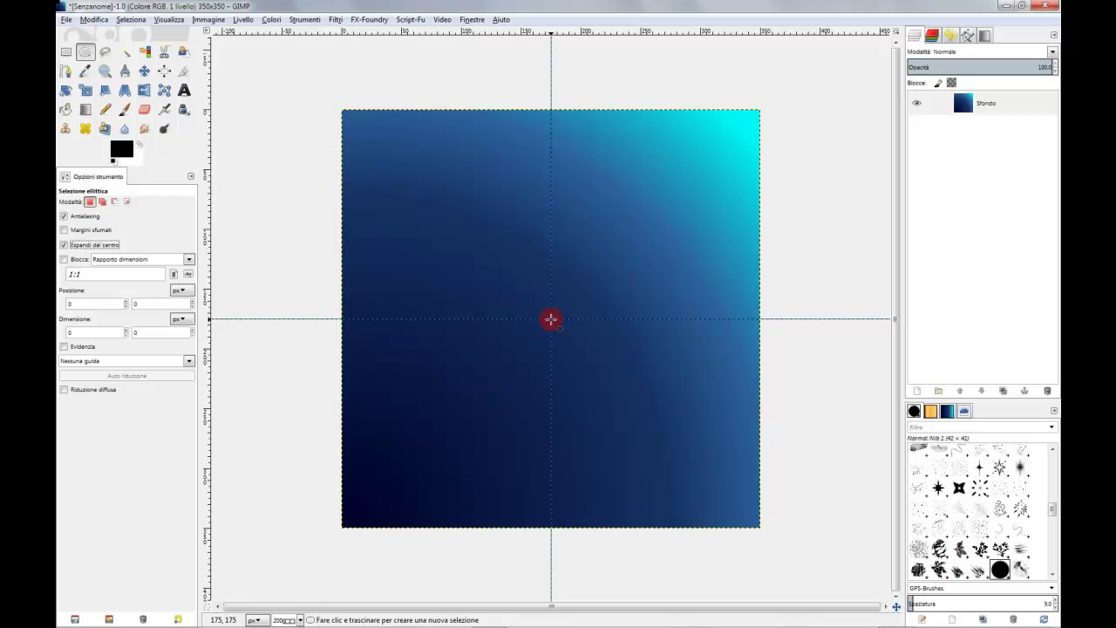
pyautogui.moveTo(551, 319)
pyautogui.mouseDown()
pyautogui.moveTo(409, 179)
pyautogui.moveTo(350, 139)
pyautogui.moveTo(354, 122)
pyautogui.mouseUp()
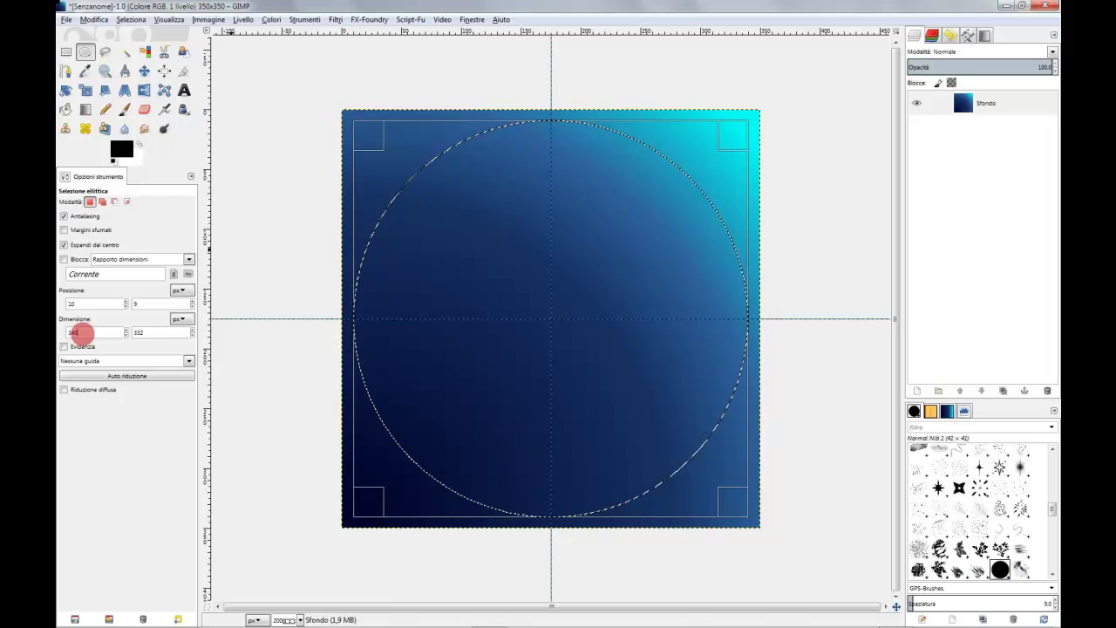
pyautogui.press('Tab')
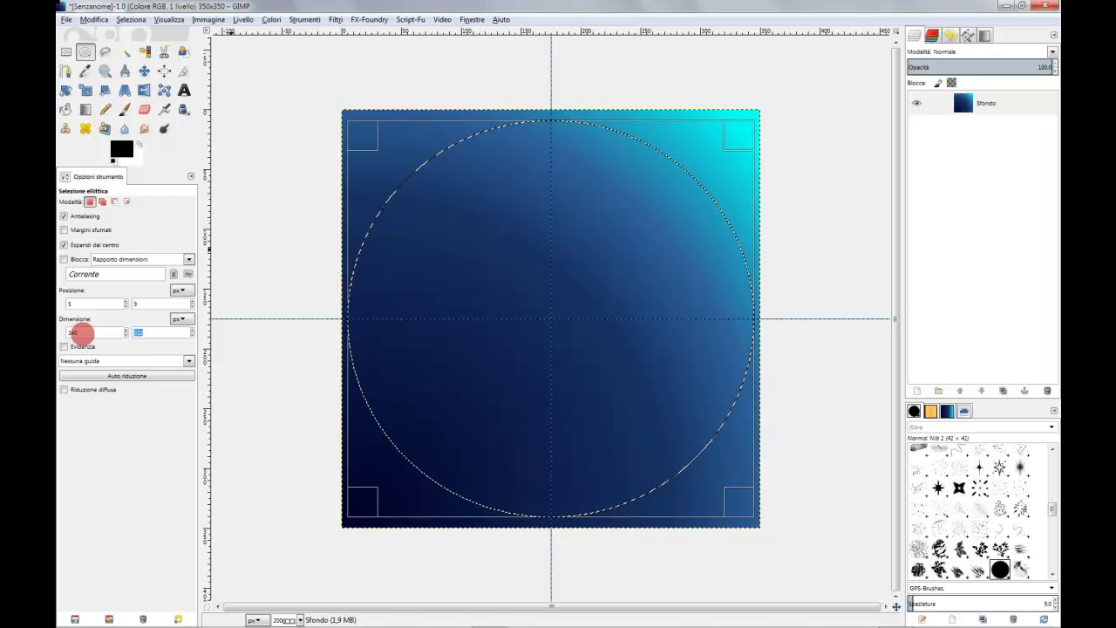
pyautogui.write('340')
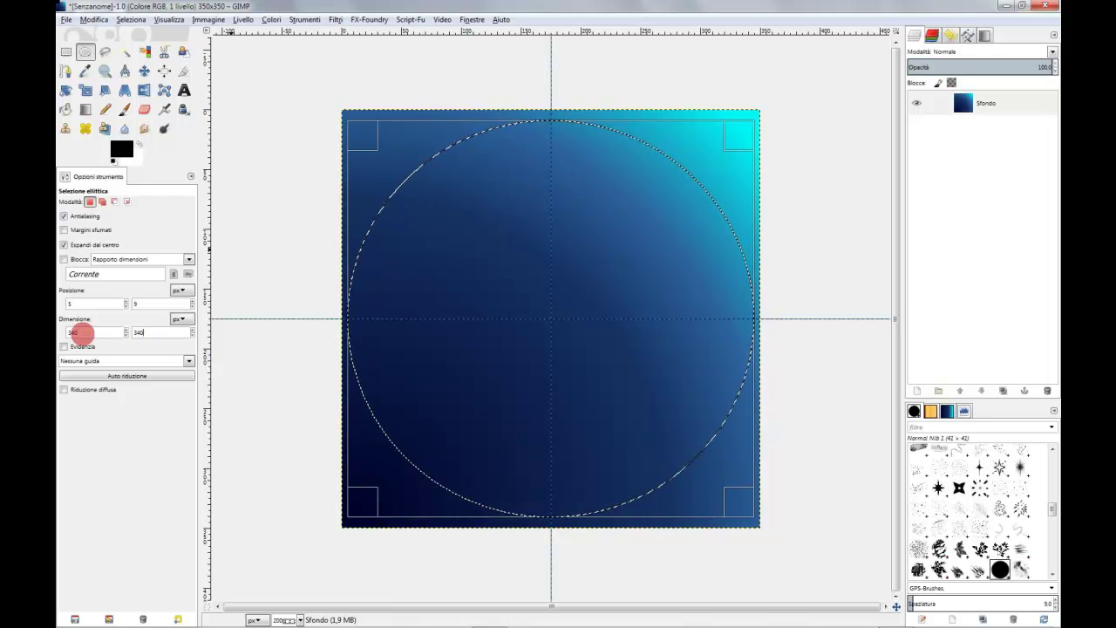
pyautogui.press('Tab')
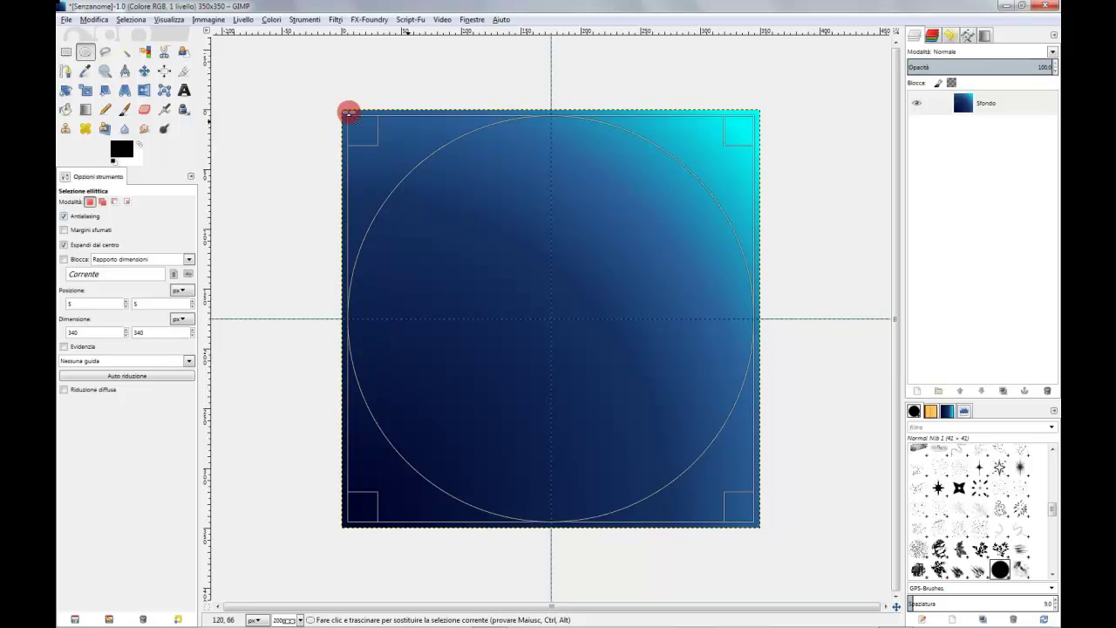
# Invert the selection, delete the gradient outside the circle, then invert back to the disc
pyautogui.click(129, 20)
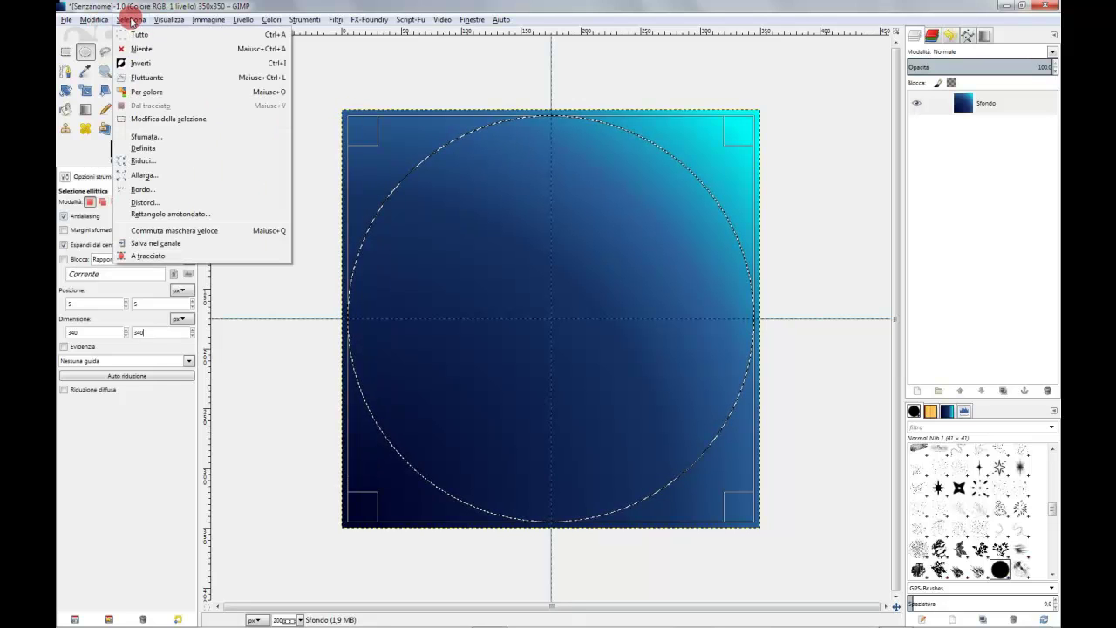
pyautogui.click(163, 66)
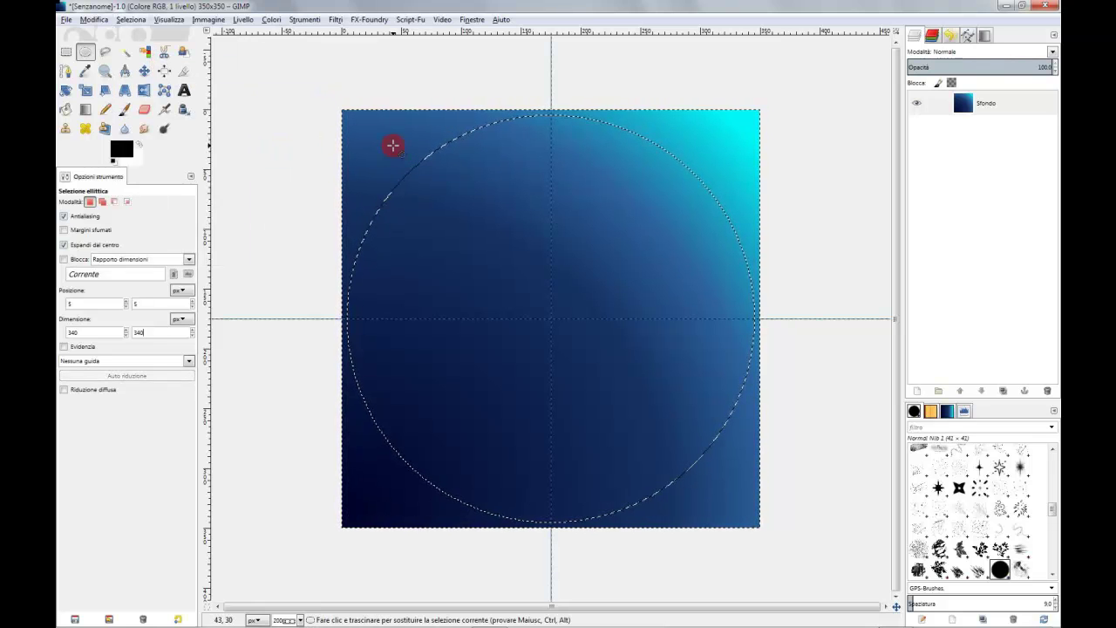
pyautogui.rightClick(393, 146)
pyautogui.click(424, 171)
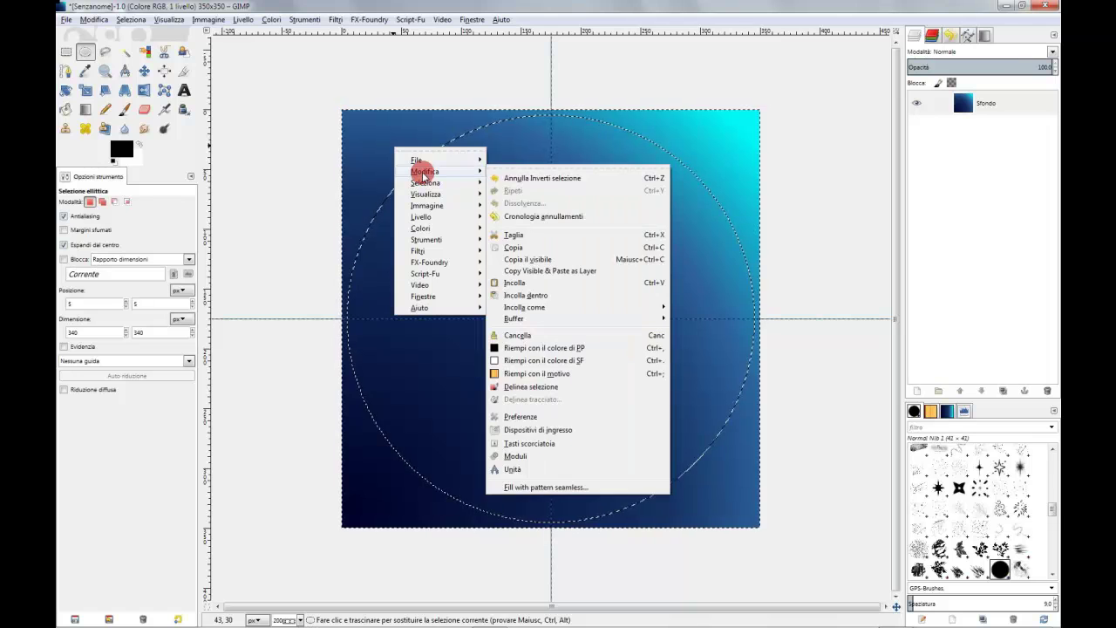
pyautogui.click(529, 337)
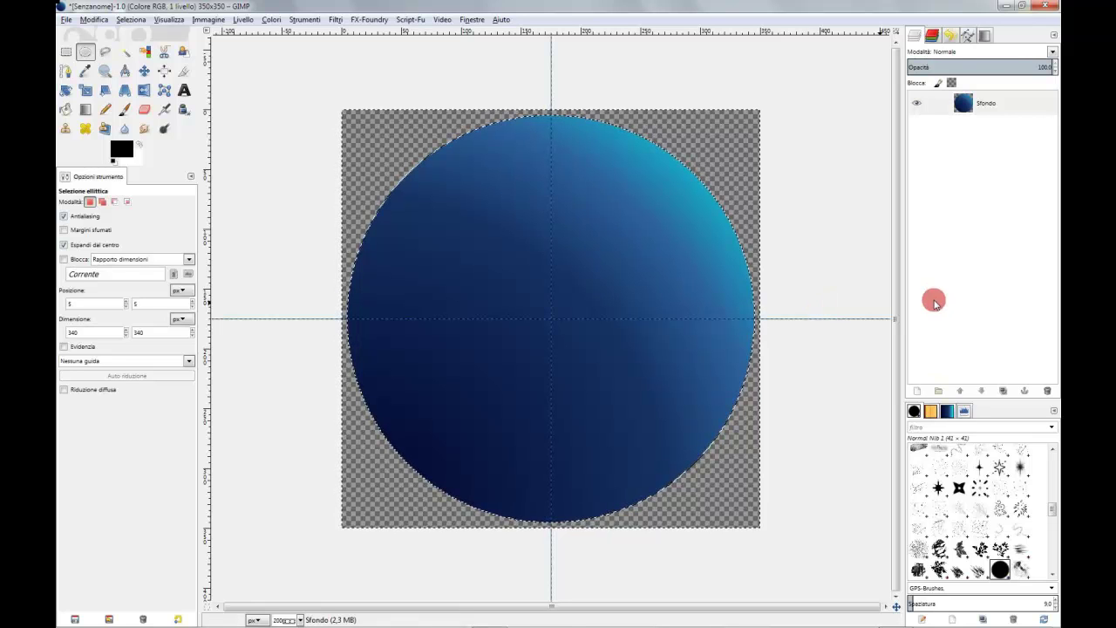
pyautogui.click(131, 19)
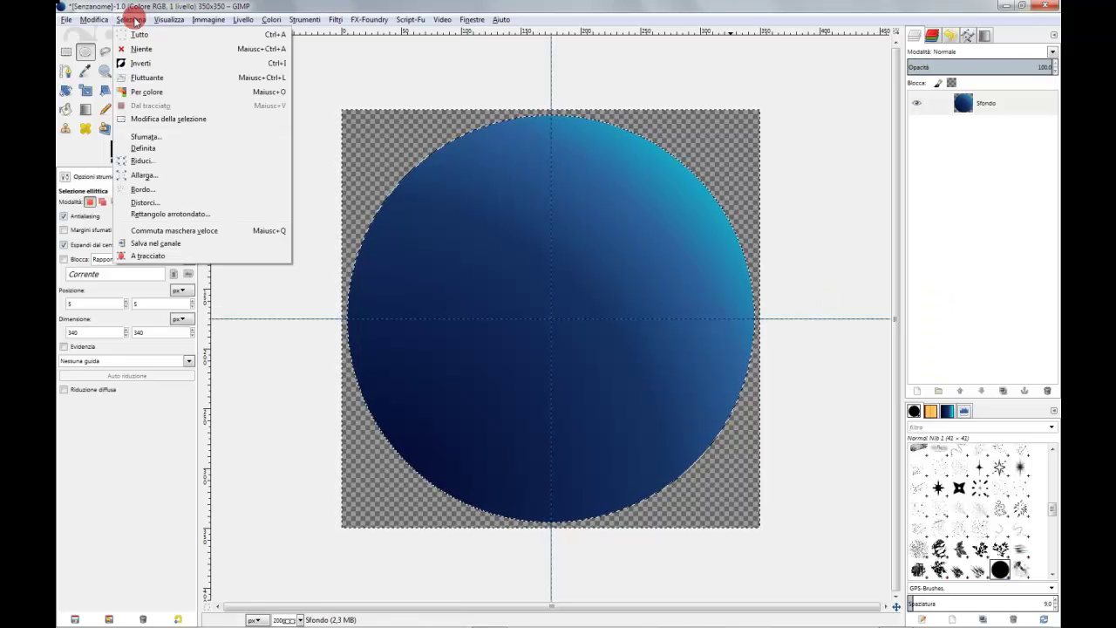
pyautogui.click(150, 64)
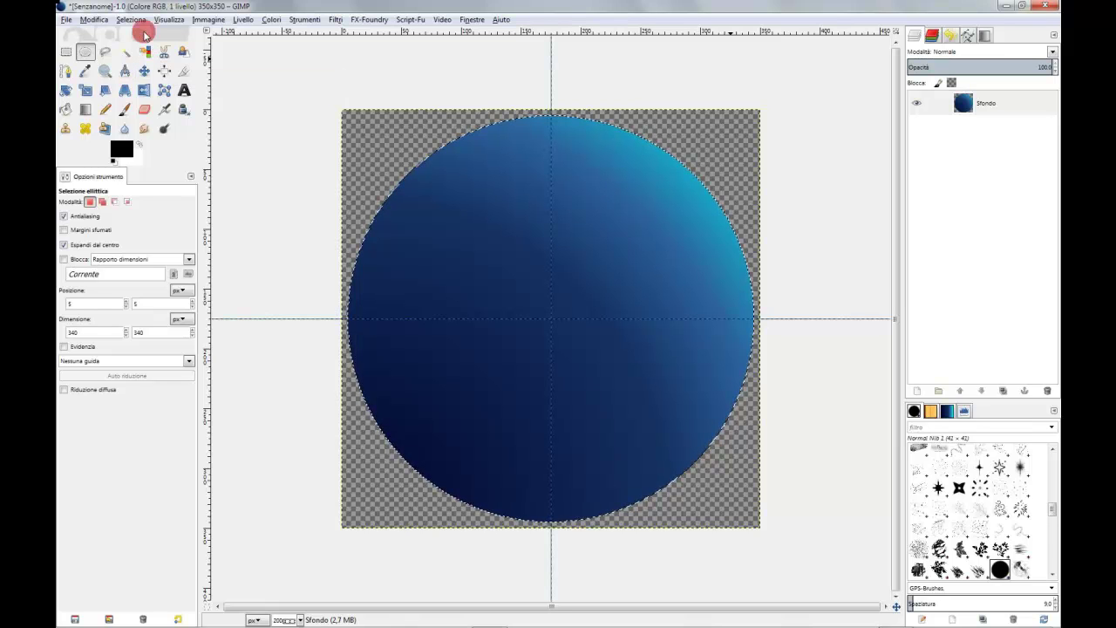
# Turn the circular selection into a border band along the disc's edge
pyautogui.click(137, 22)
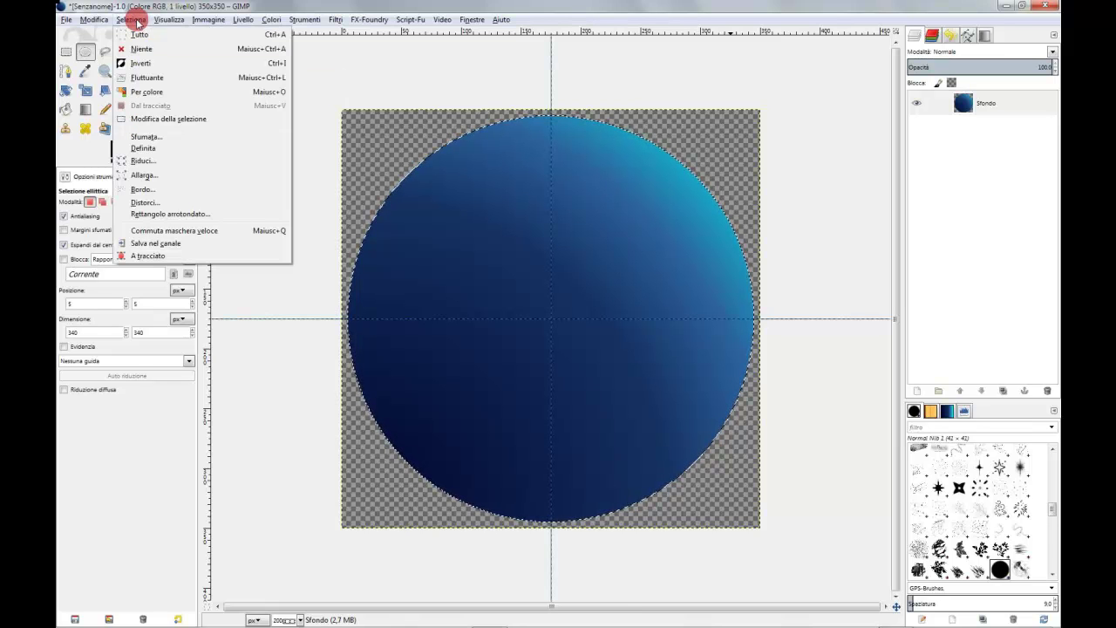
pyautogui.click(135, 184)
pyautogui.click(200, 110)
pyautogui.write('1.5')
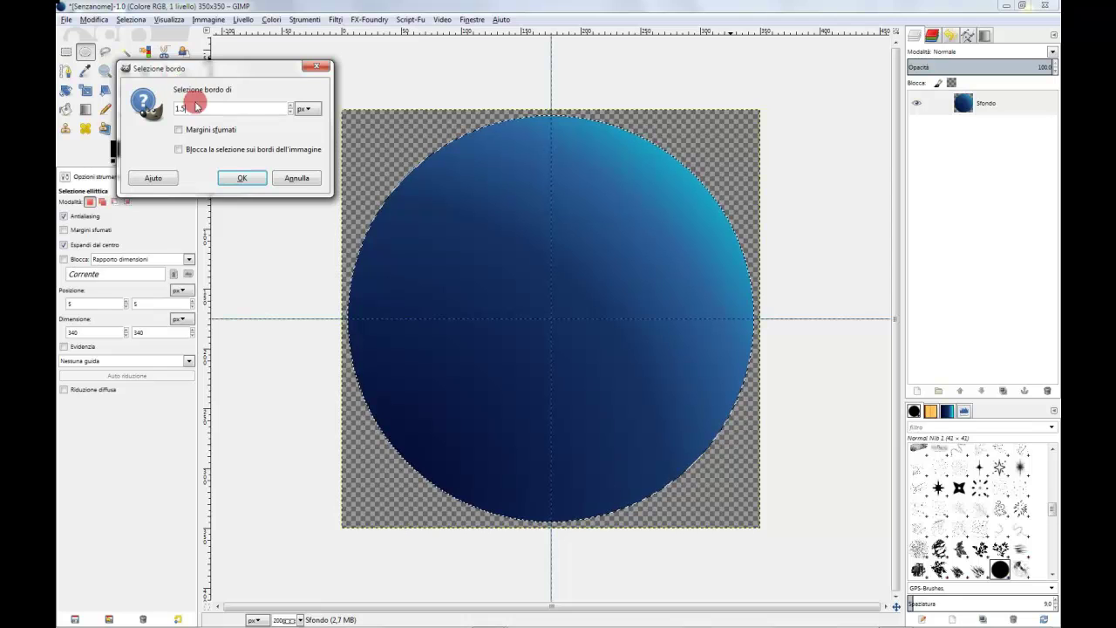
pyautogui.click(241, 179)
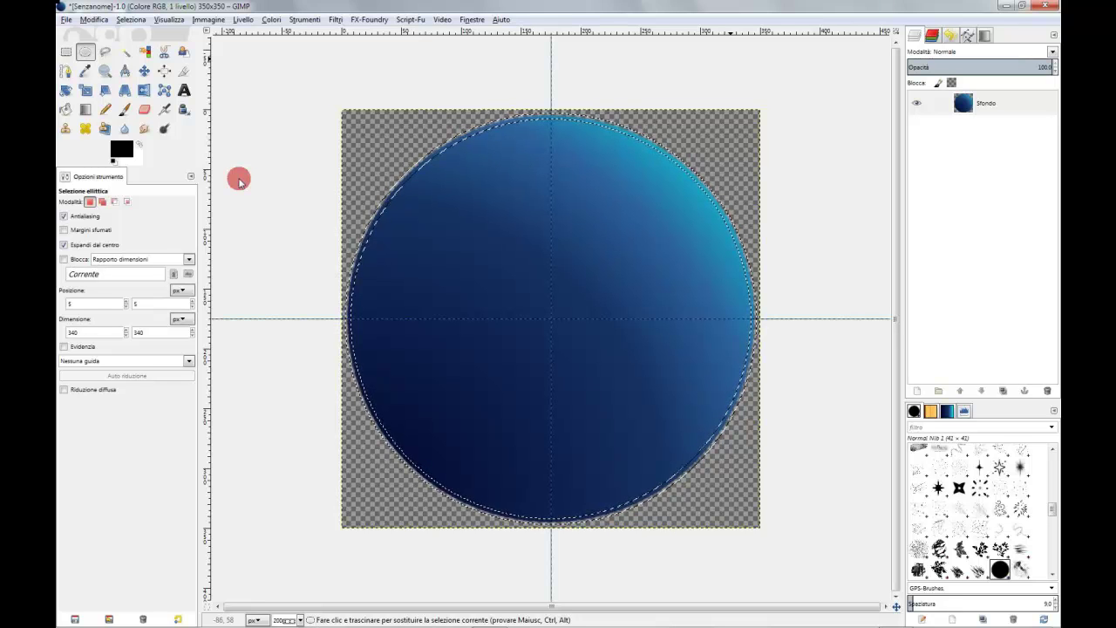
# Set Bucket Fill to the background colour over the whole selection, and begin a new layer
pyautogui.click(64, 110)
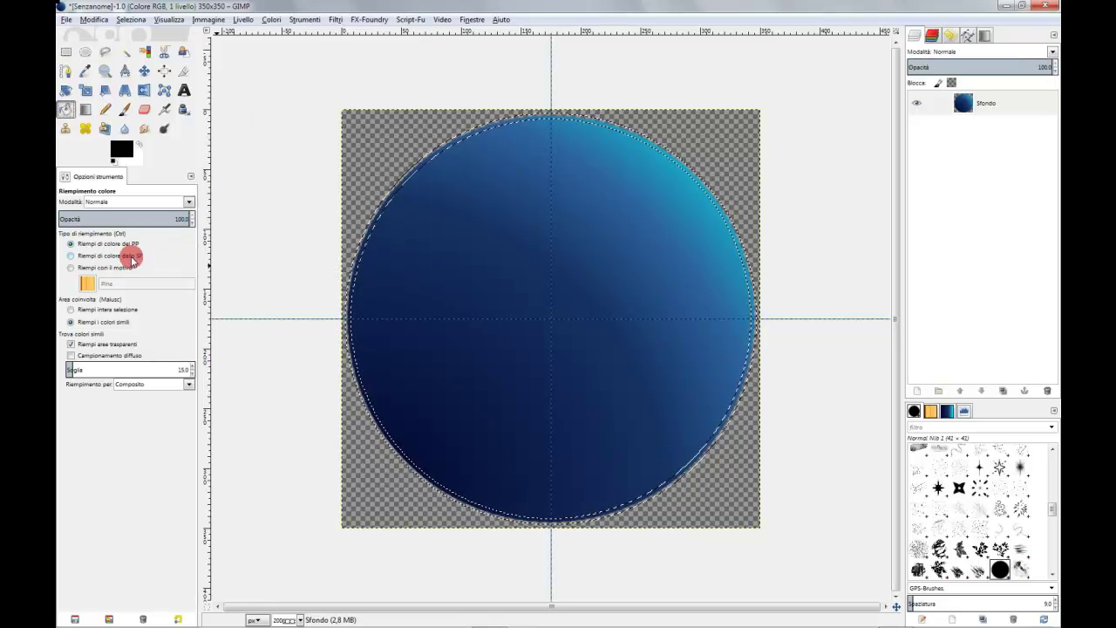
pyautogui.click(71, 256)
pyautogui.click(70, 310)
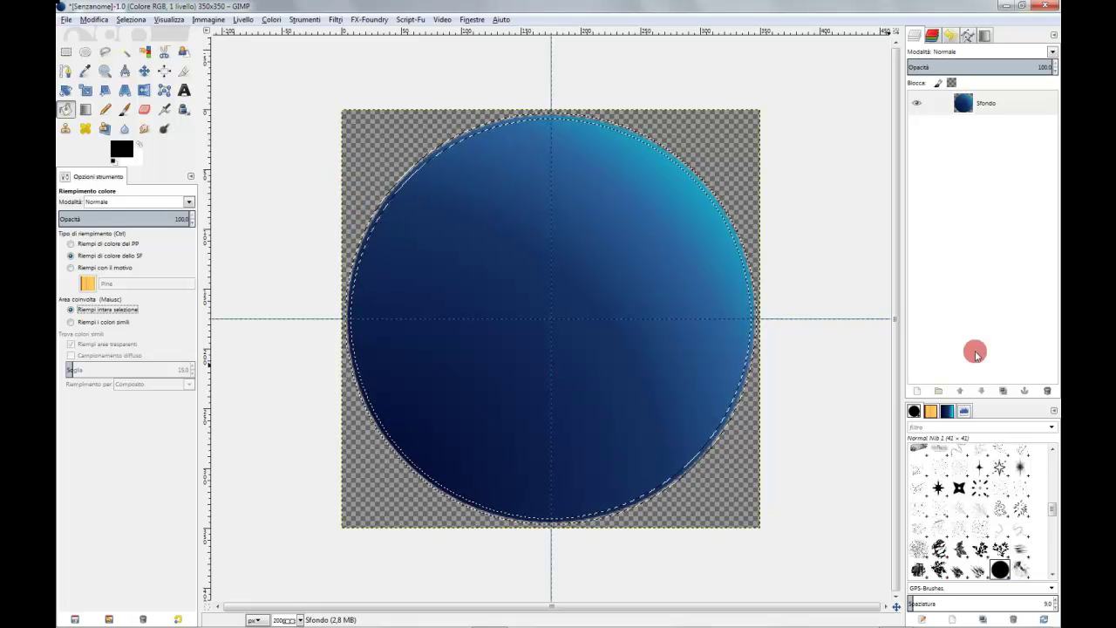
pyautogui.click(917, 390)
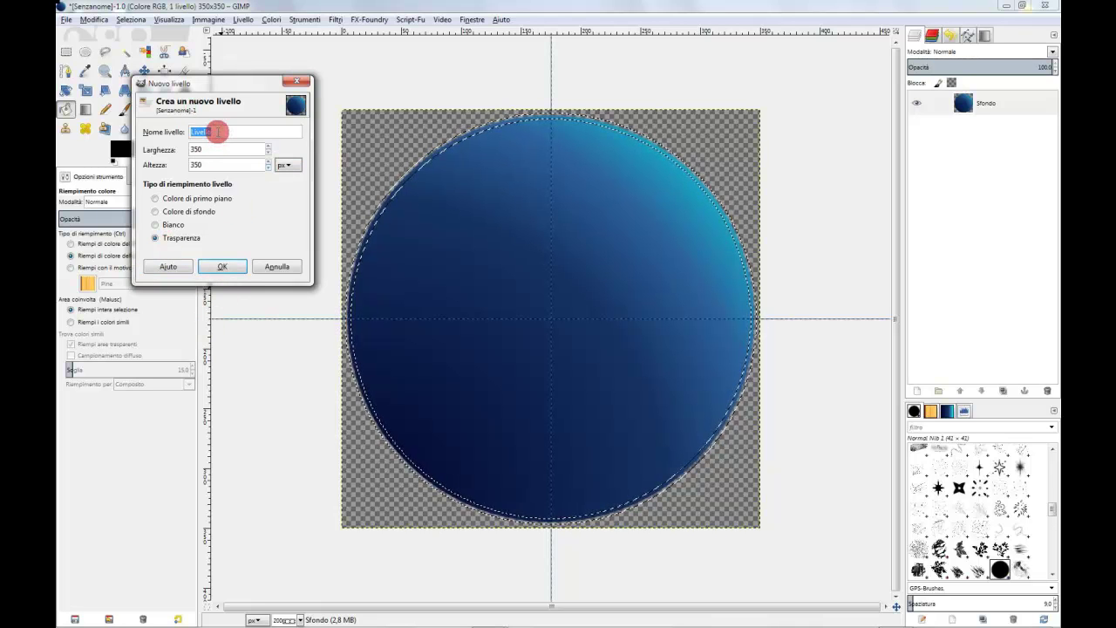
# Create the 'bordo esterno' layer, fill the ring with white, and deselect
pyautogui.write('bordo')
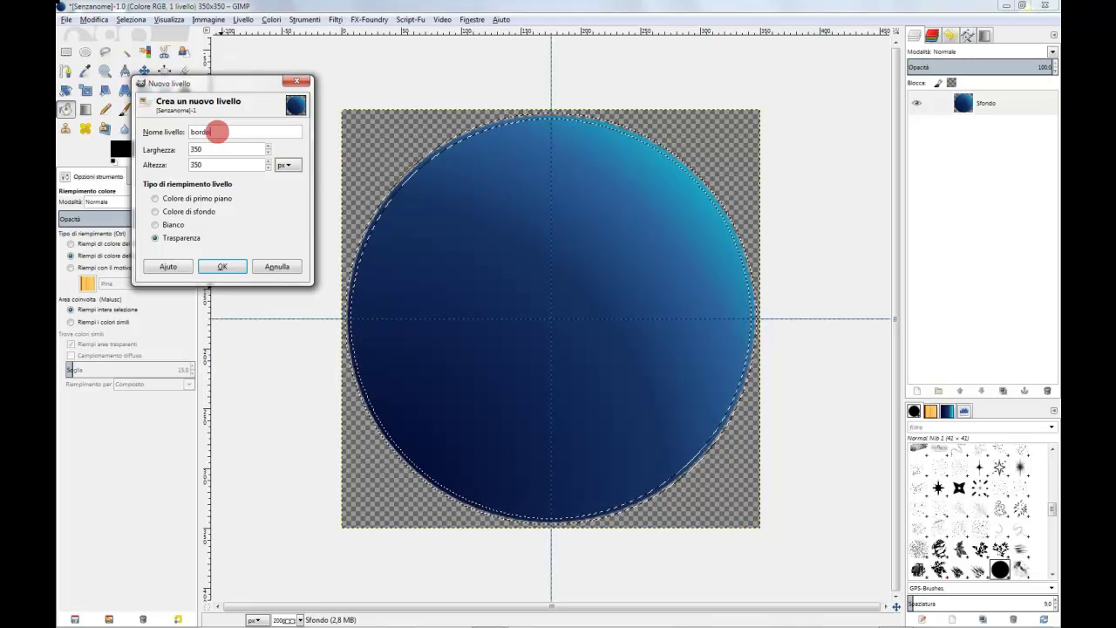
pyautogui.write(' esterno')
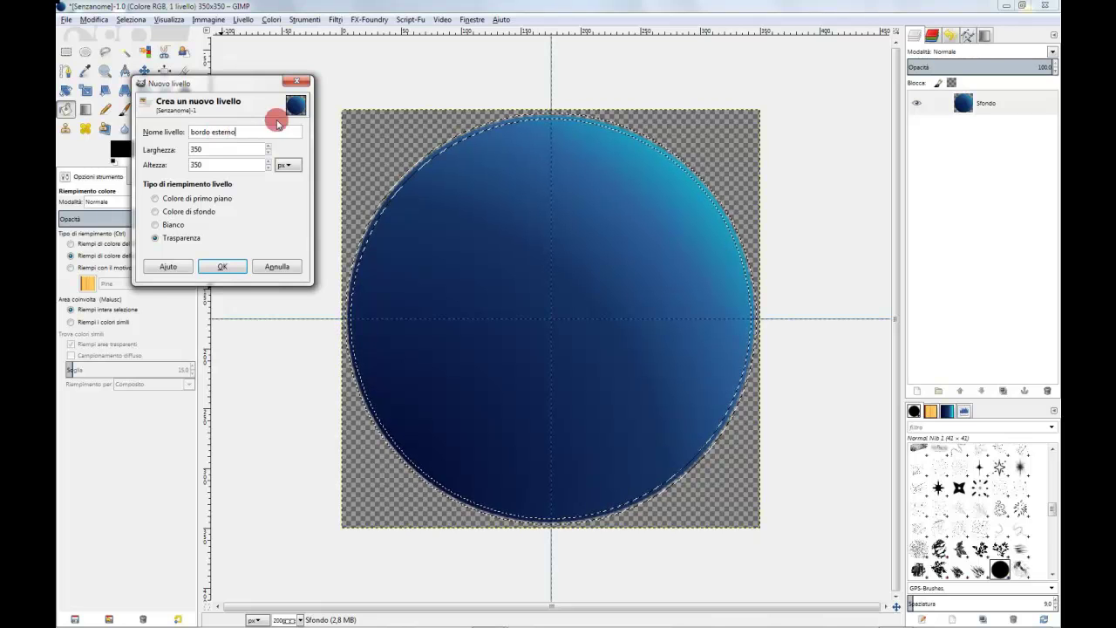
pyautogui.click(232, 269)
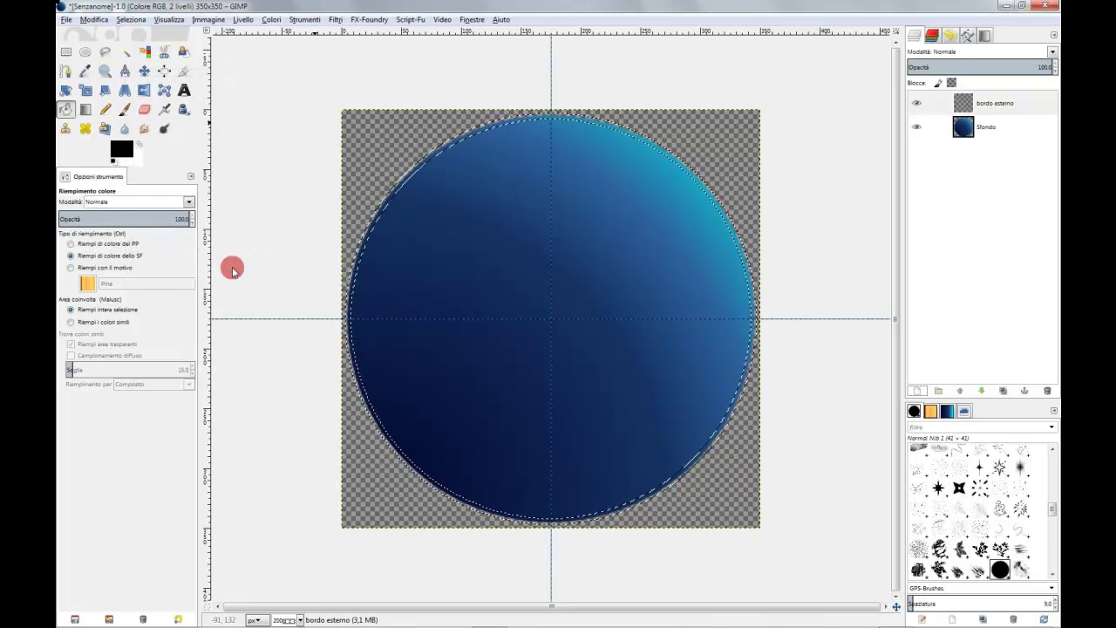
pyautogui.click(384, 207)
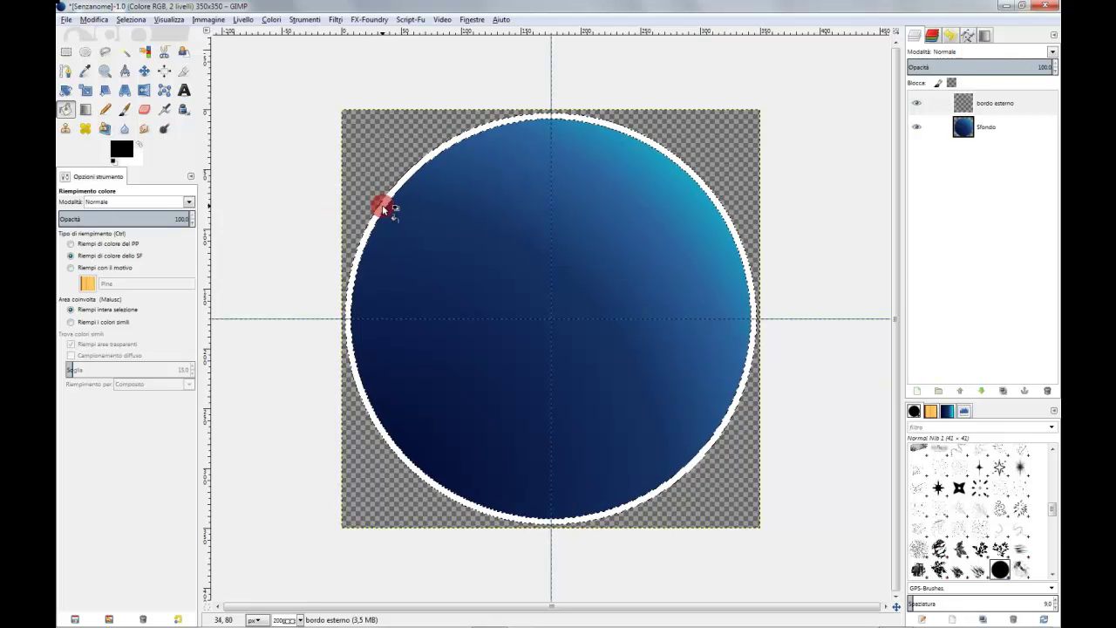
pyautogui.click(130, 19)
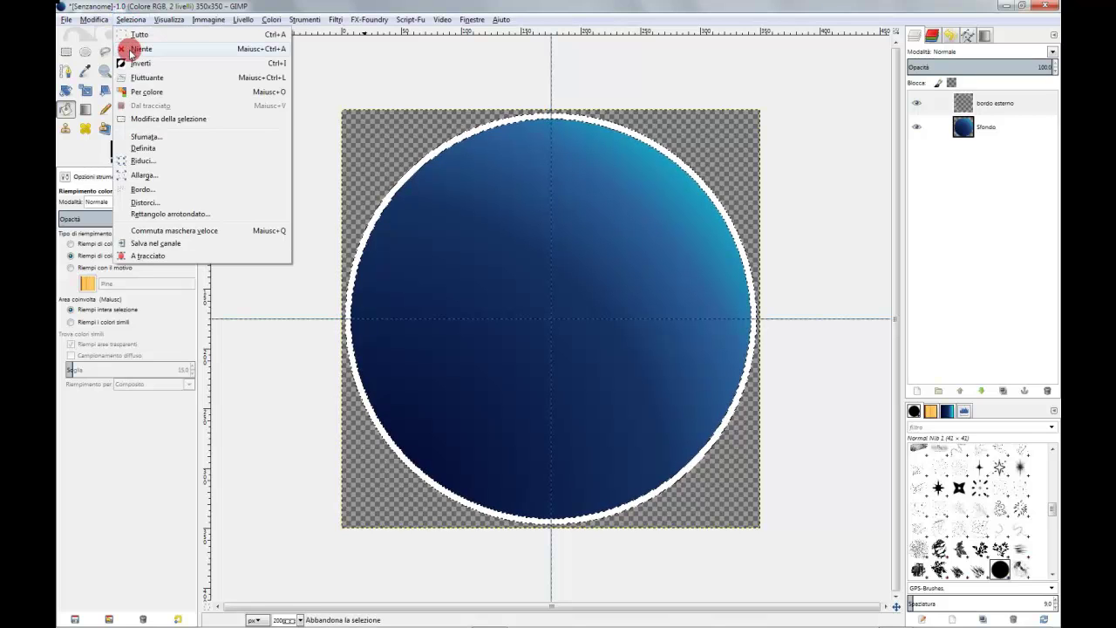
pyautogui.click(130, 49)
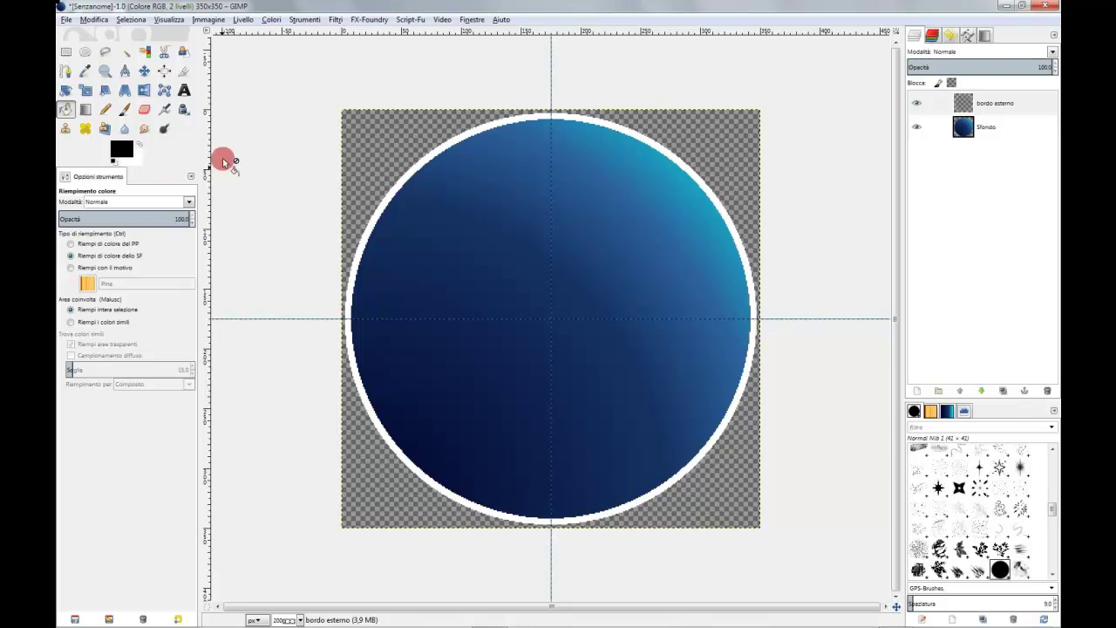
# Select a 40 × 40 px circle at the disc centre and activate the Sfondo layer
pyautogui.click(85, 51)
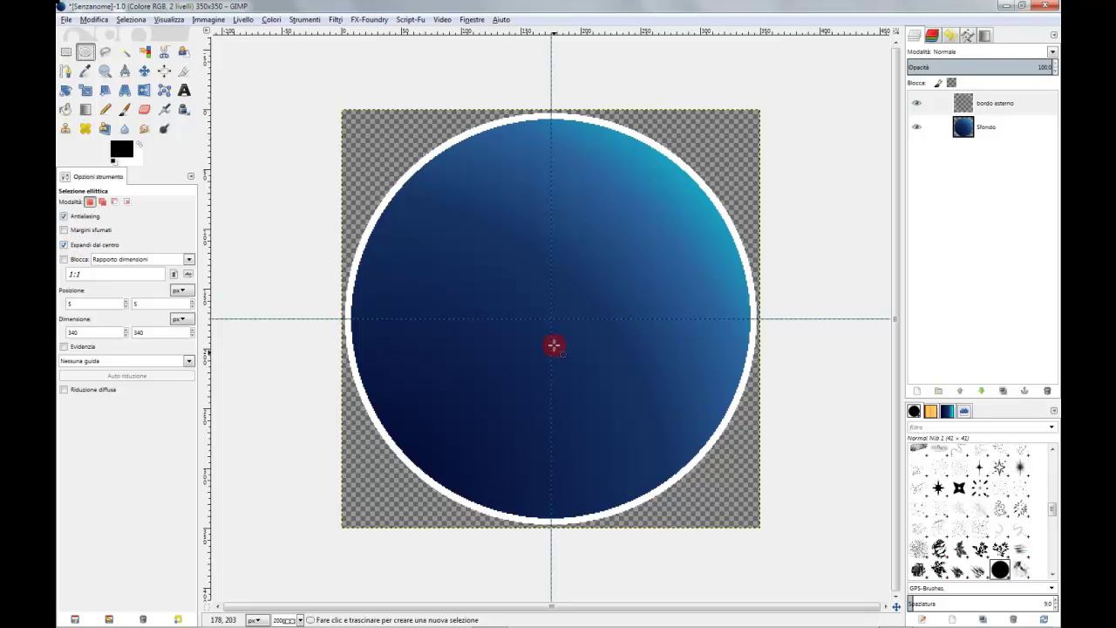
pyautogui.moveTo(551, 317); pyautogui.dragTo(519, 288)
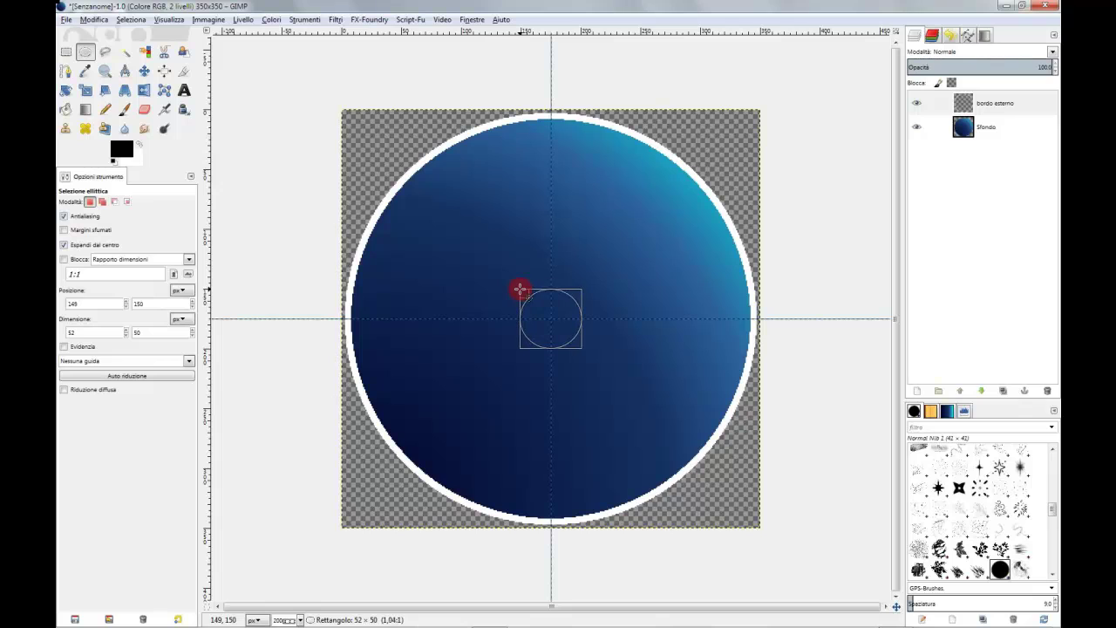
pyautogui.moveTo(87, 333); pyautogui.dragTo(59, 339)
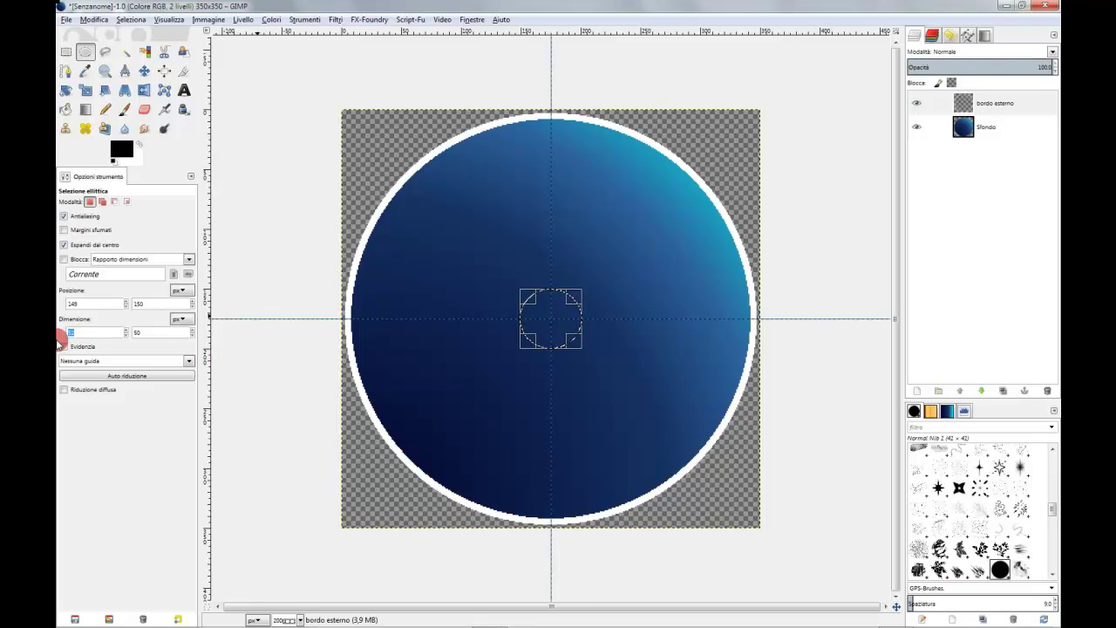
pyautogui.press('Tab')
pyautogui.write('40')
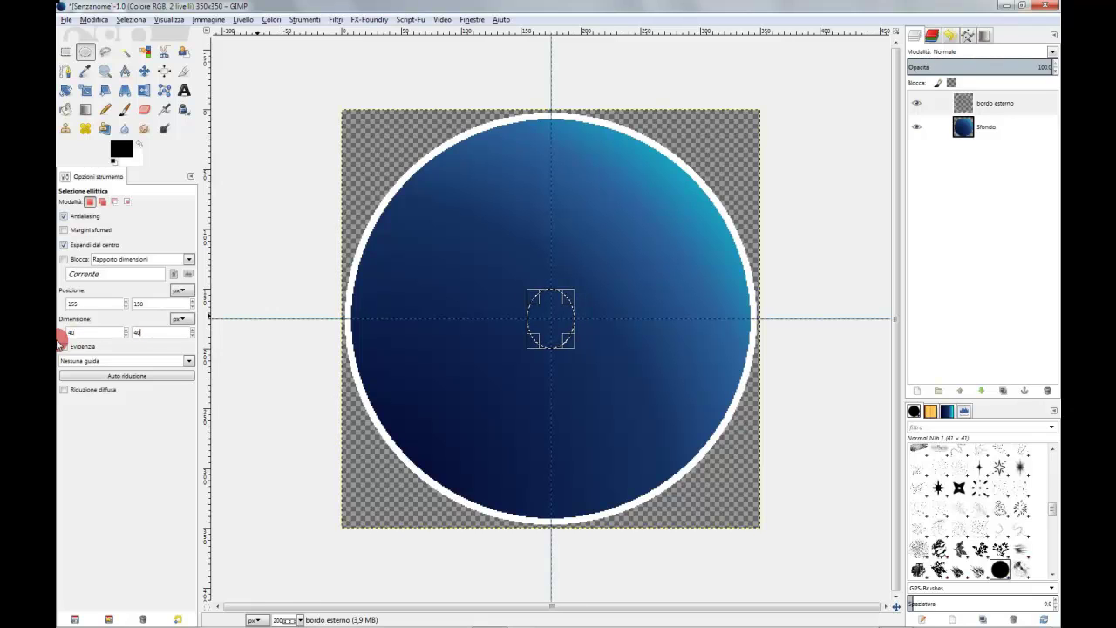
pyautogui.press('Tab')
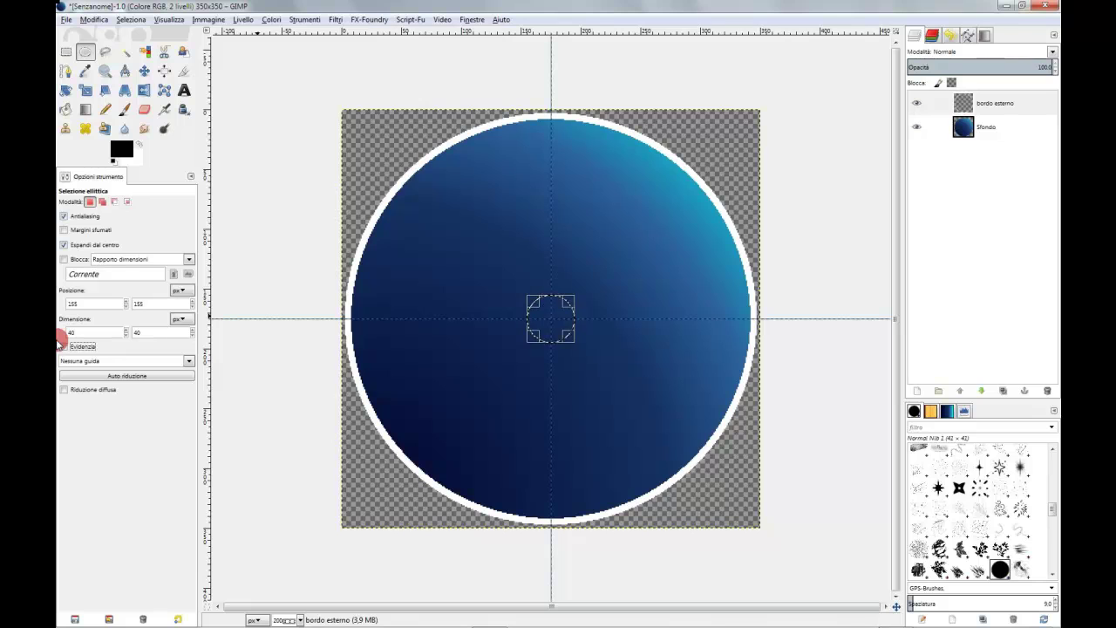
pyautogui.press('pagedown')
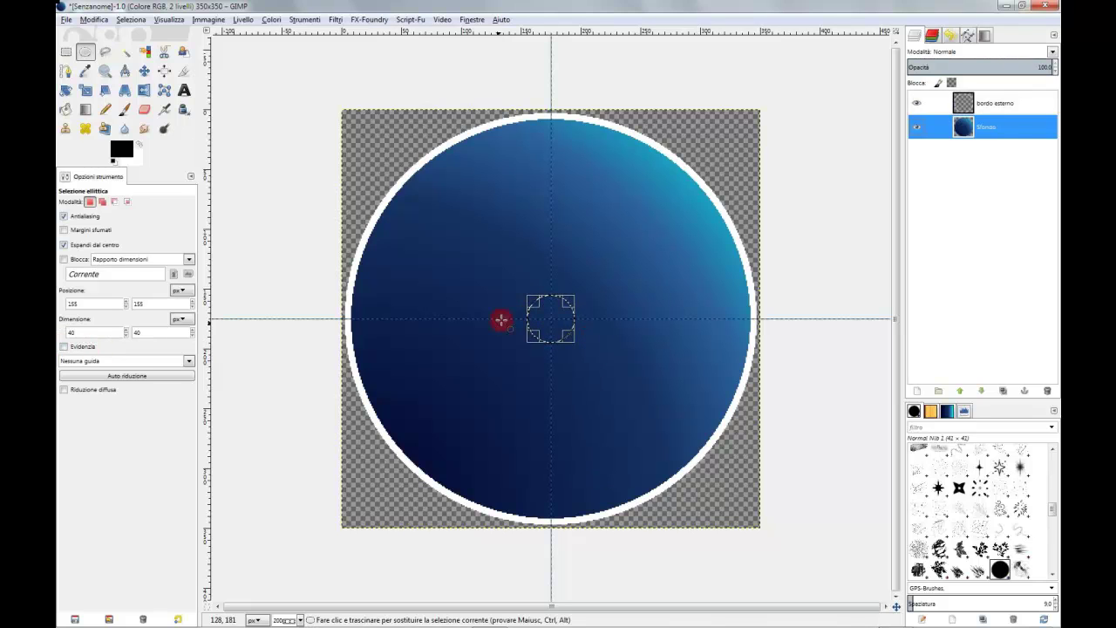
# Delete the centre circle to make a hole, border the selection, and activate 'bordo esterno'
pyautogui.rightClick(551, 321)
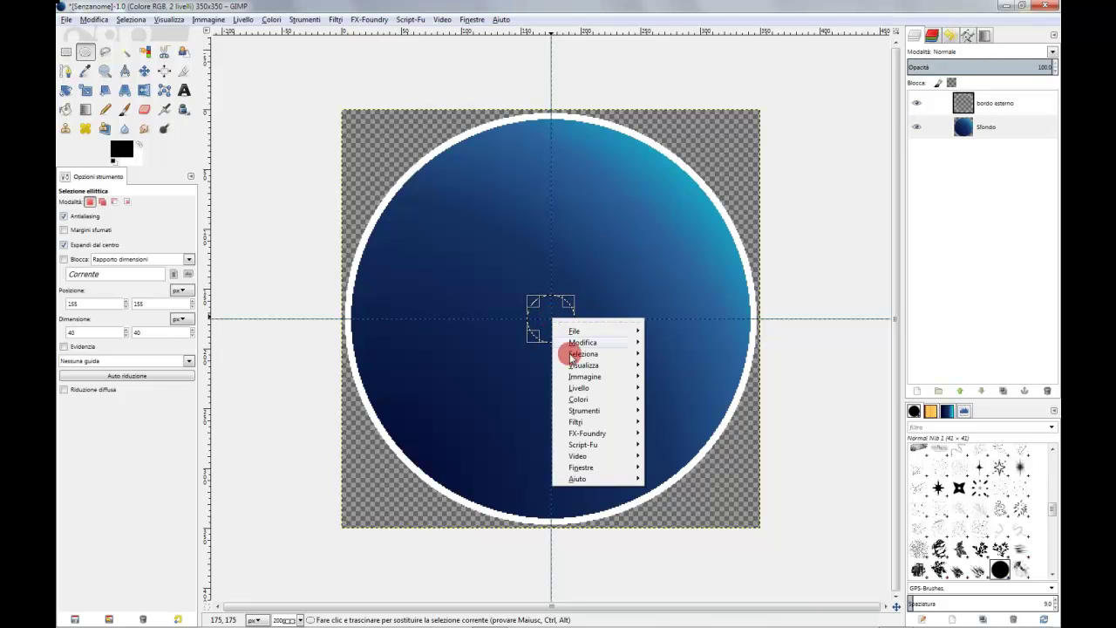
pyautogui.moveTo(582, 342)
pyautogui.click(677, 470)
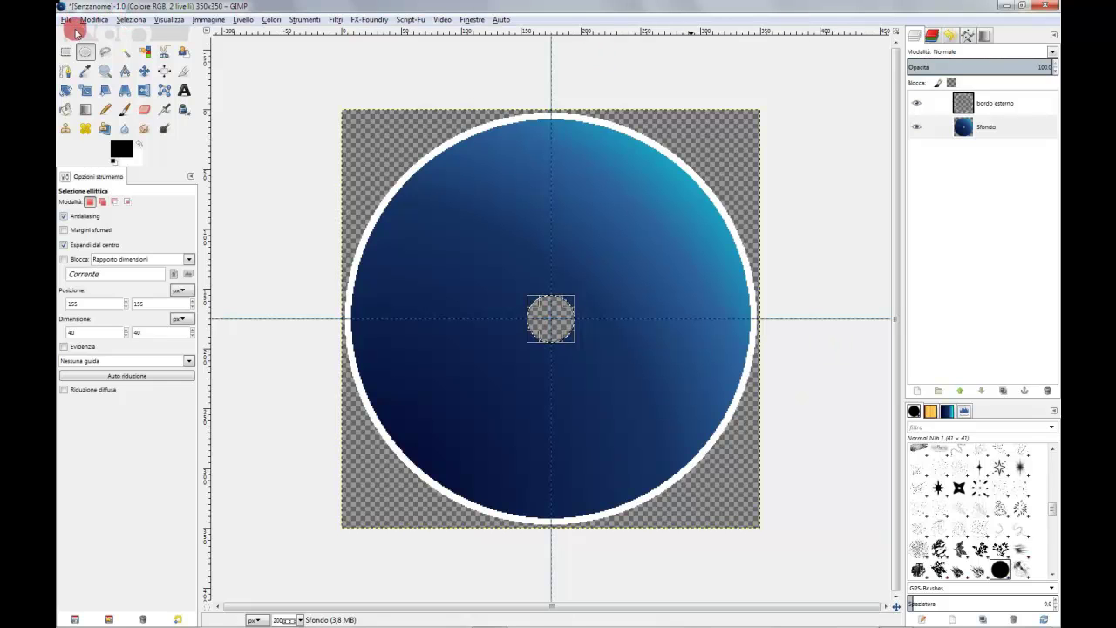
pyautogui.click(131, 20)
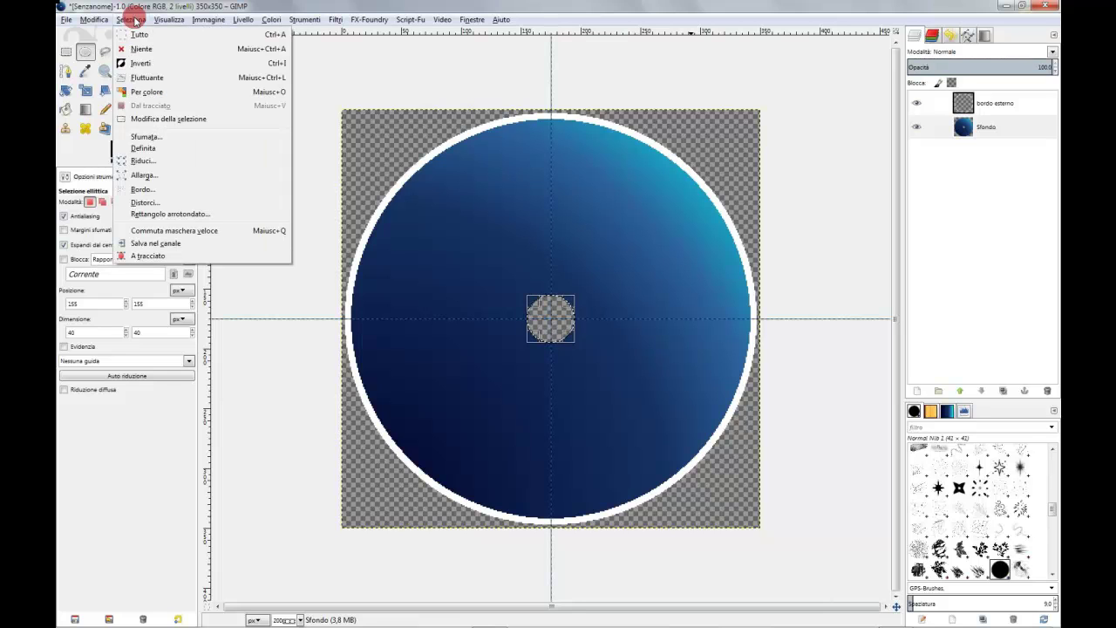
pyautogui.click(138, 190)
pyautogui.click(266, 209)
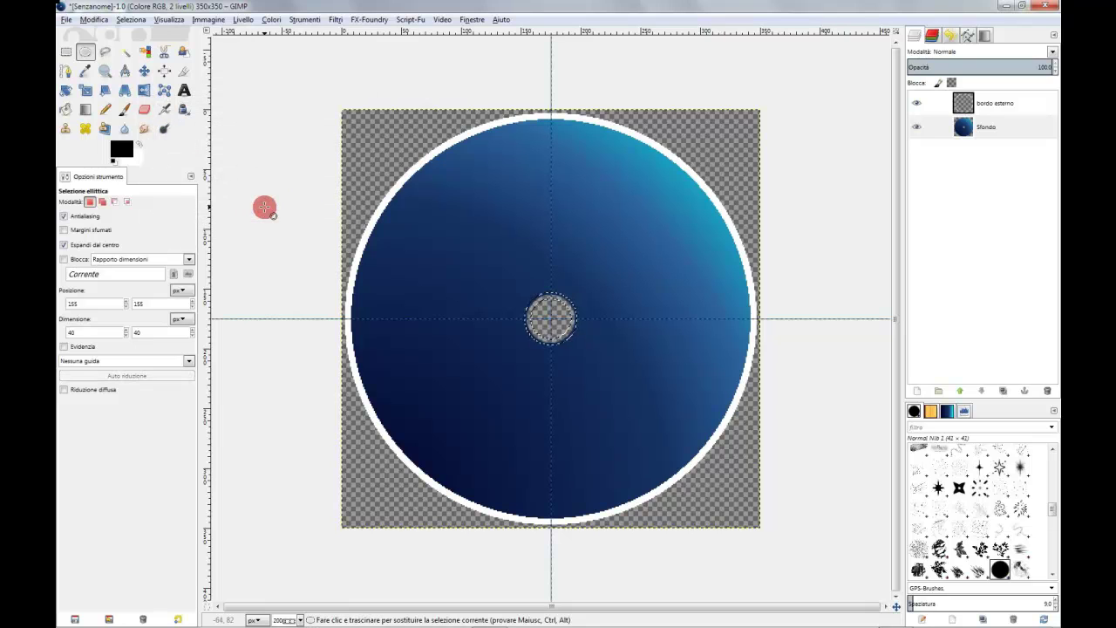
pyautogui.click(1020, 104)
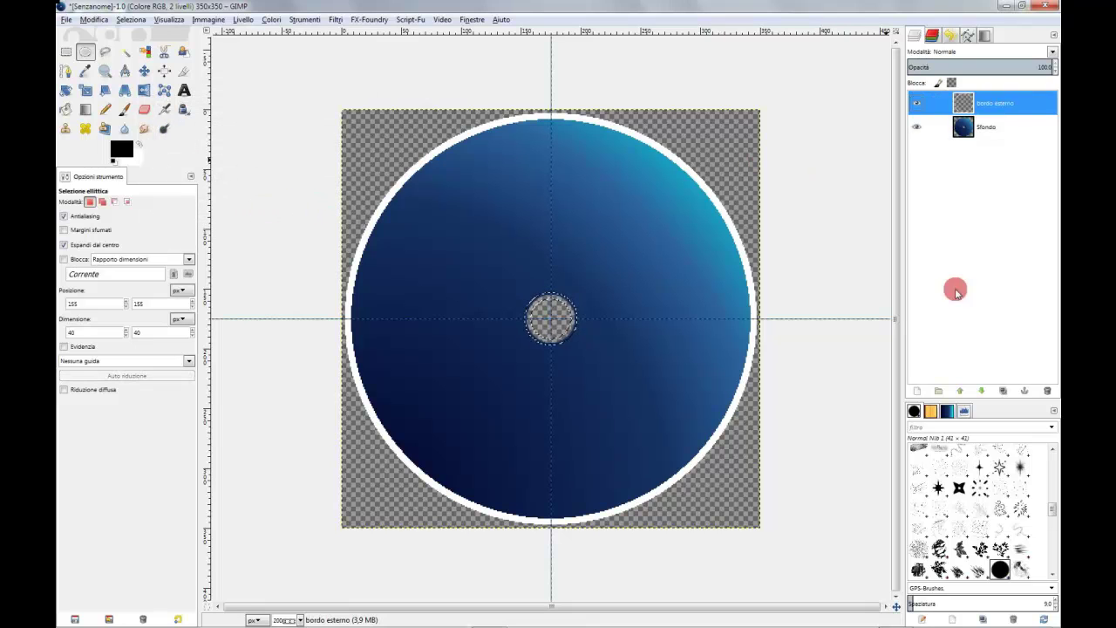
# Add a new transparent layer named 'bordo interno'
pyautogui.click(915, 390)
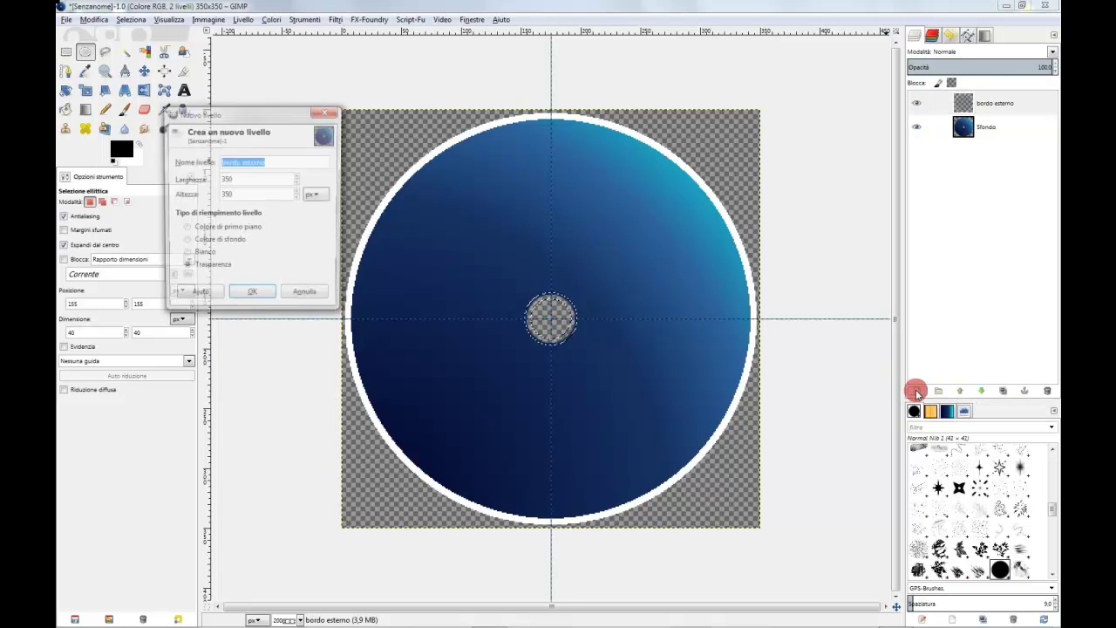
pyautogui.click(281, 163)
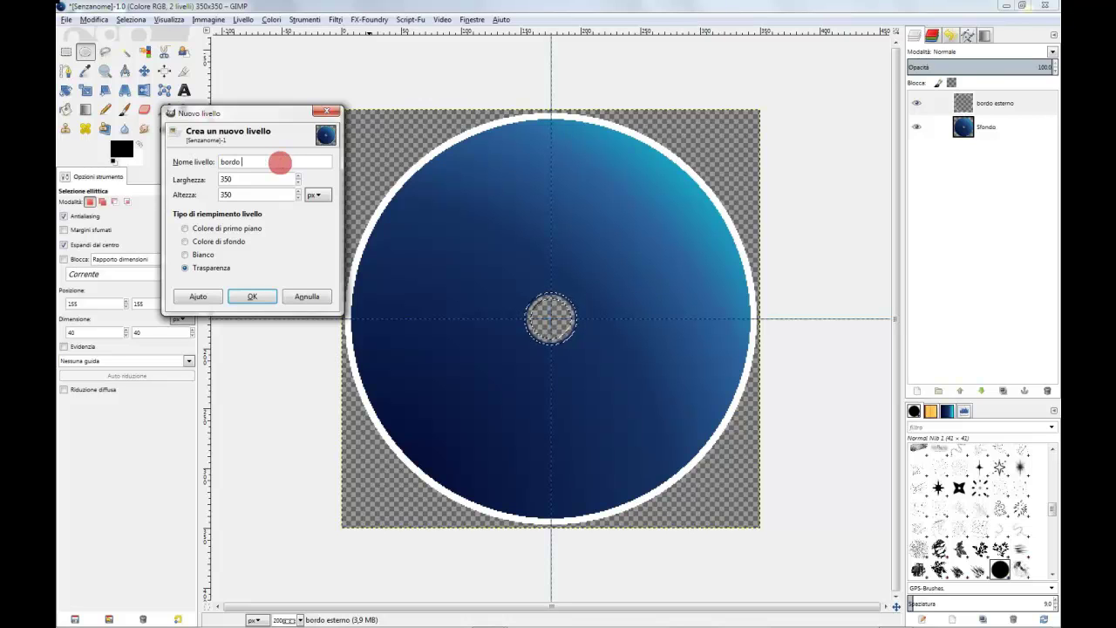
pyautogui.write('inter')
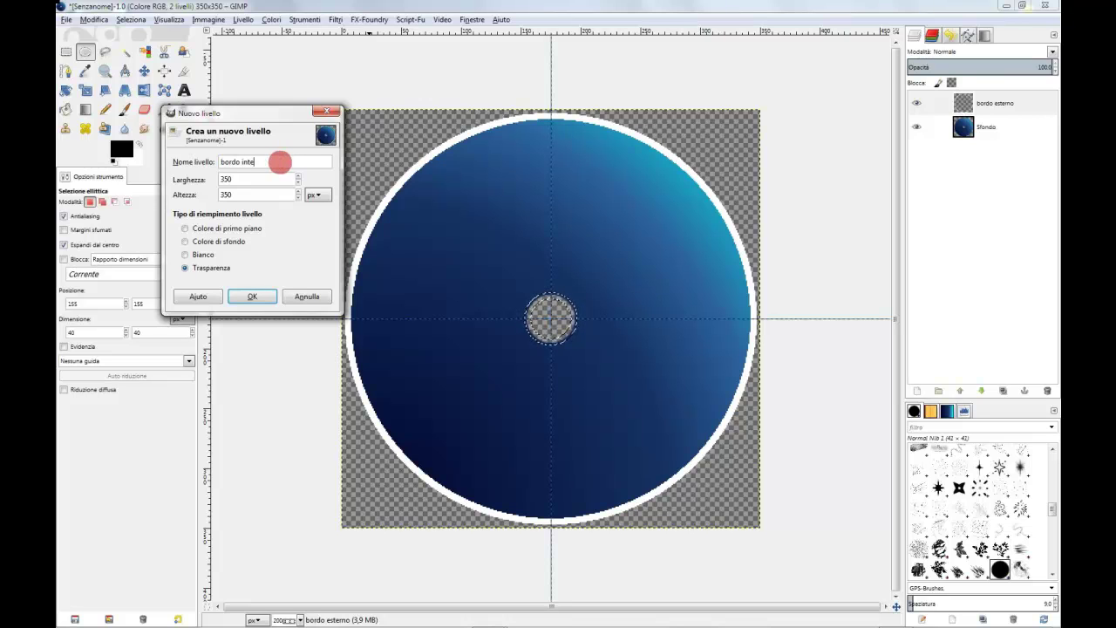
pyautogui.write('no')
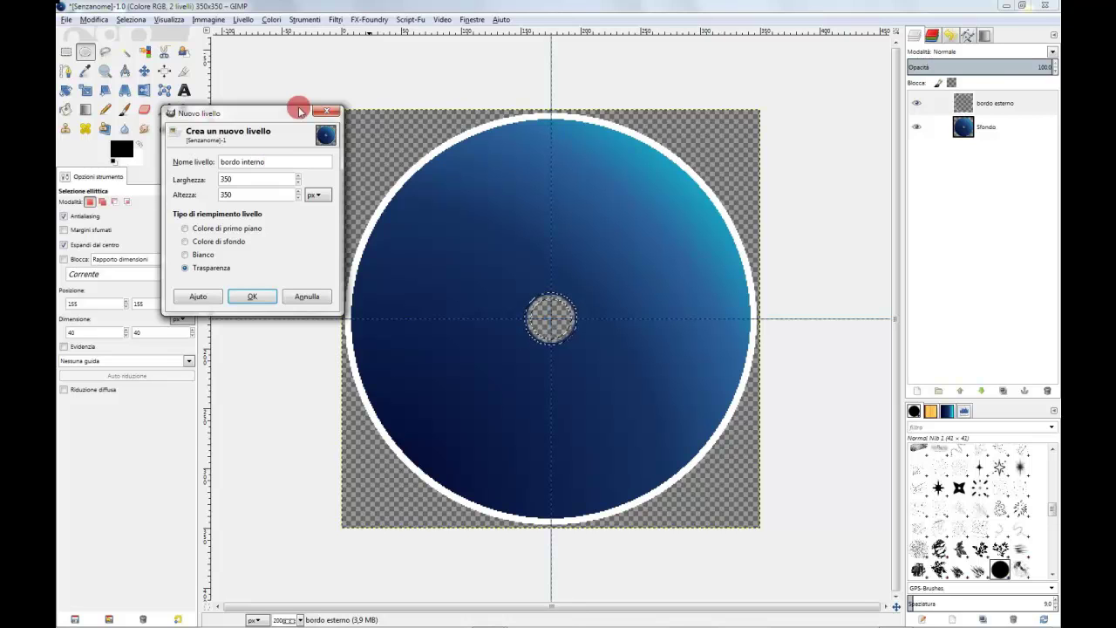
pyautogui.click(256, 298)
# Bucket-fill the ring around the centre hole with white and clear the selection
pyautogui.click(64, 106)
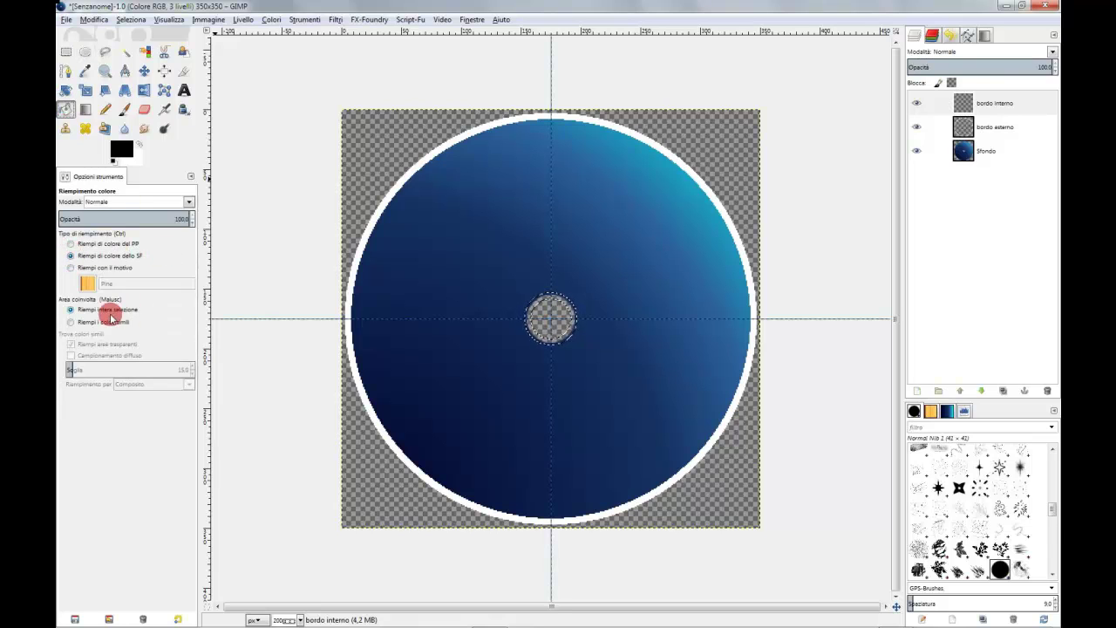
pyautogui.click(529, 309)
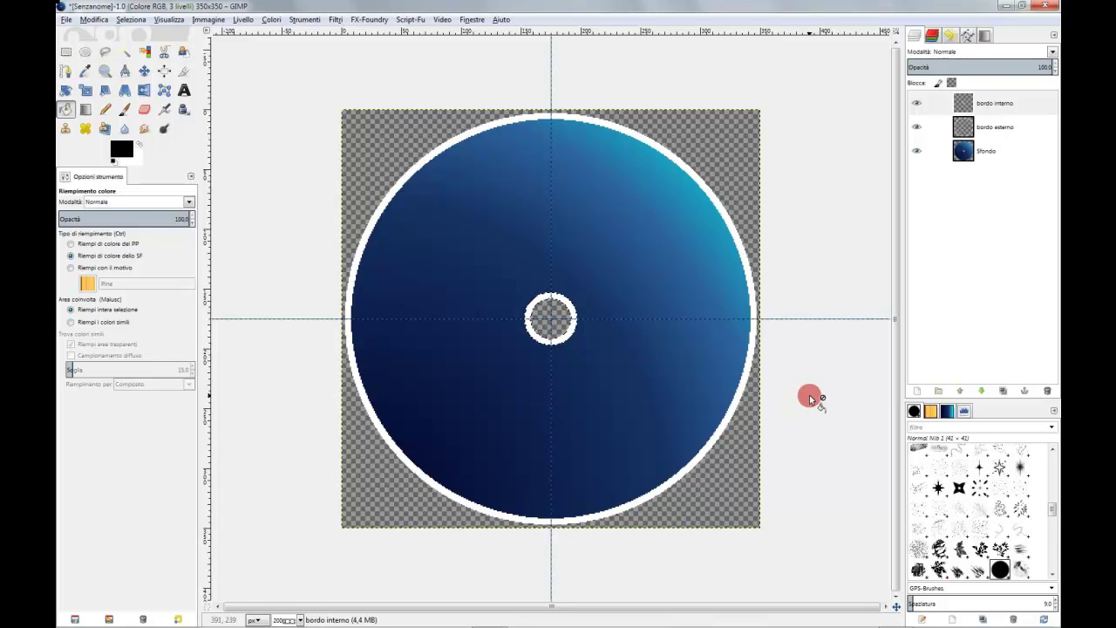
pyautogui.click(129, 19)
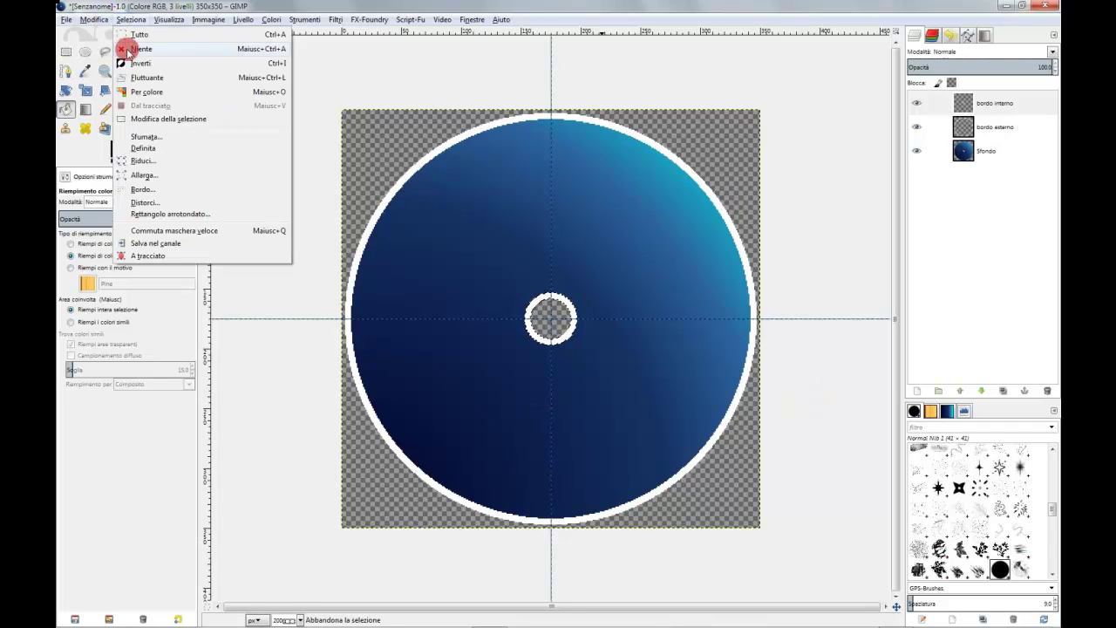
pyautogui.click(128, 49)
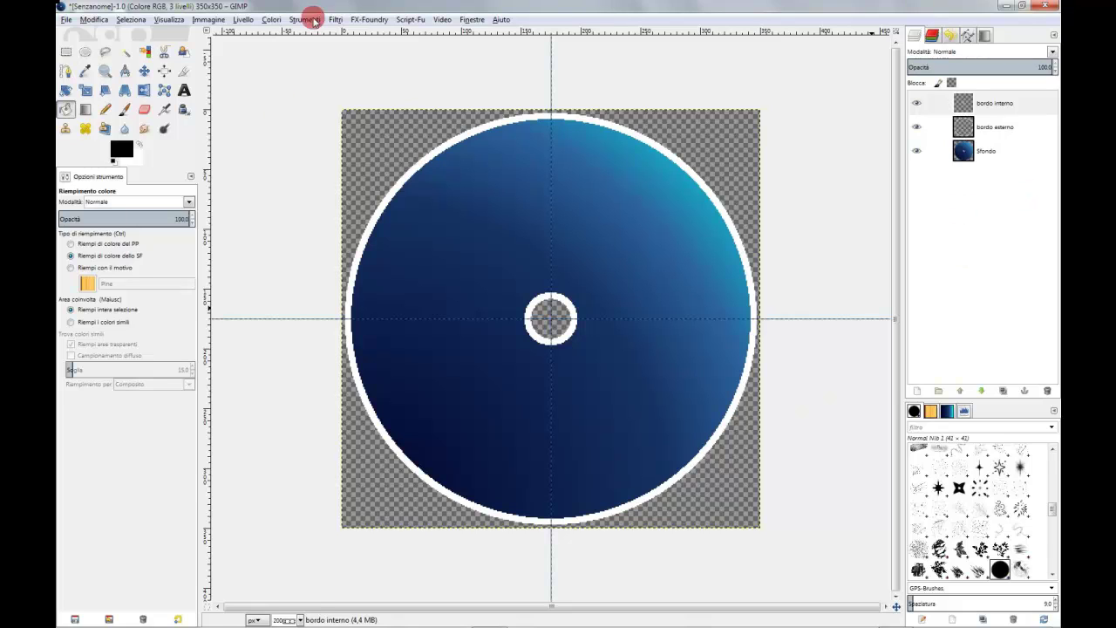
# Draw a path with anchors either side of the centre hole, bent upward into an arch
pyautogui.click(65, 74)
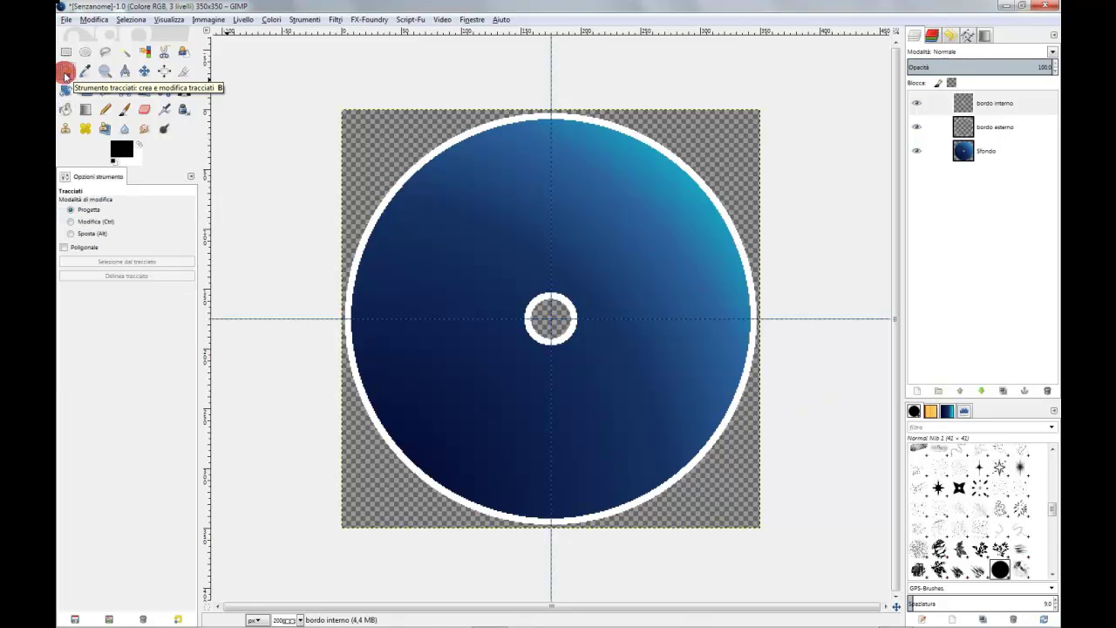
pyautogui.click(420, 319)
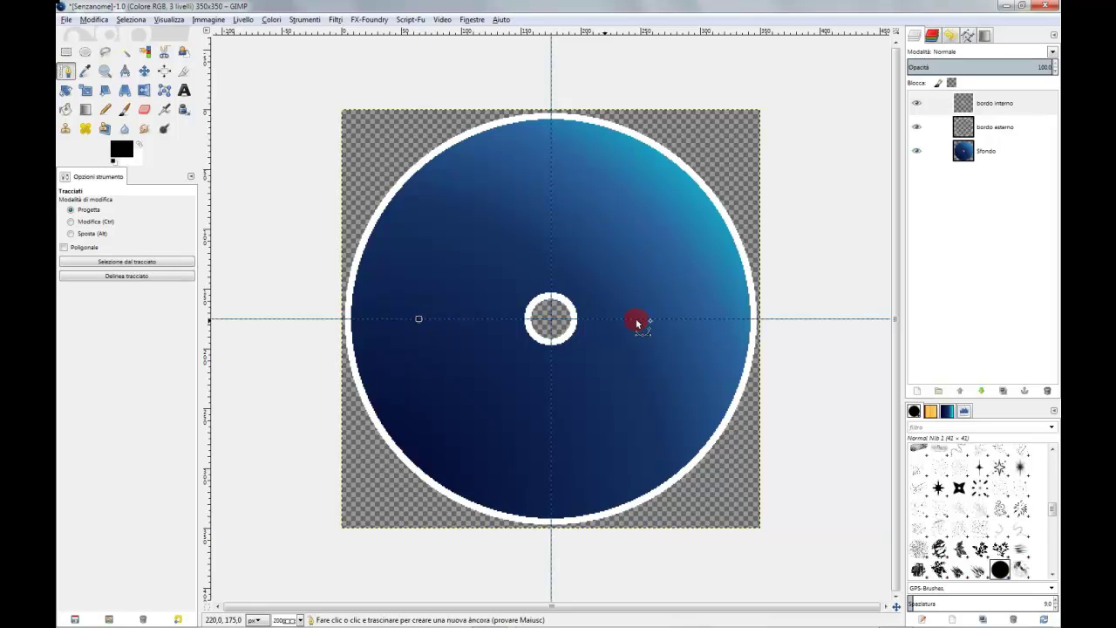
pyautogui.click(681, 321)
pyautogui.click(551, 320)
pyautogui.moveTo(551, 320); pyautogui.dragTo(551, 188)
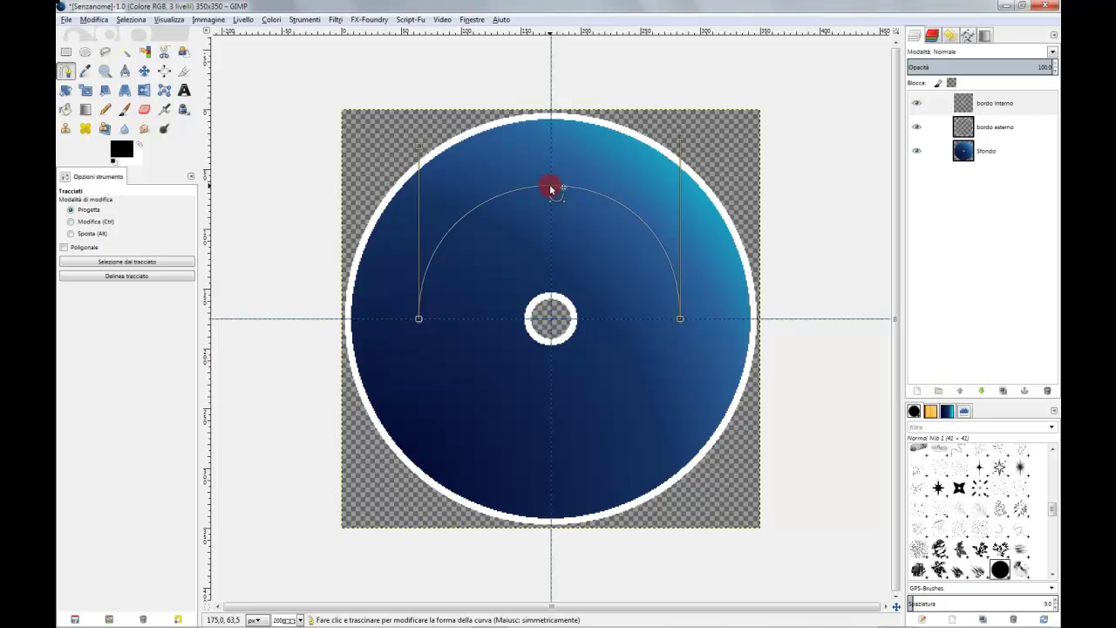
pyautogui.click(924, 278)
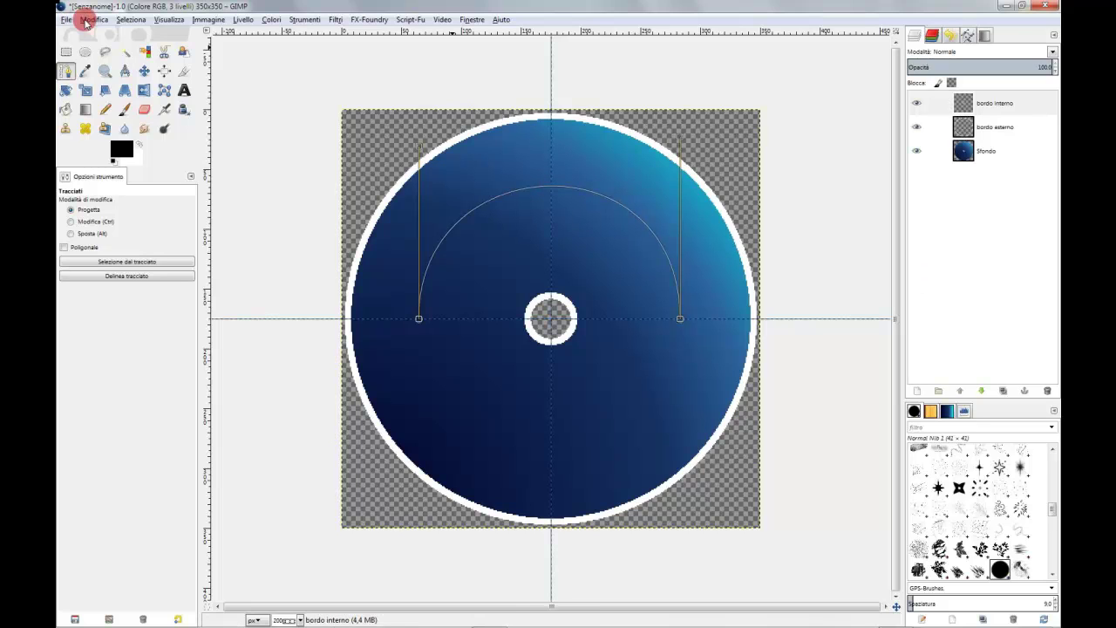
# Set the Text tool font to Source Sans Pro Bold with size 40
pyautogui.click(182, 89)
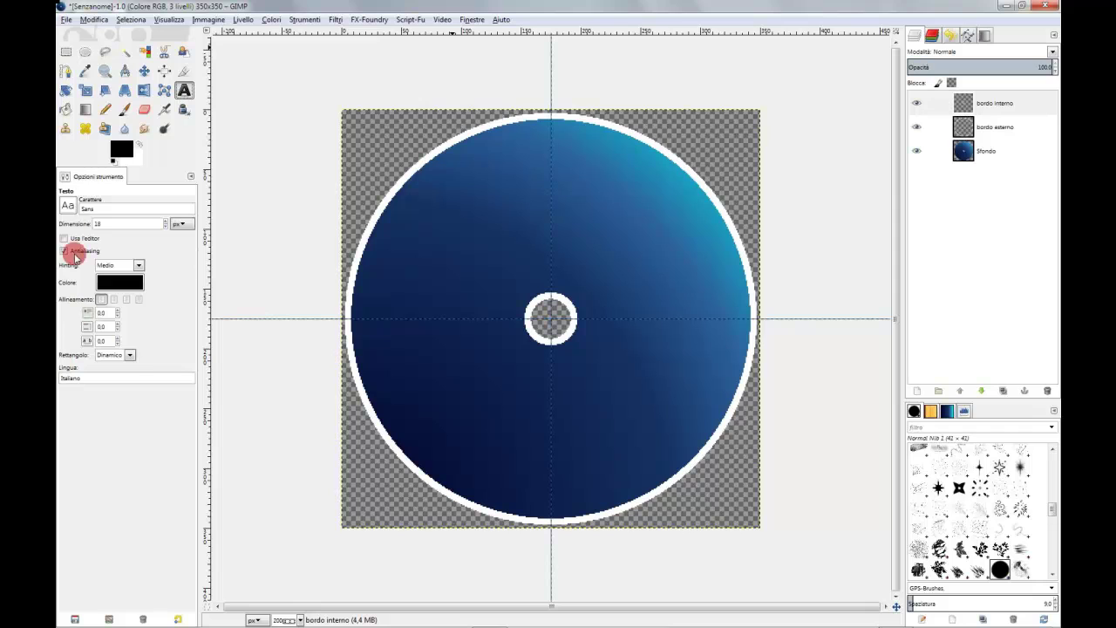
pyautogui.click(64, 208)
pyautogui.scroll(-2, 92, 282)
pyautogui.scroll(-2, 93, 286)
pyautogui.scroll(-2, 93, 288)
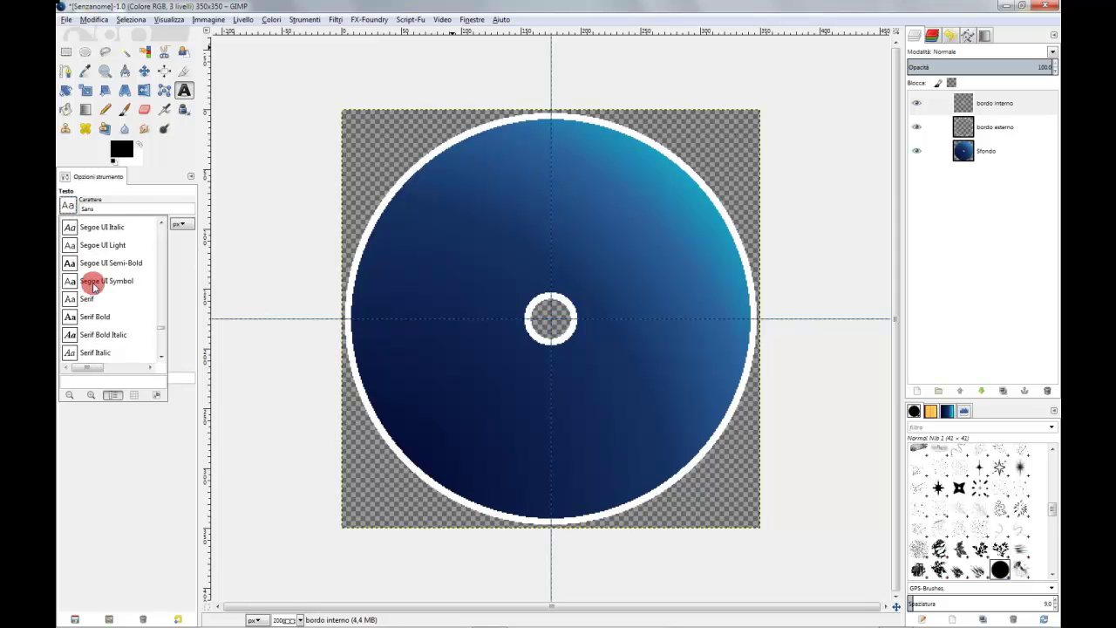
pyautogui.scroll(-2, 94, 288)
pyautogui.scroll(-2, 95, 287)
pyautogui.scroll(-2, 94, 287)
pyautogui.scroll(-1, 94, 287)
pyautogui.scroll(-1, 95, 286)
pyautogui.scroll(-1, 96, 284)
pyautogui.scroll(-2, 95, 286)
pyautogui.scroll(-1, 96, 286)
pyautogui.scroll(-2, 95, 286)
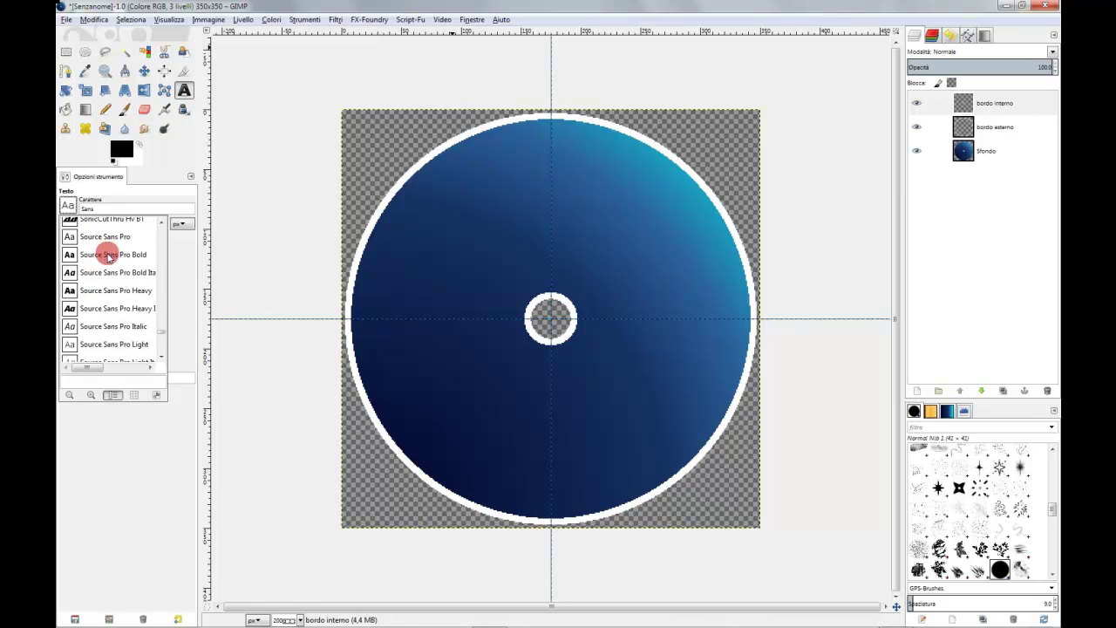
pyautogui.scroll(1, 108, 254)
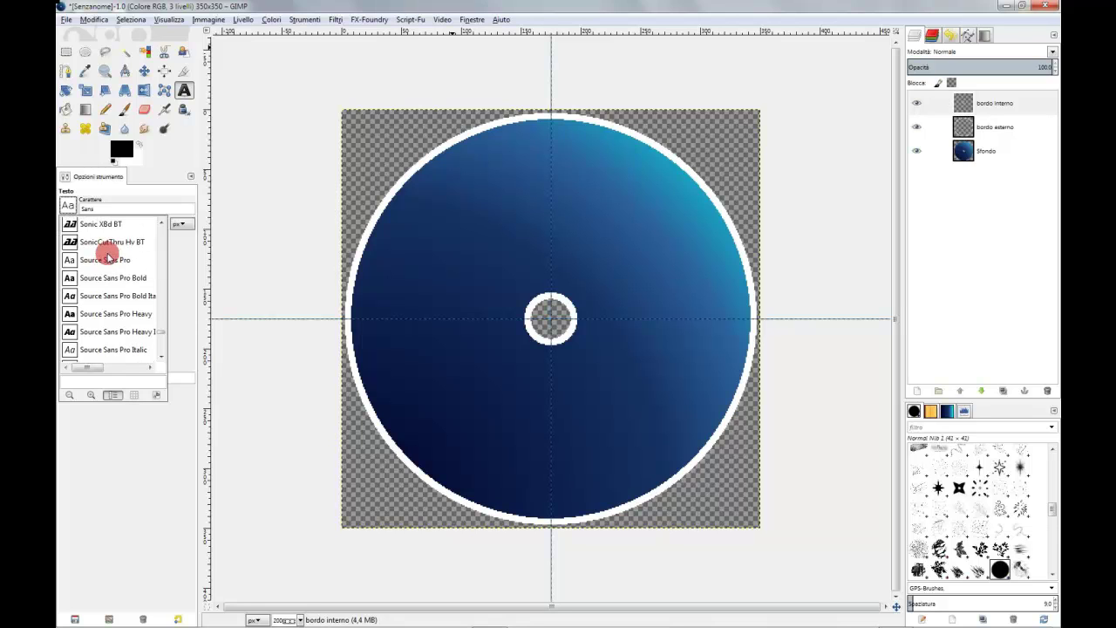
pyautogui.scroll(-2, 106, 255)
pyautogui.scroll(-2, 108, 254)
pyautogui.scroll(-2, 108, 255)
pyautogui.scroll(-1, 108, 255)
pyautogui.scroll(4, 108, 255)
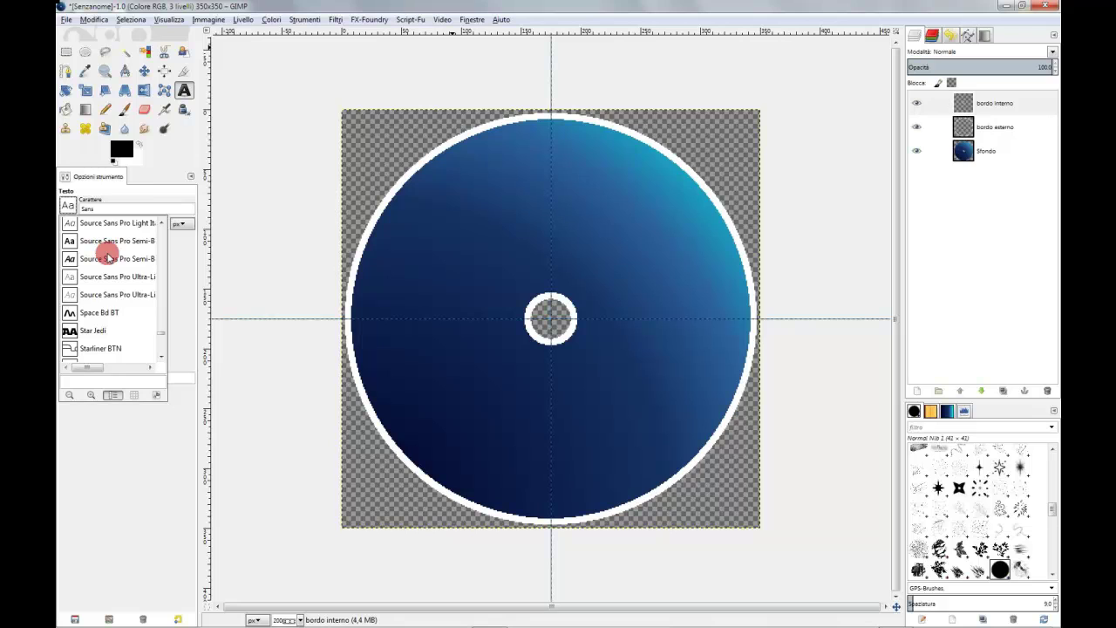
pyautogui.scroll(2, 108, 256)
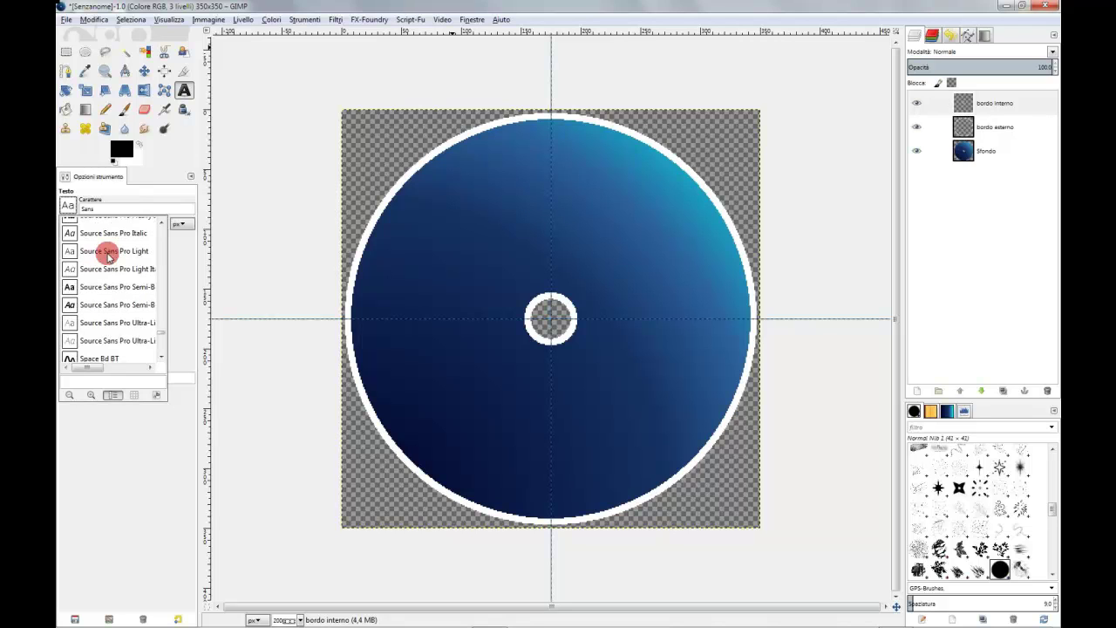
pyautogui.scroll(-4, 108, 256)
pyautogui.scroll(-4, 108, 258)
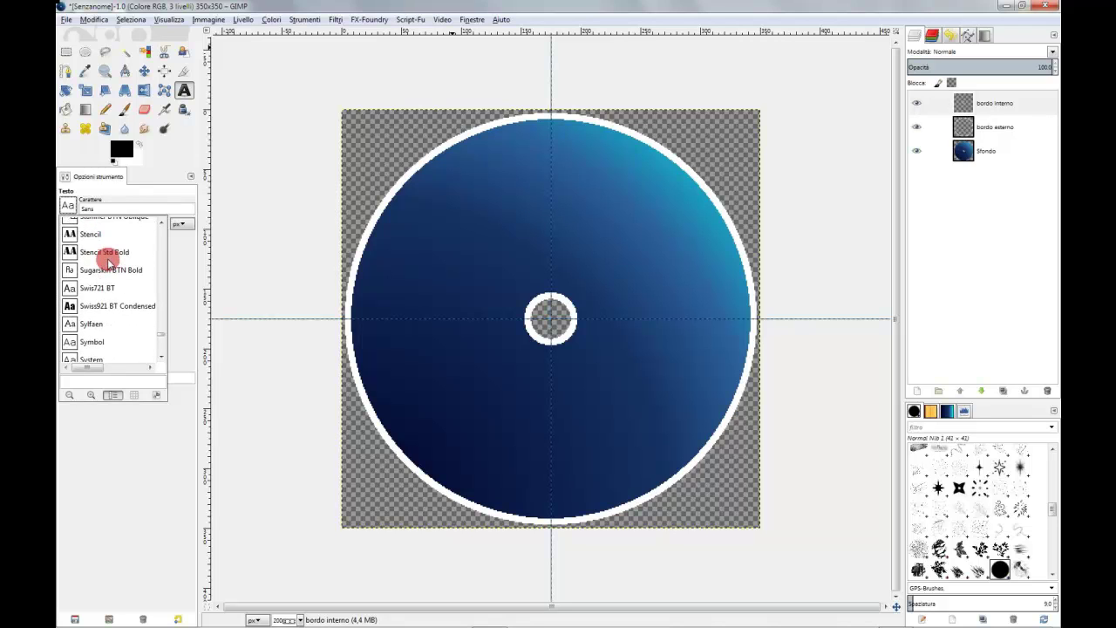
pyautogui.scroll(2, 108, 259)
pyautogui.scroll(3, 108, 262)
pyautogui.scroll(2, 109, 263)
pyautogui.scroll(3, 110, 266)
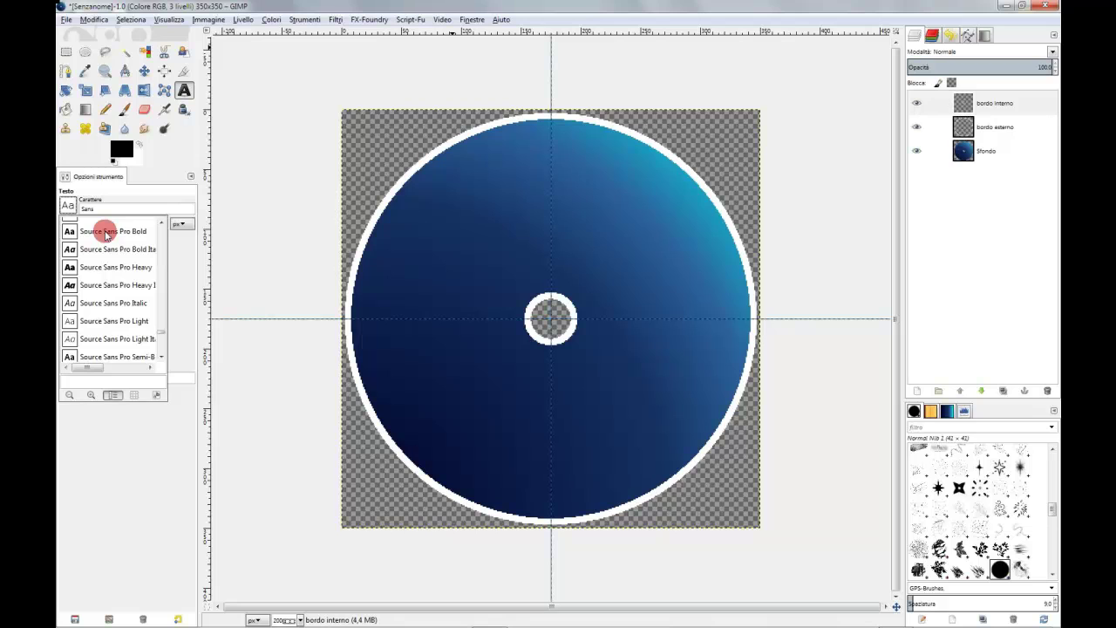
pyautogui.click(108, 232)
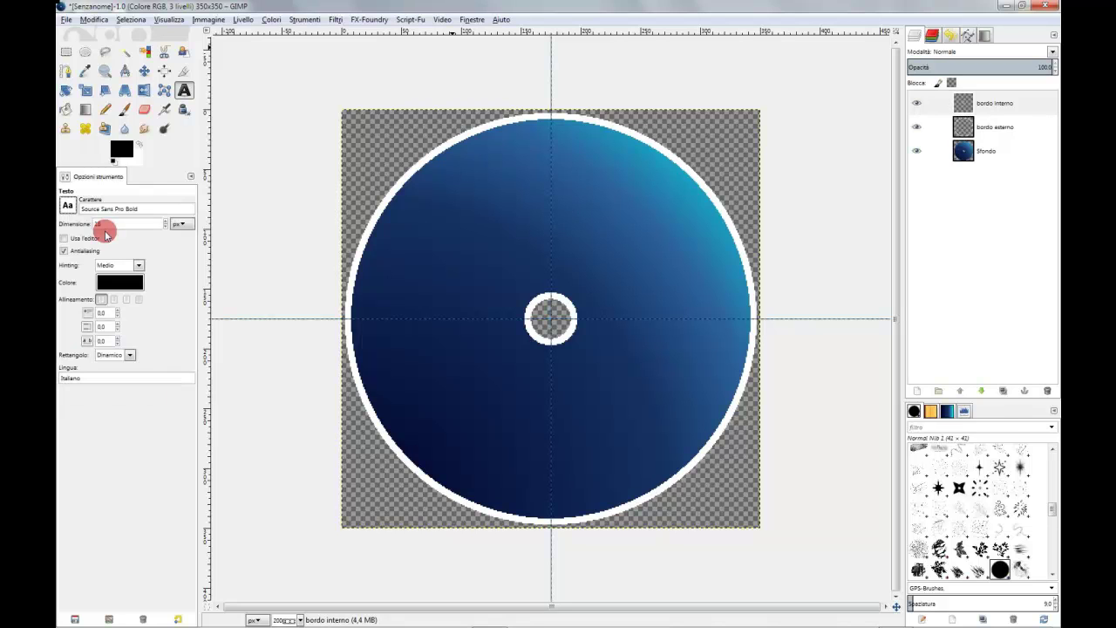
pyautogui.doubleClick(102, 224)
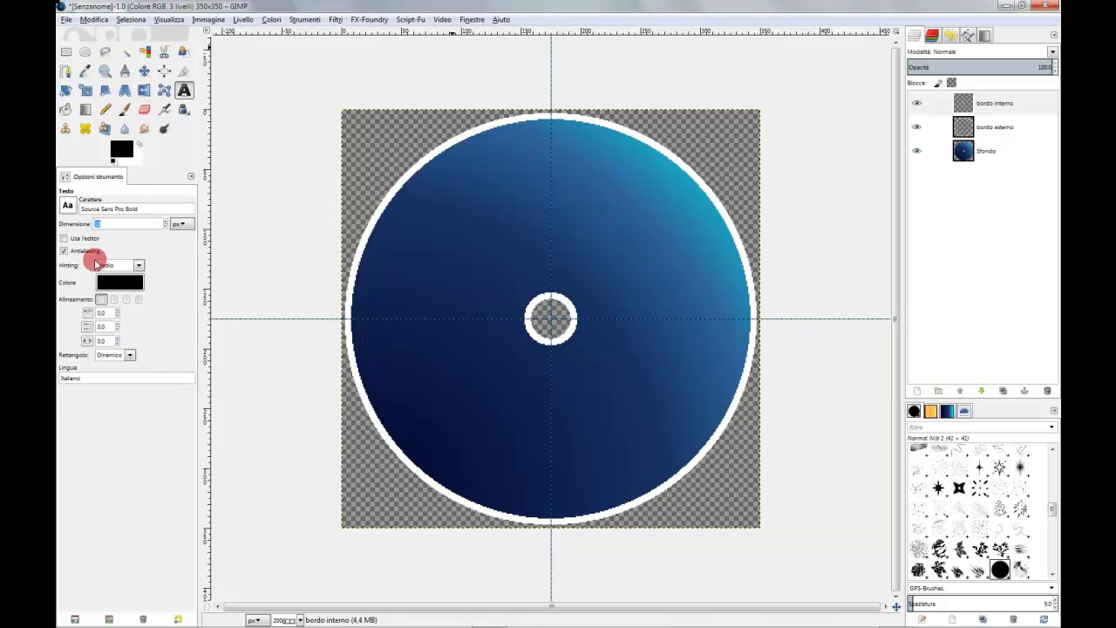
pyautogui.write('40')
pyautogui.press('Return')
# Add a 'Titolo del DVD' text layer on the upper-left disc and open its layer options
pyautogui.click(376, 222)
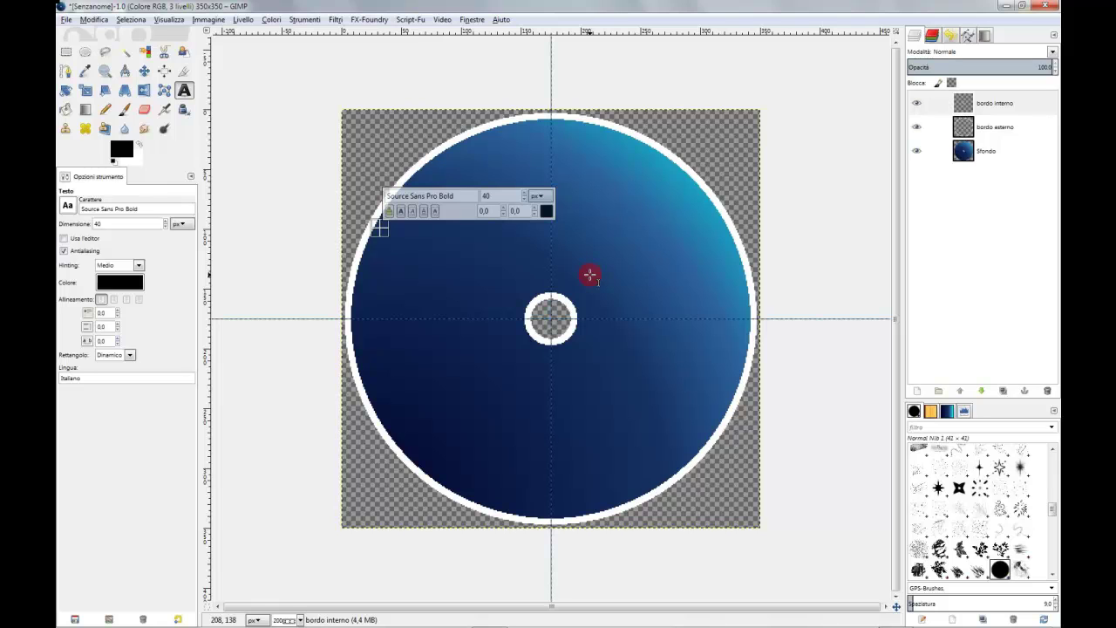
pyautogui.write('Ti')
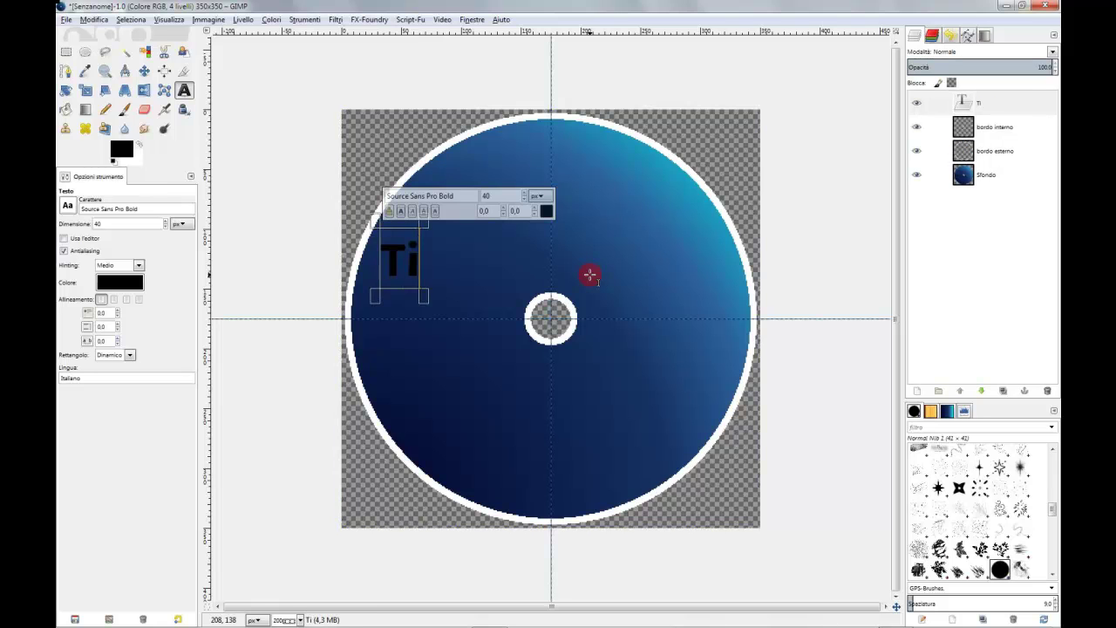
pyautogui.write('tolo del')
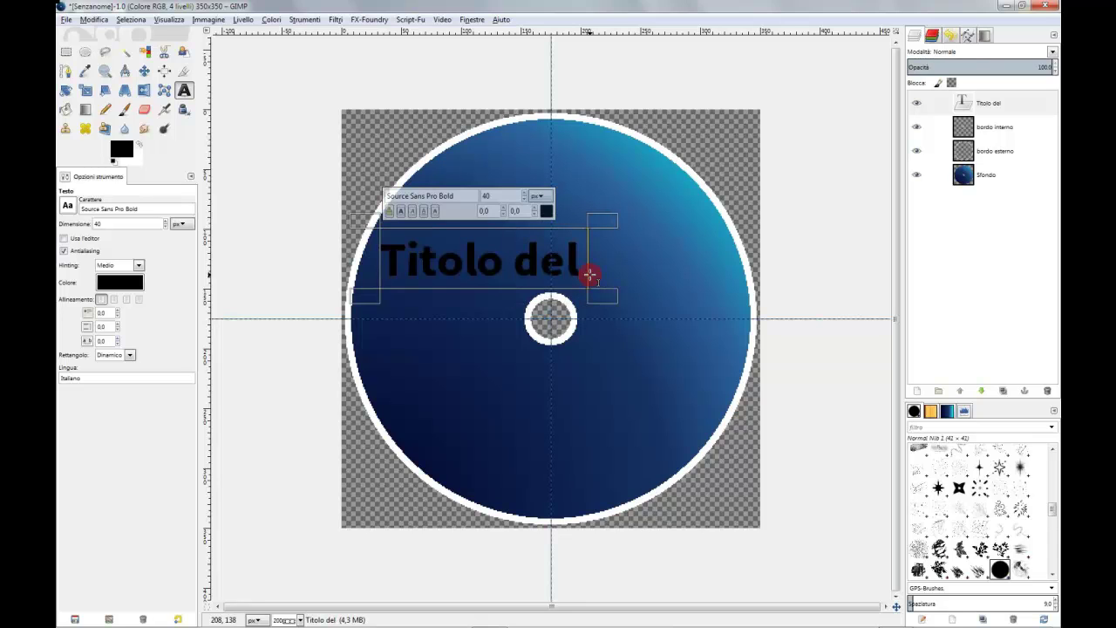
pyautogui.write(' DVD')
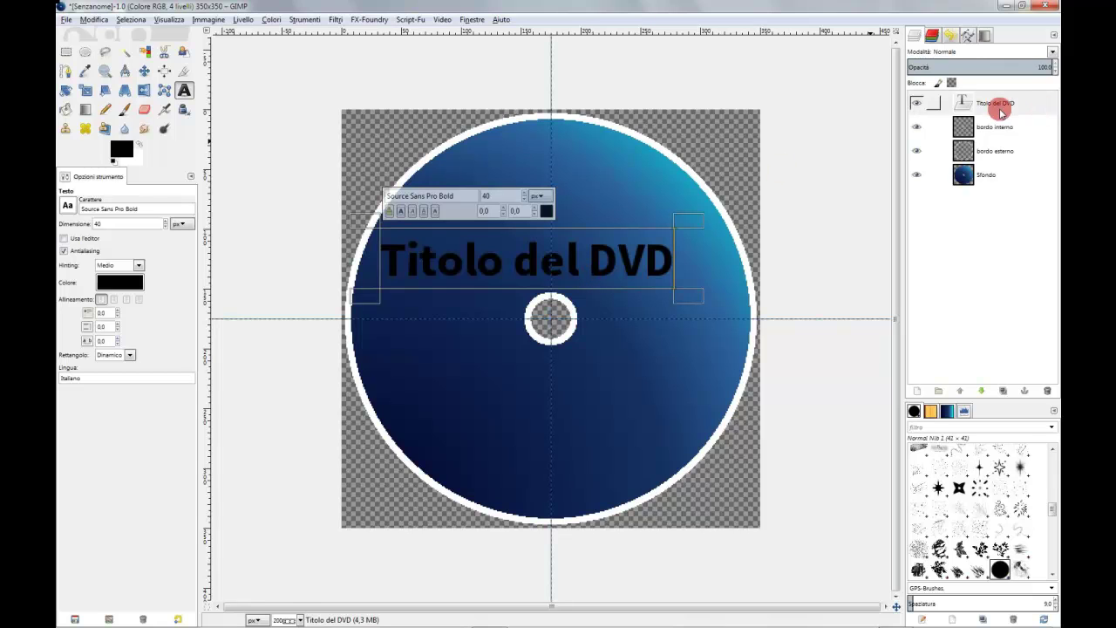
pyautogui.click(1032, 107)
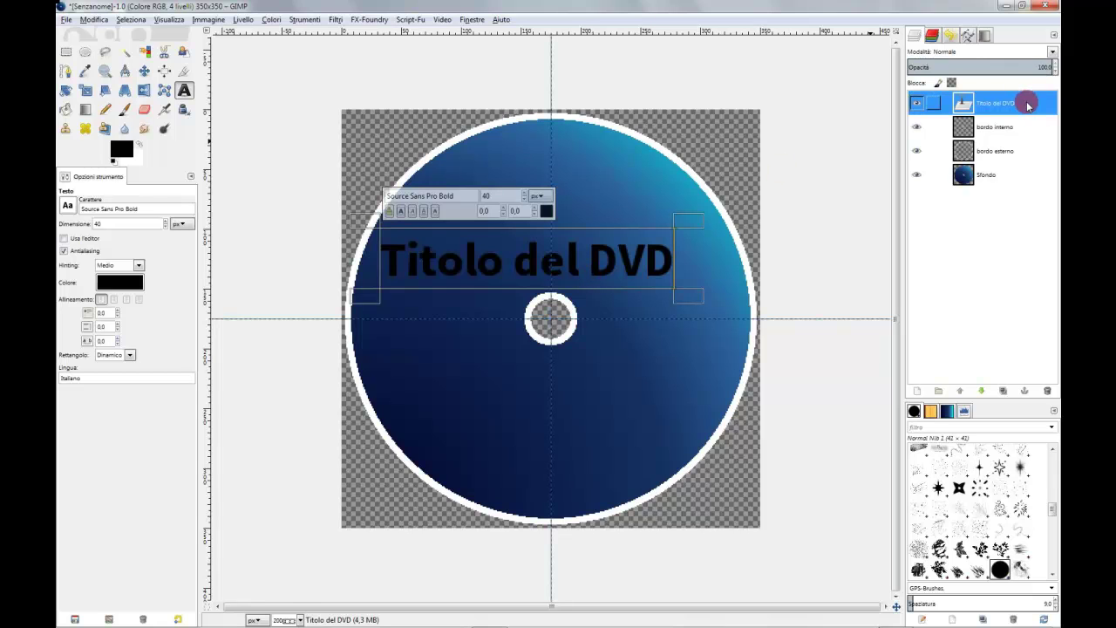
pyautogui.rightClick(1026, 104)
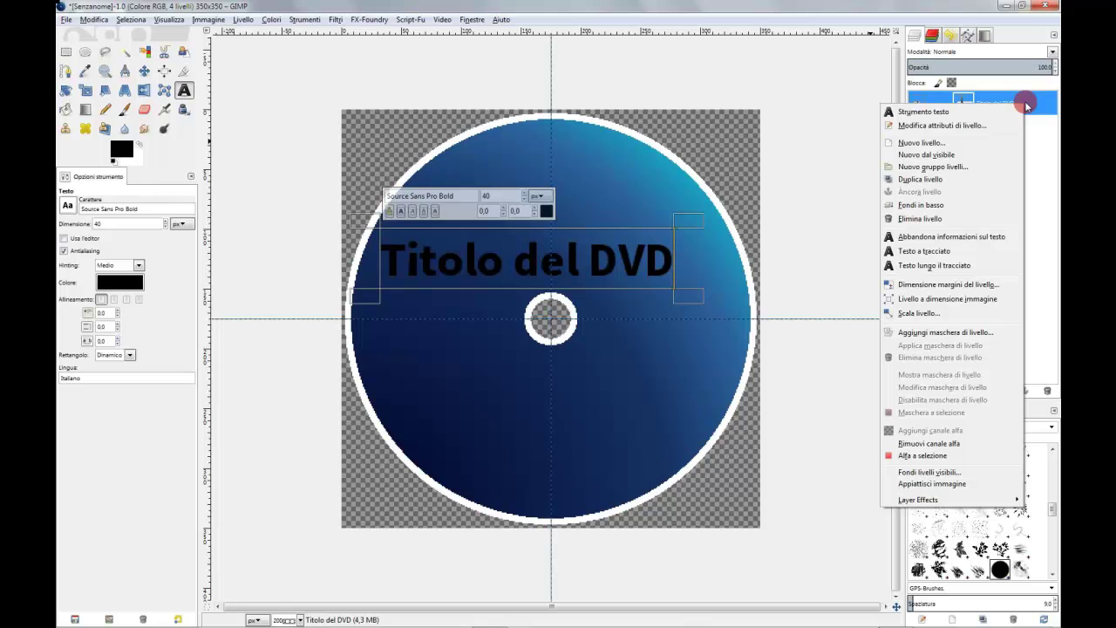
# Flow the title along the arch, delete the straight text layer, and convert the title path to a selection
pyautogui.click(972, 266)
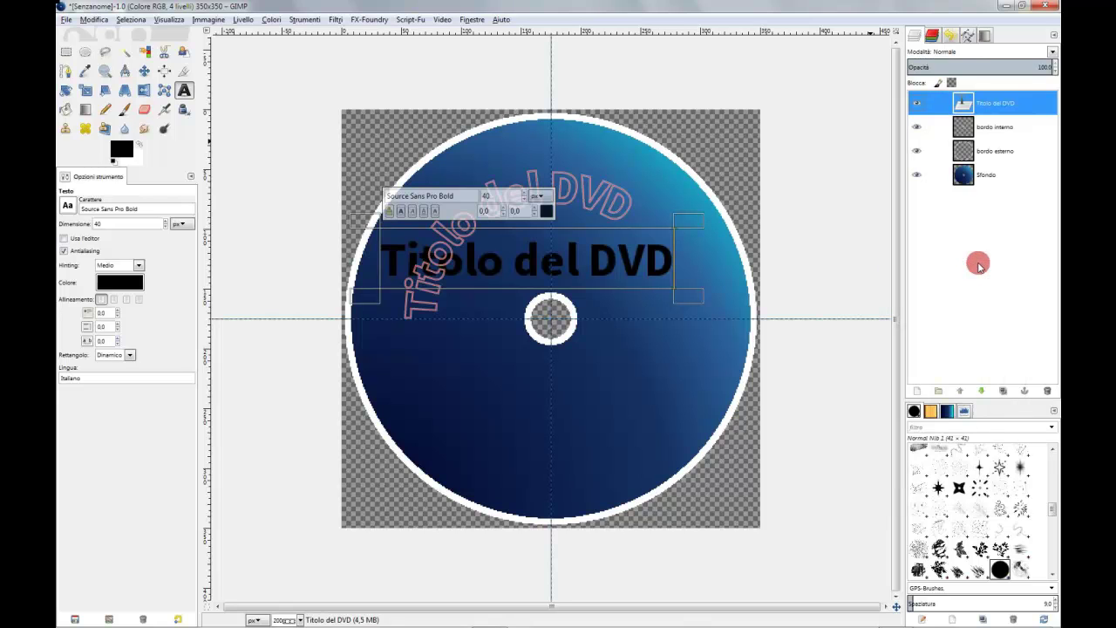
pyautogui.click(1048, 391)
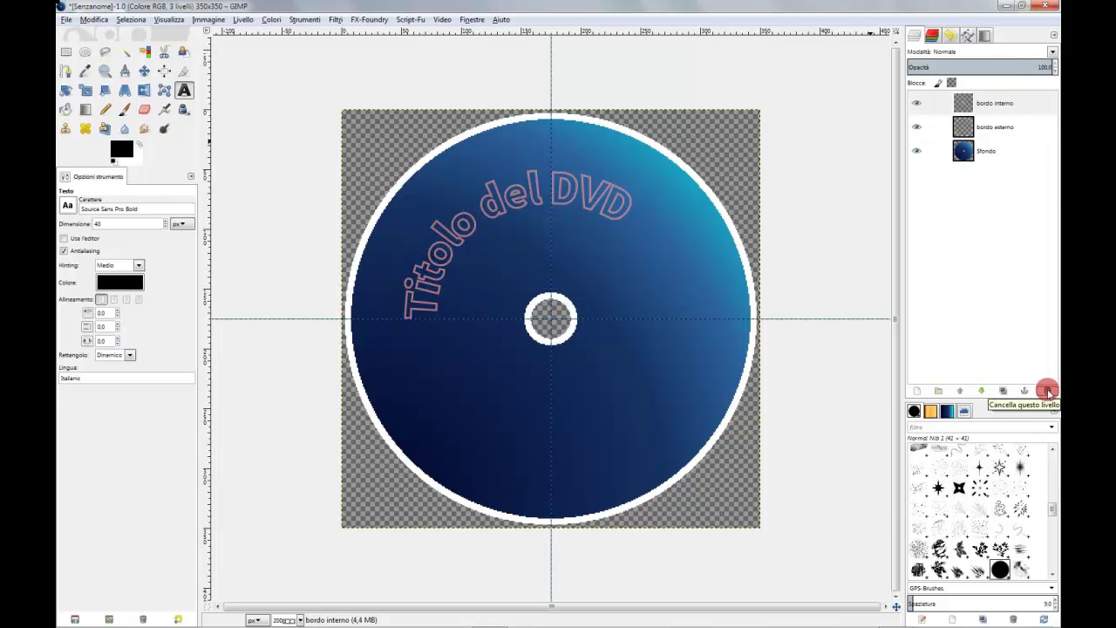
pyautogui.click(968, 35)
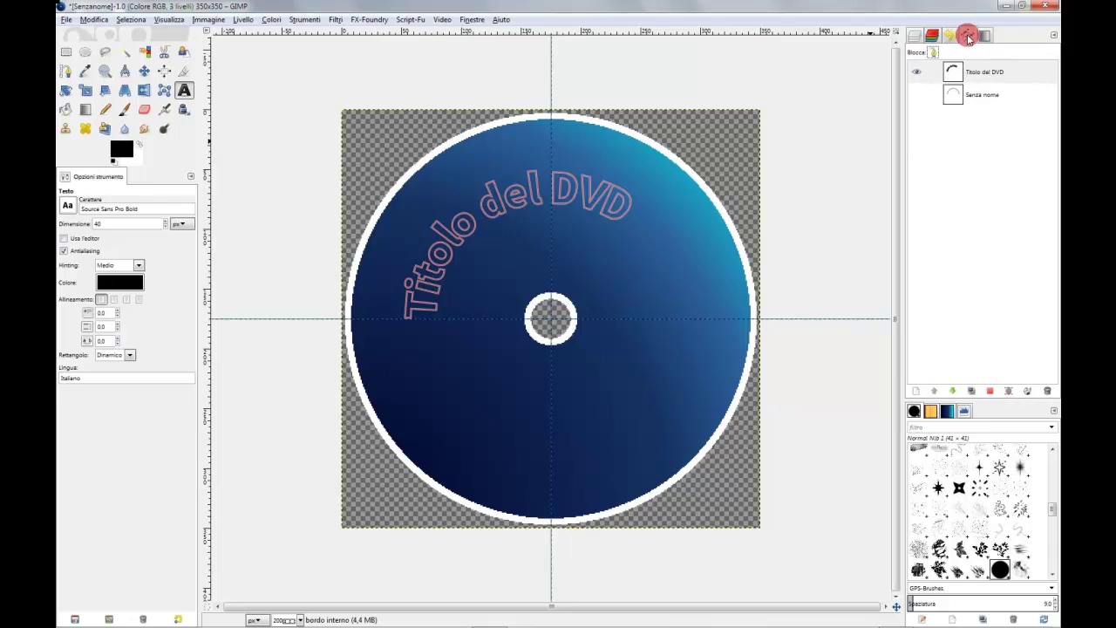
pyautogui.click(1033, 76)
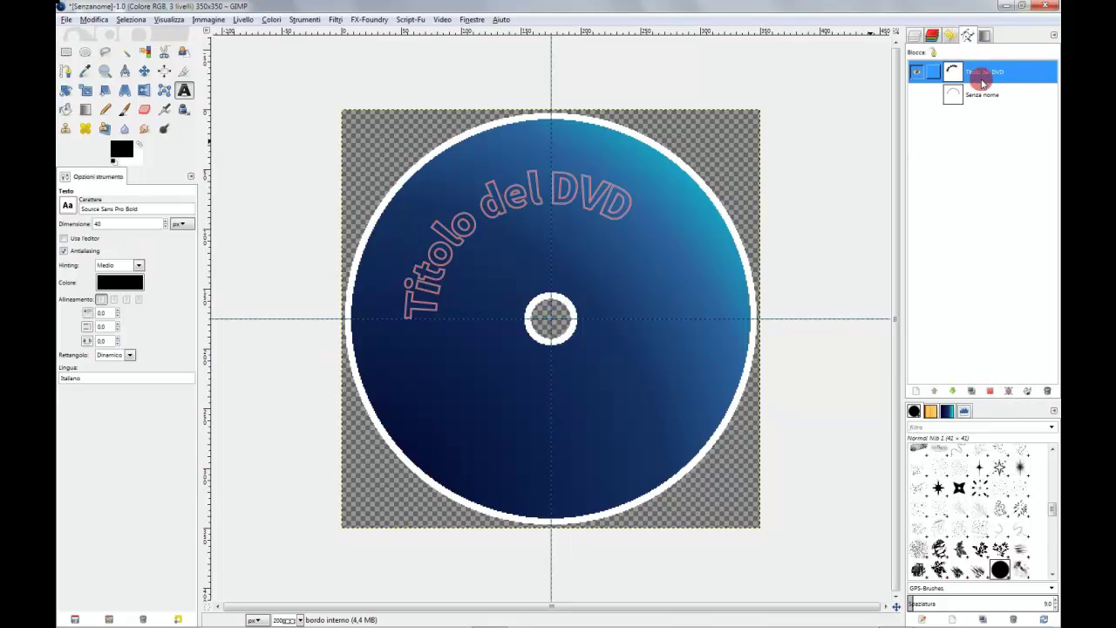
pyautogui.rightClick(1031, 77)
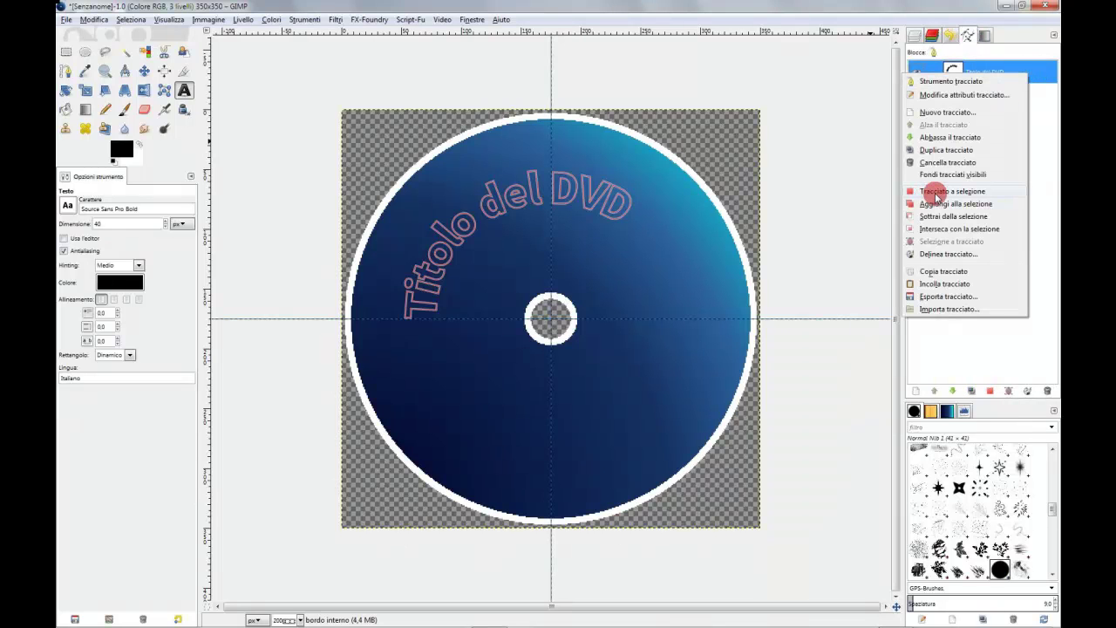
pyautogui.click(1002, 193)
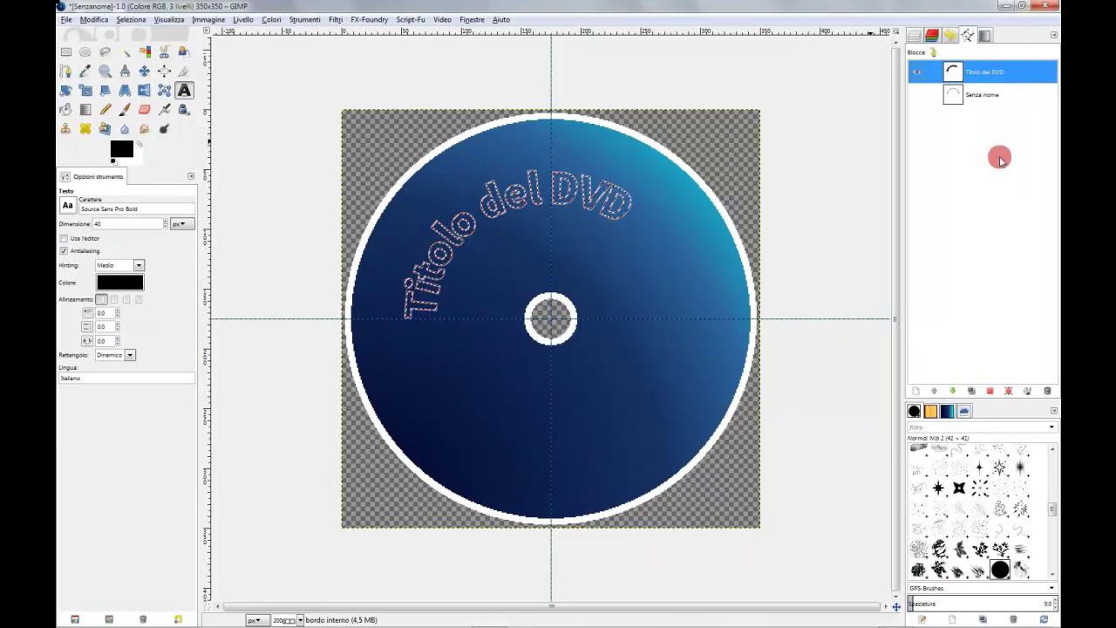
pyautogui.click(913, 35)
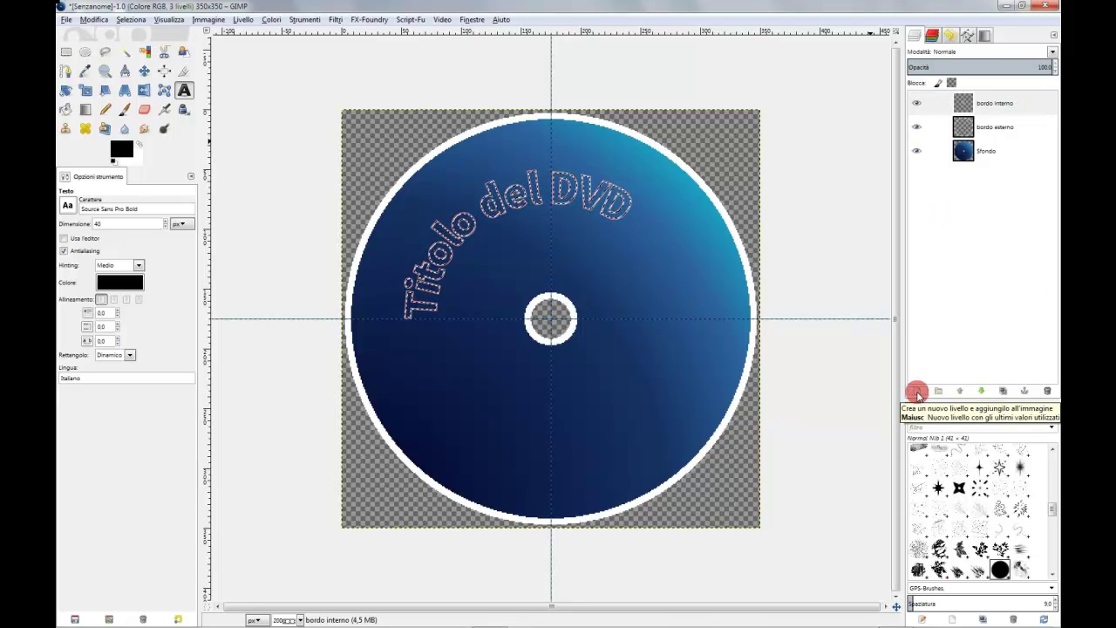
# Add a new transparent layer named 'Scritta titolo'
pyautogui.click(917, 393)
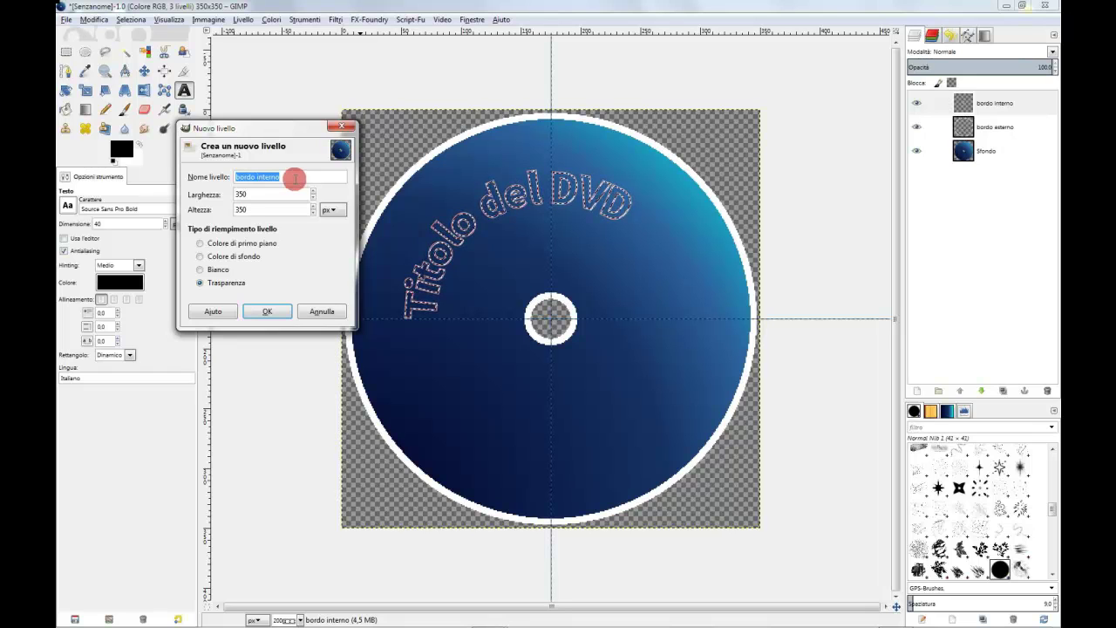
pyautogui.write('Scritta titolo')
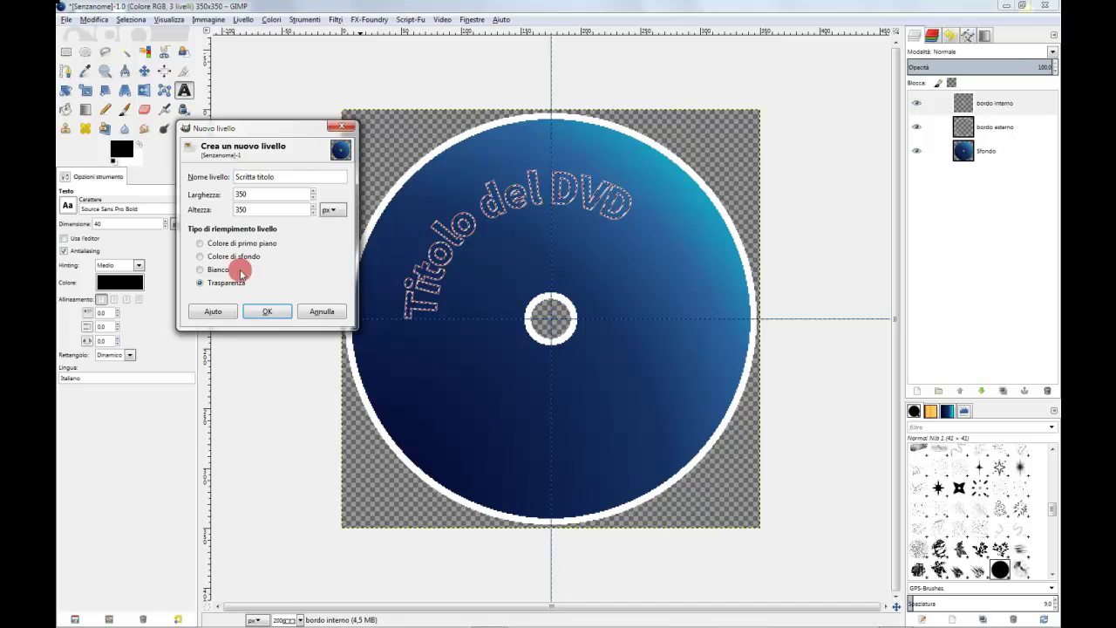
pyautogui.click(261, 312)
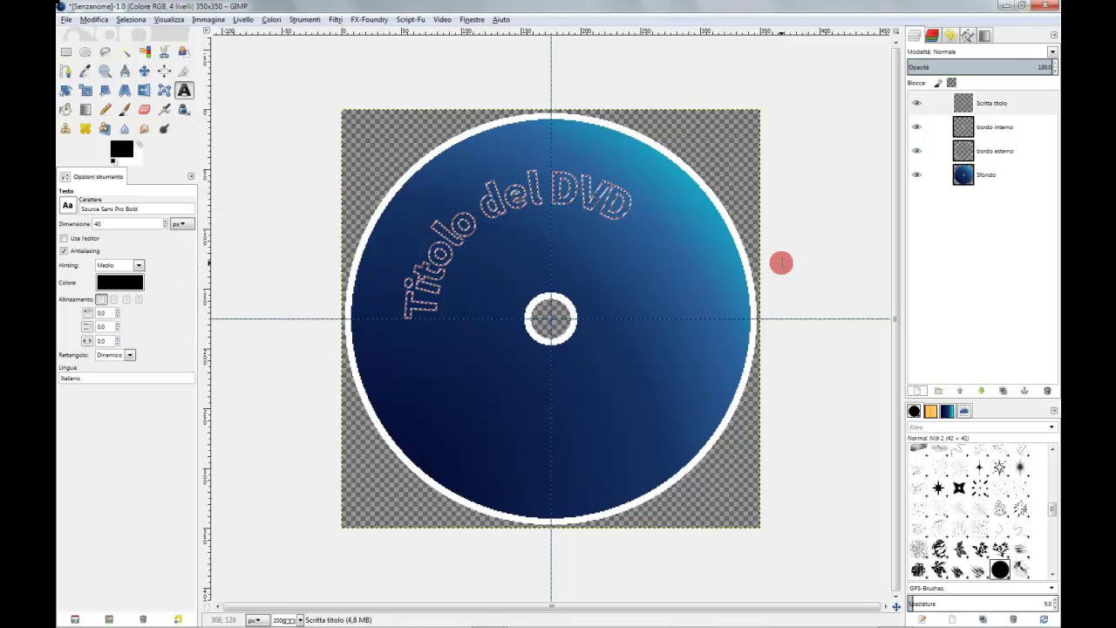
# Fill the arched title selection with red dc1111 as the foreground colour
pyautogui.click(121, 149)
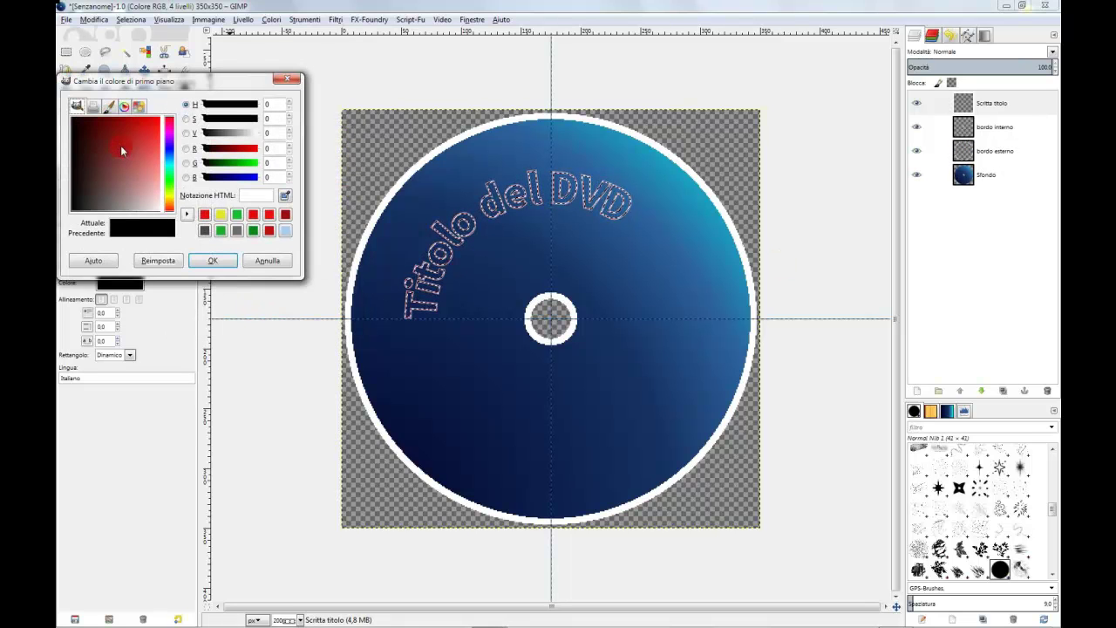
pyautogui.click(204, 213)
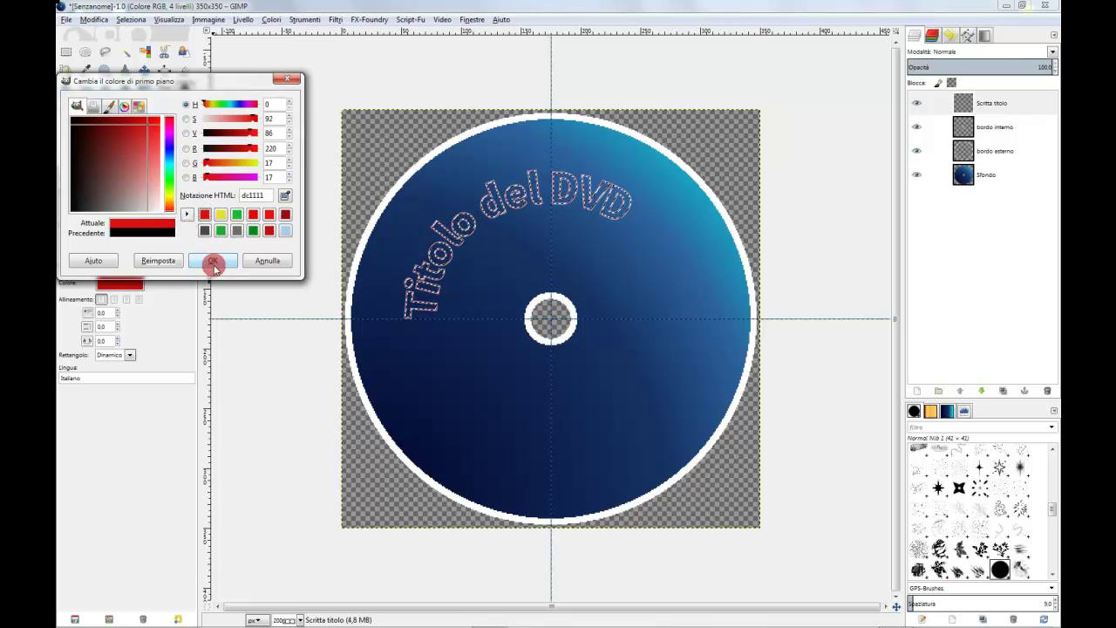
pyautogui.click(213, 263)
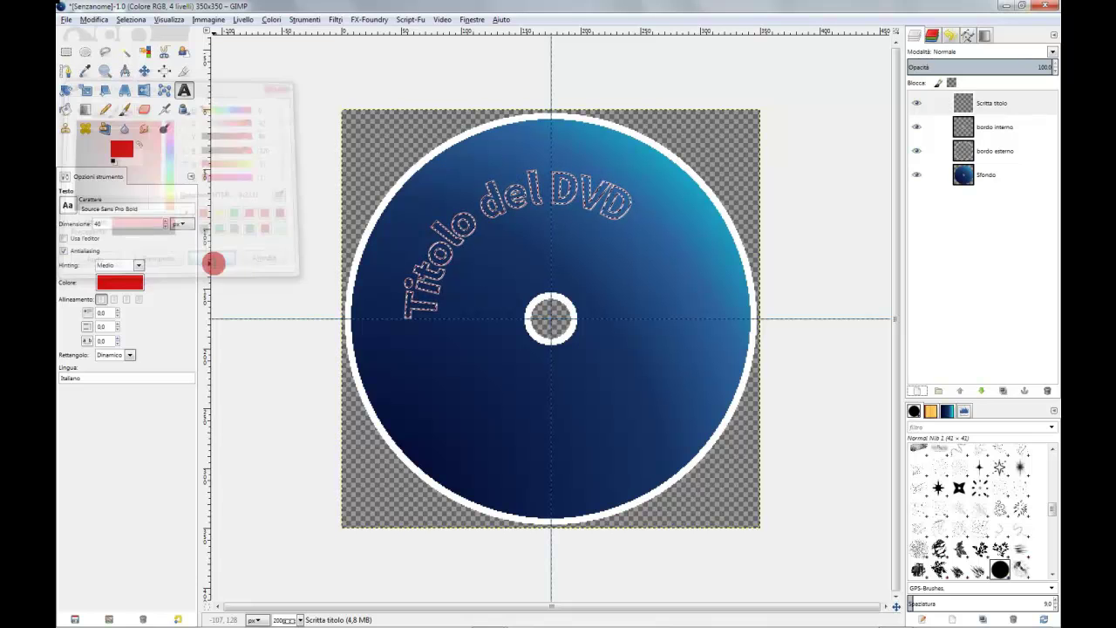
pyautogui.click(63, 109)
pyautogui.click(71, 245)
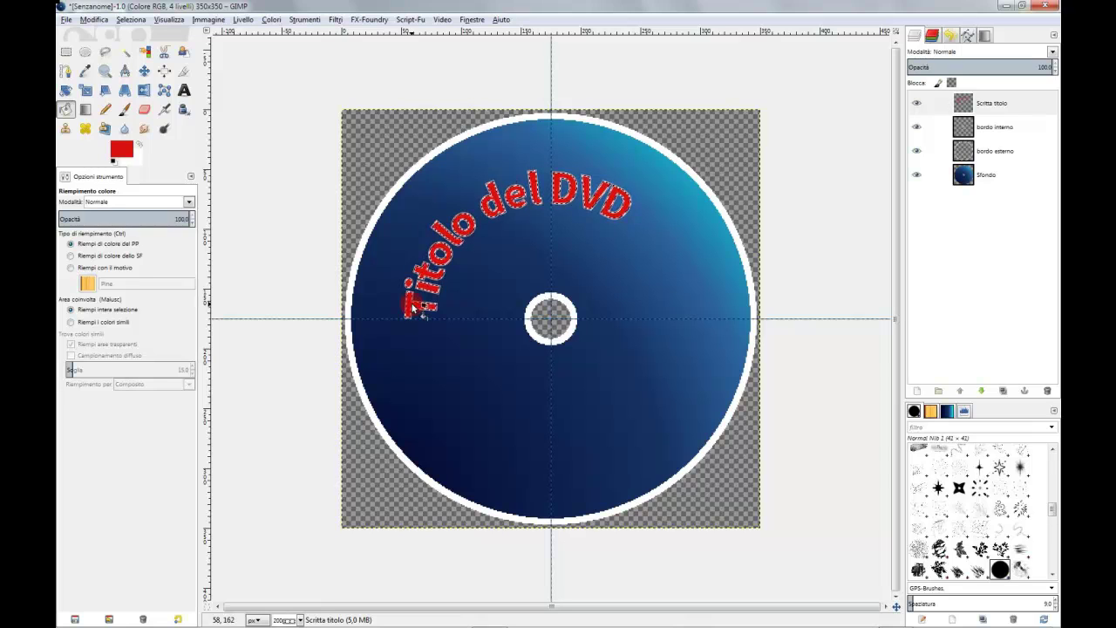
# Clear the selection, check the title path, and reselect the Scritta titolo layer
pyautogui.click(131, 19)
pyautogui.click(133, 48)
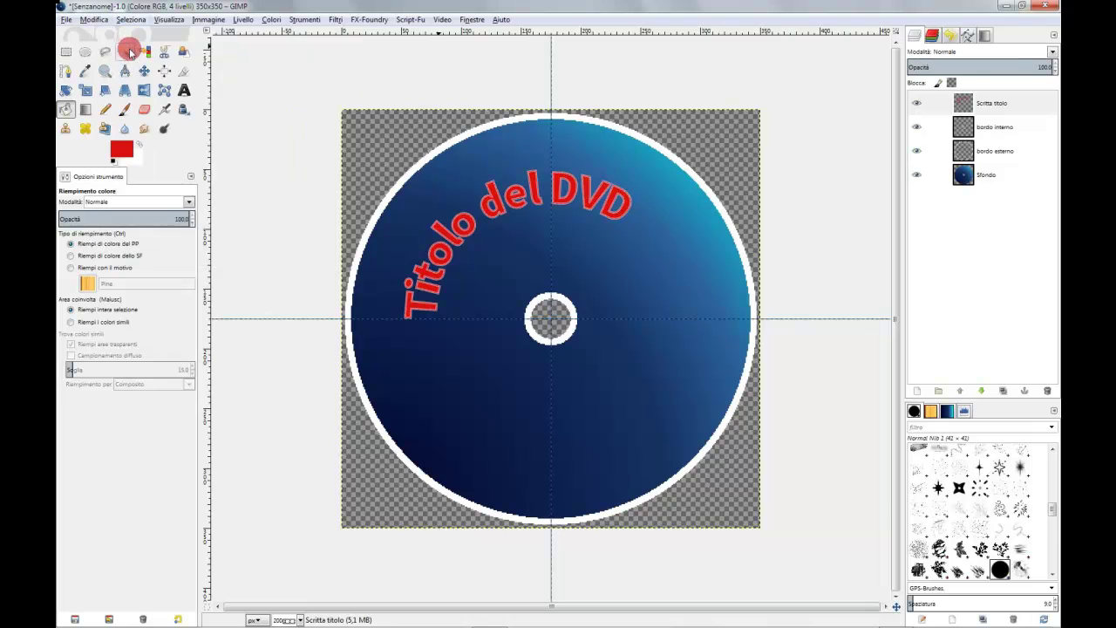
pyautogui.click(970, 36)
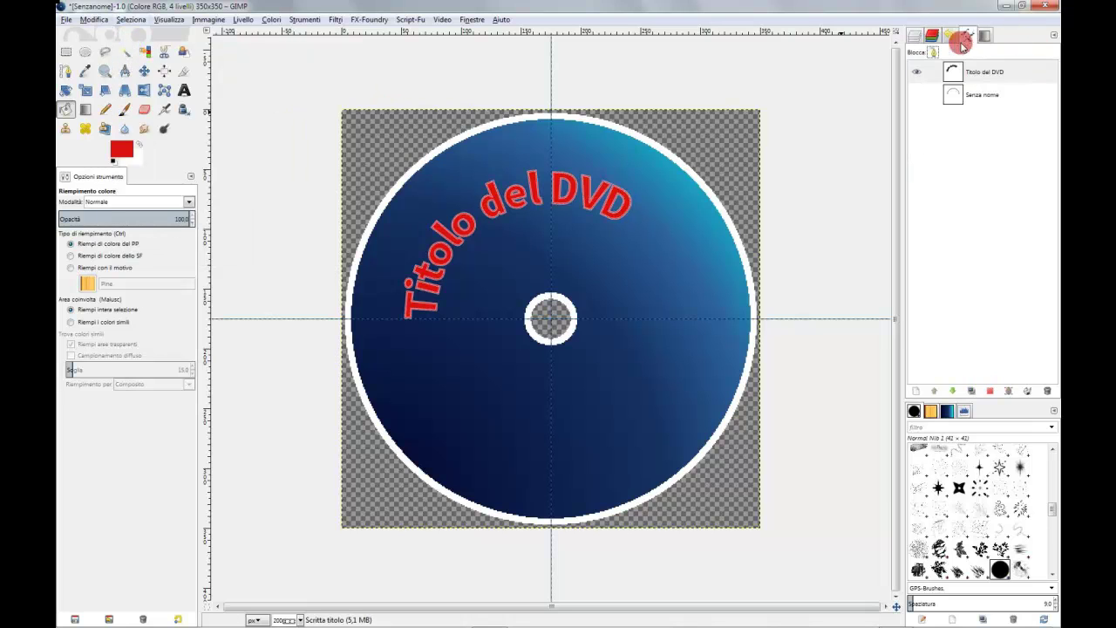
pyautogui.click(918, 71)
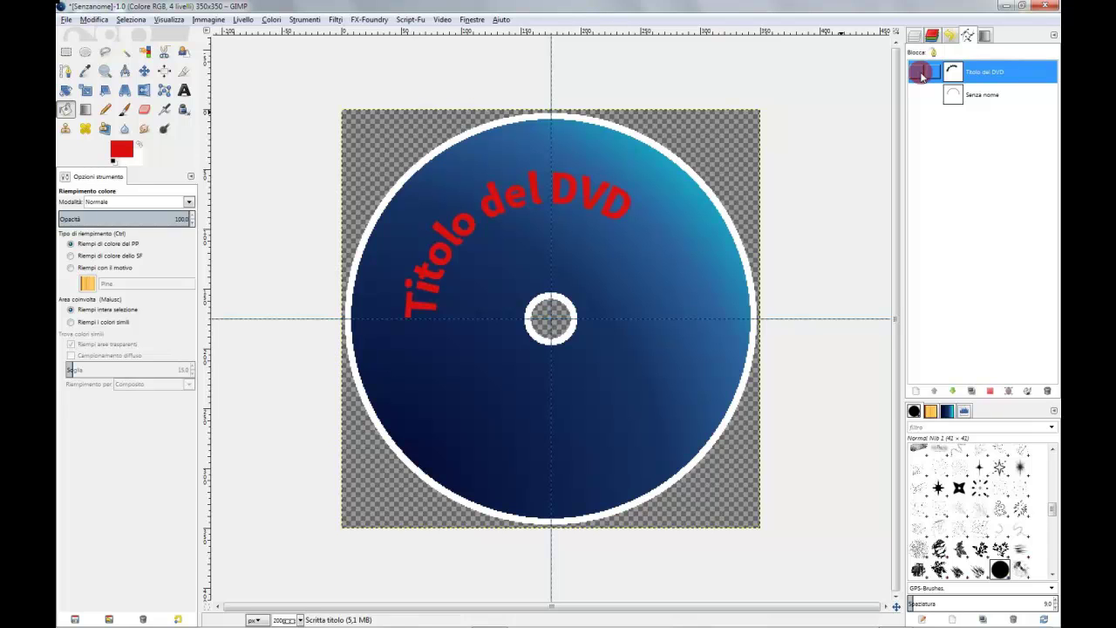
pyautogui.click(915, 35)
pyautogui.click(1003, 105)
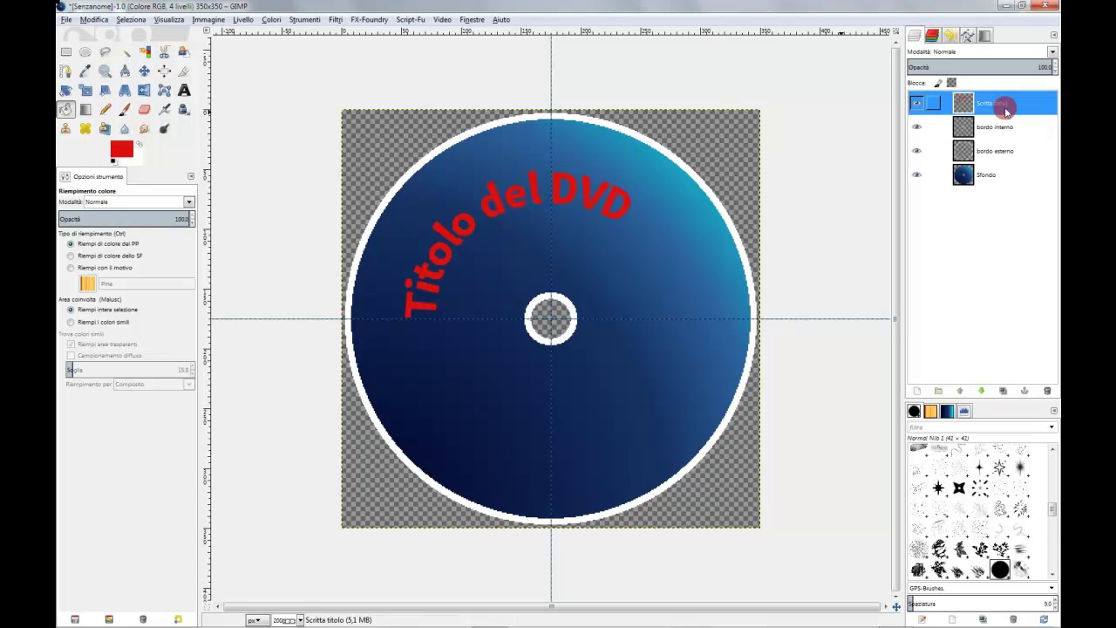
# Rotate the red title about 25° clockwise so it centres over the disc top
pyautogui.click(65, 90)
pyautogui.click(593, 200)
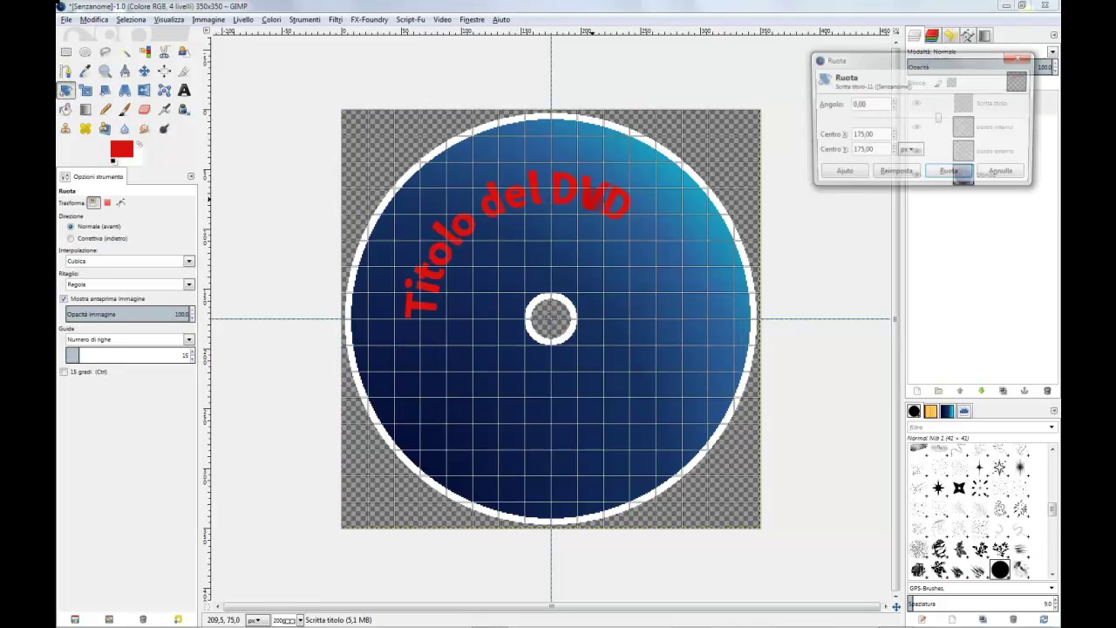
pyautogui.moveTo(767, 102); pyautogui.dragTo(820, 176)
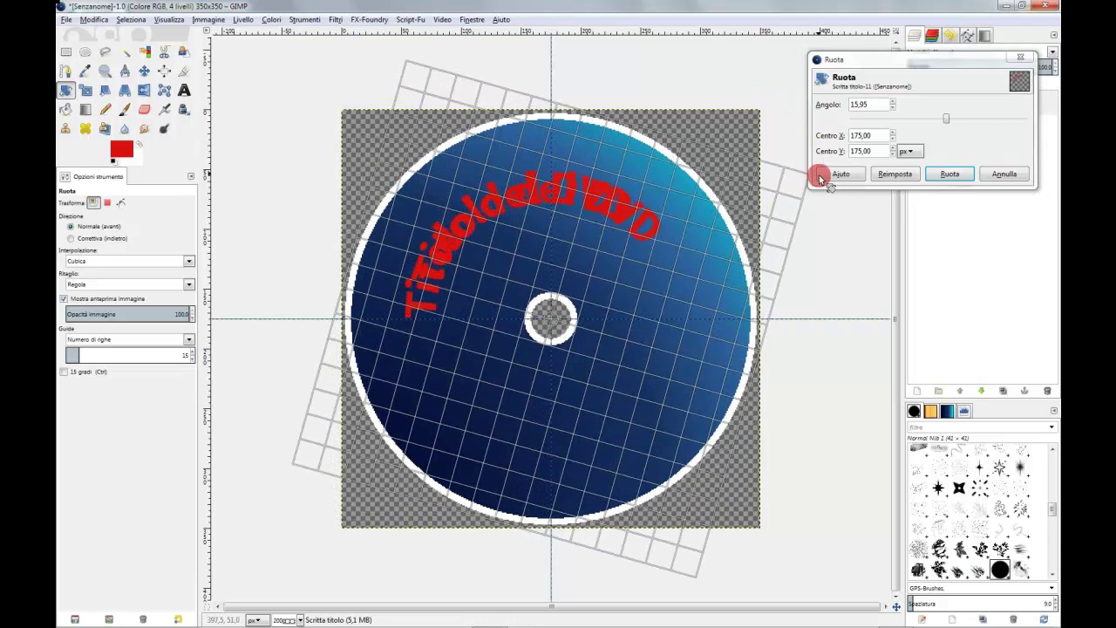
pyautogui.moveTo(818, 174); pyautogui.dragTo(829, 213)
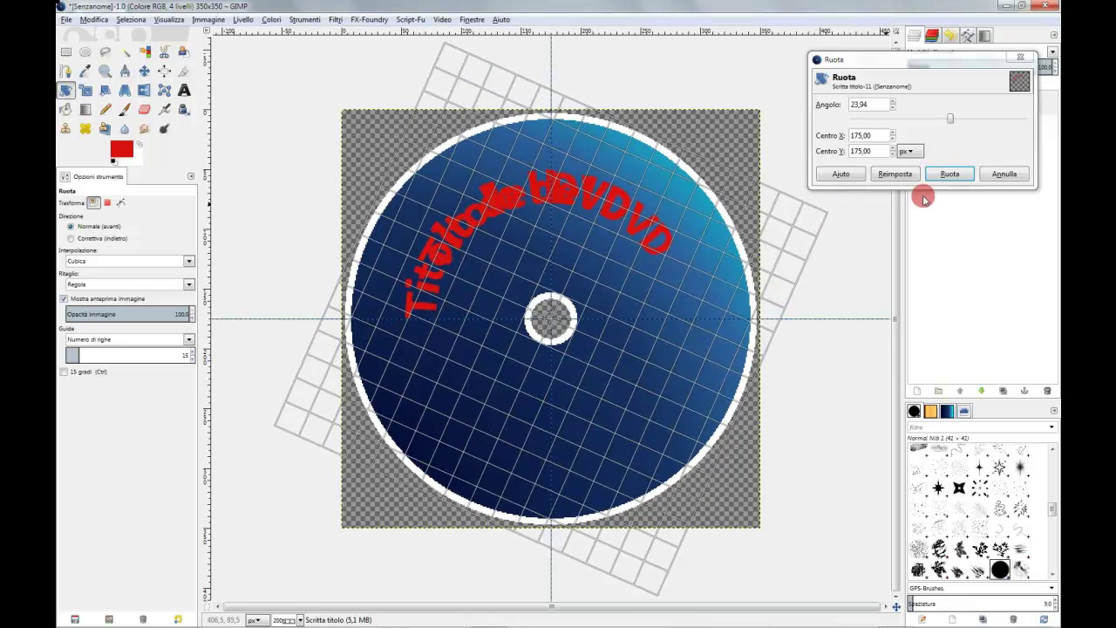
pyautogui.click(959, 174)
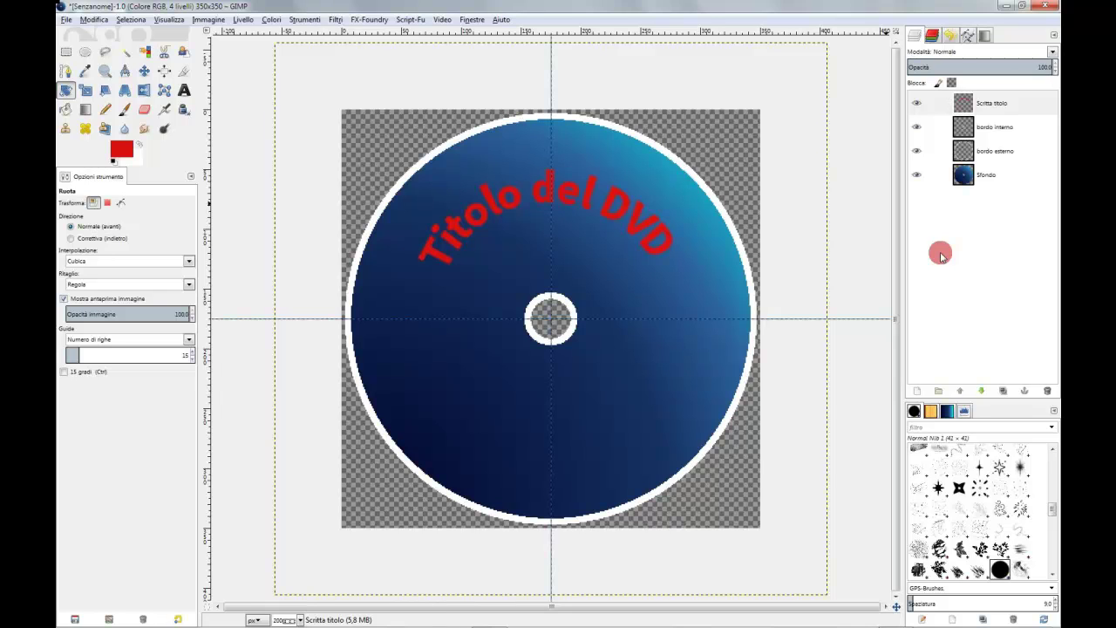
# Draw a second path on the horizontal guide, bent down into an even U-shaped arc
pyautogui.click(67, 71)
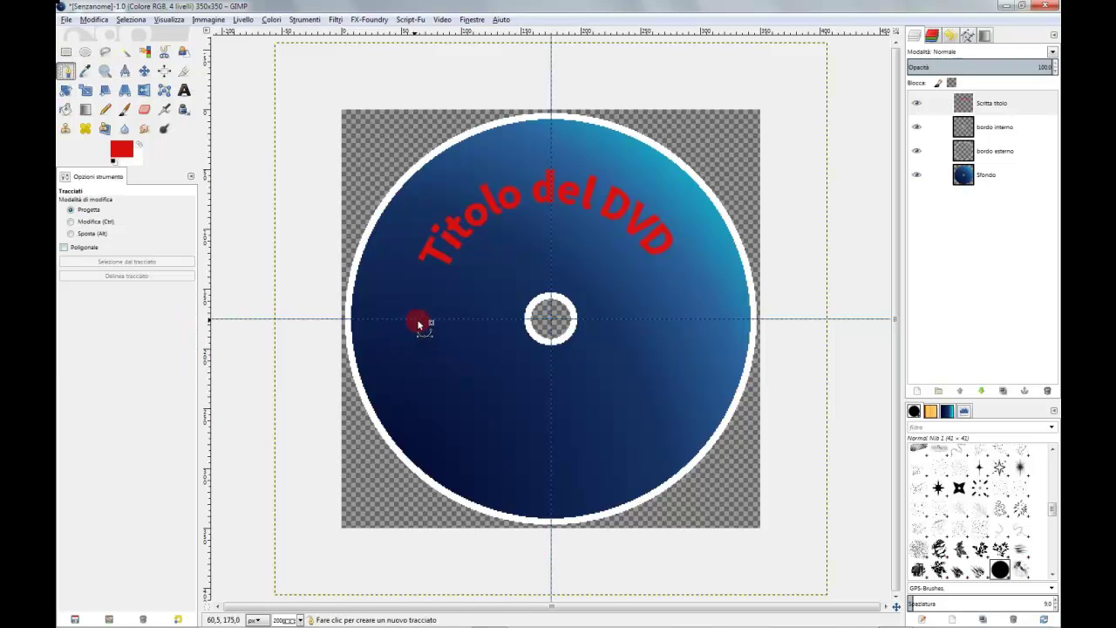
pyautogui.click(418, 319)
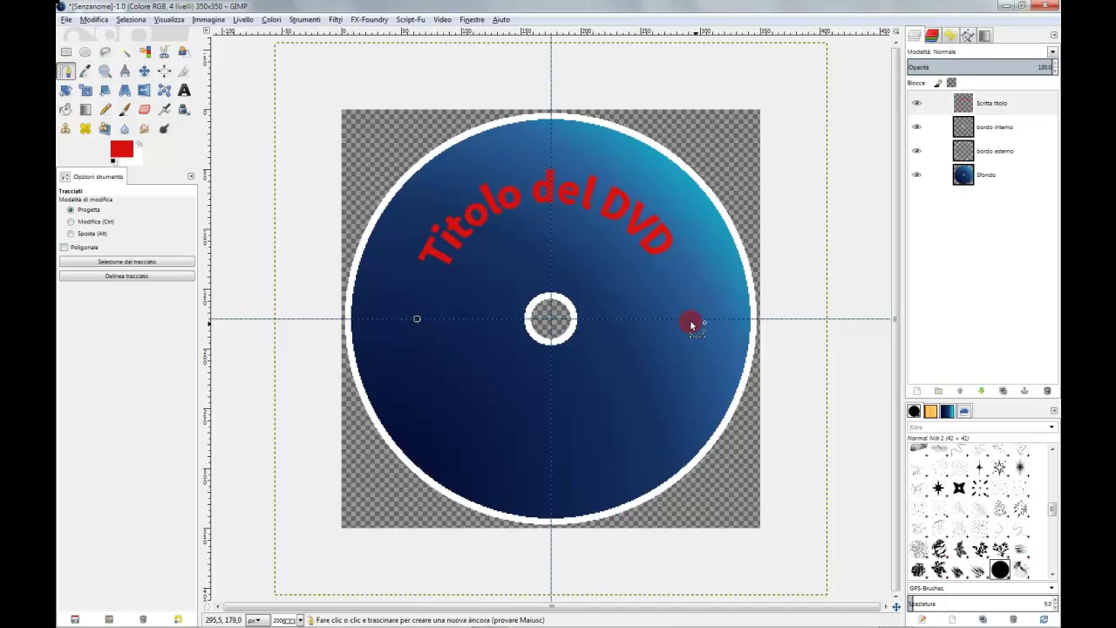
pyautogui.click(680, 319)
pyautogui.click(549, 320)
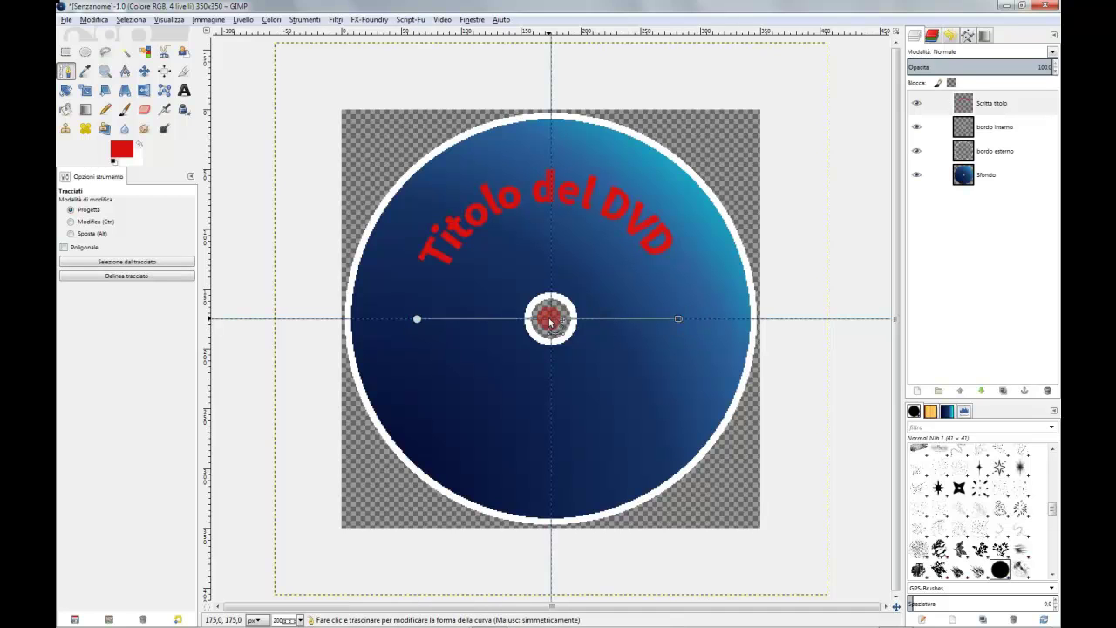
pyautogui.moveTo(551, 321); pyautogui.dragTo(551, 456)
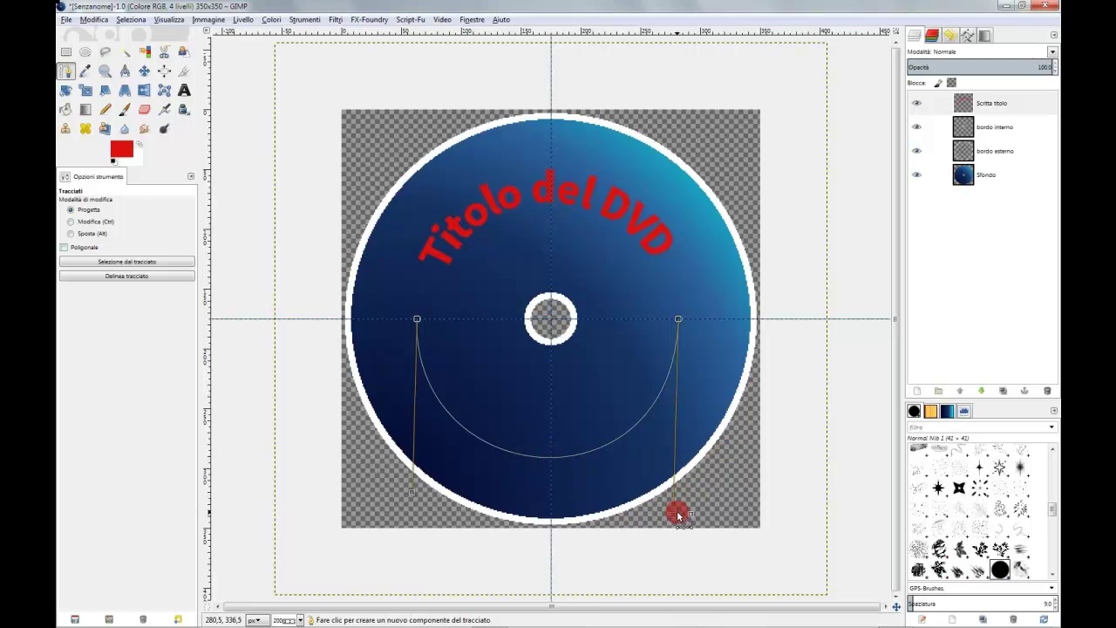
pyautogui.moveTo(676, 515); pyautogui.dragTo(680, 515)
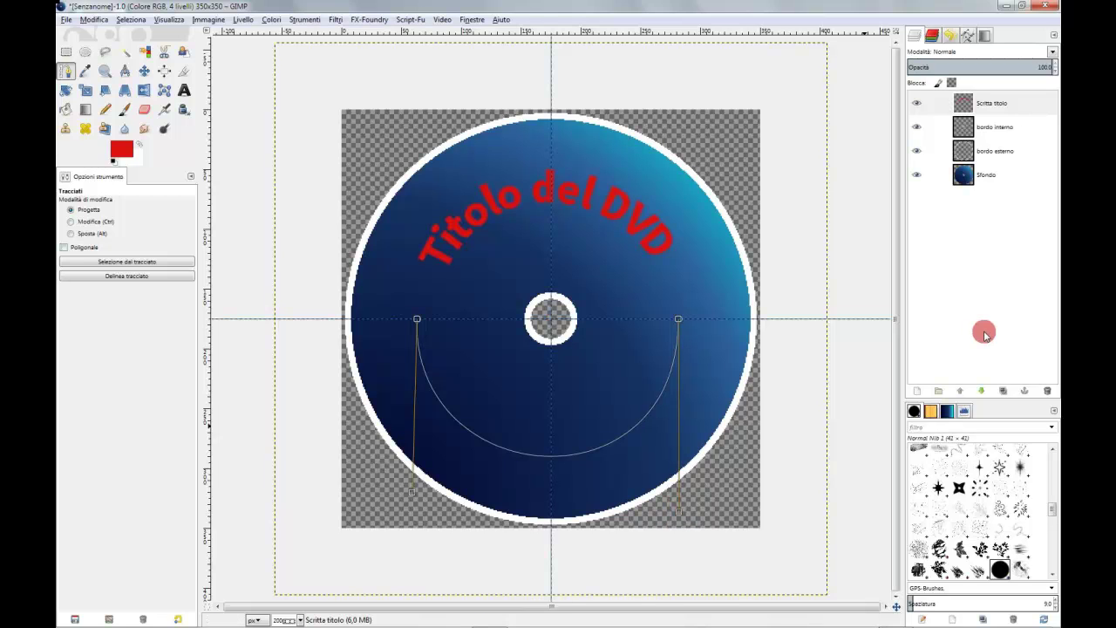
# Type 'Data e Autore DVD' in black text below the centre hole, removing 'del'
pyautogui.click(183, 90)
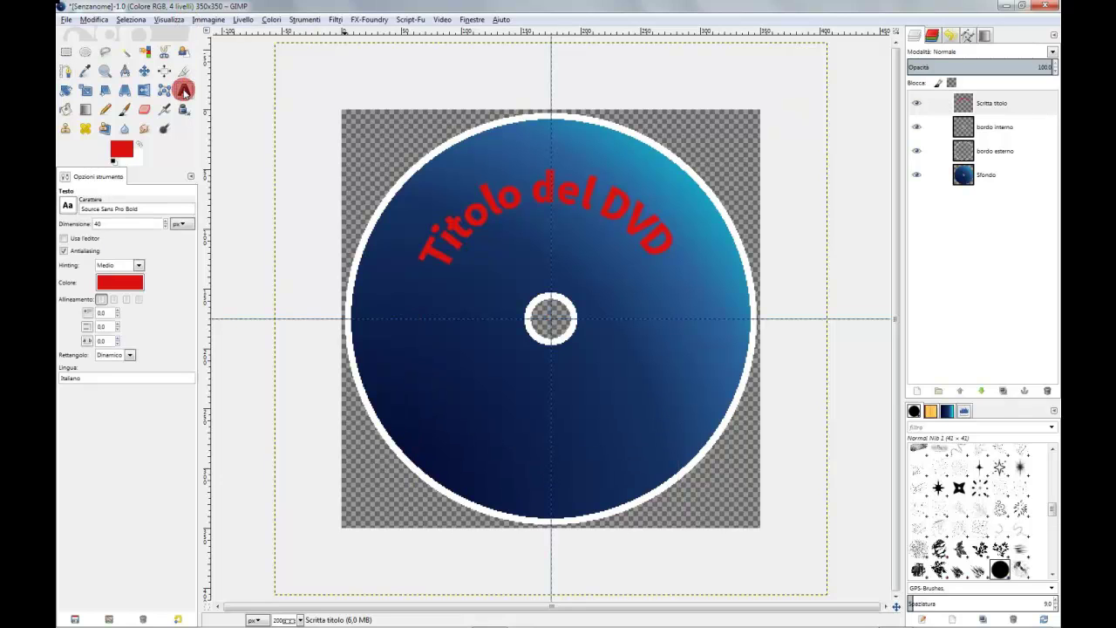
pyautogui.click(105, 160)
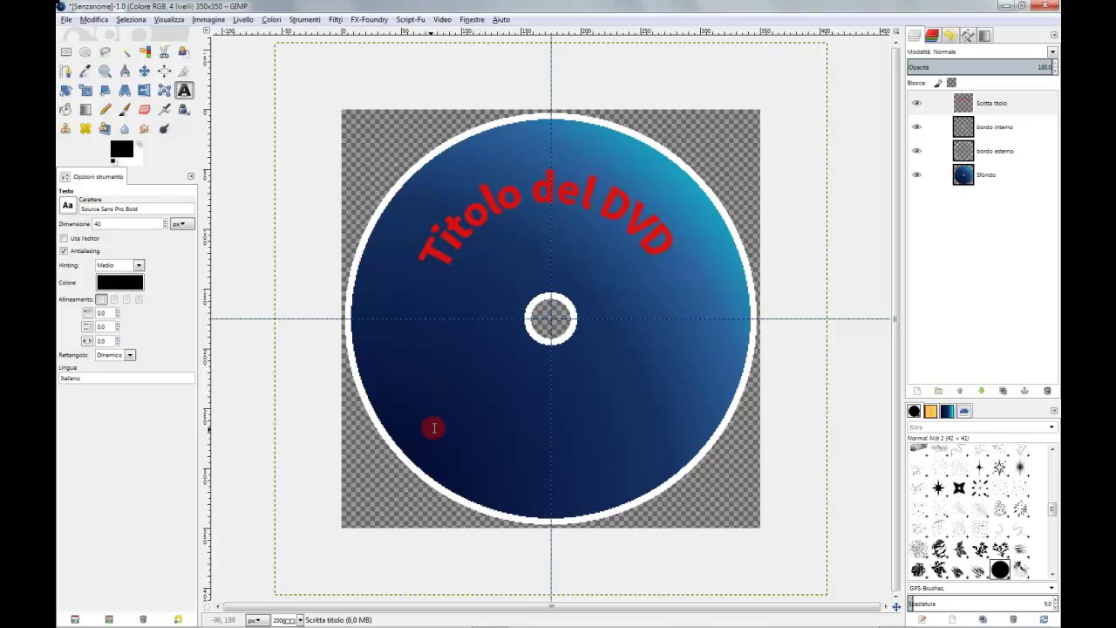
pyautogui.click(404, 379)
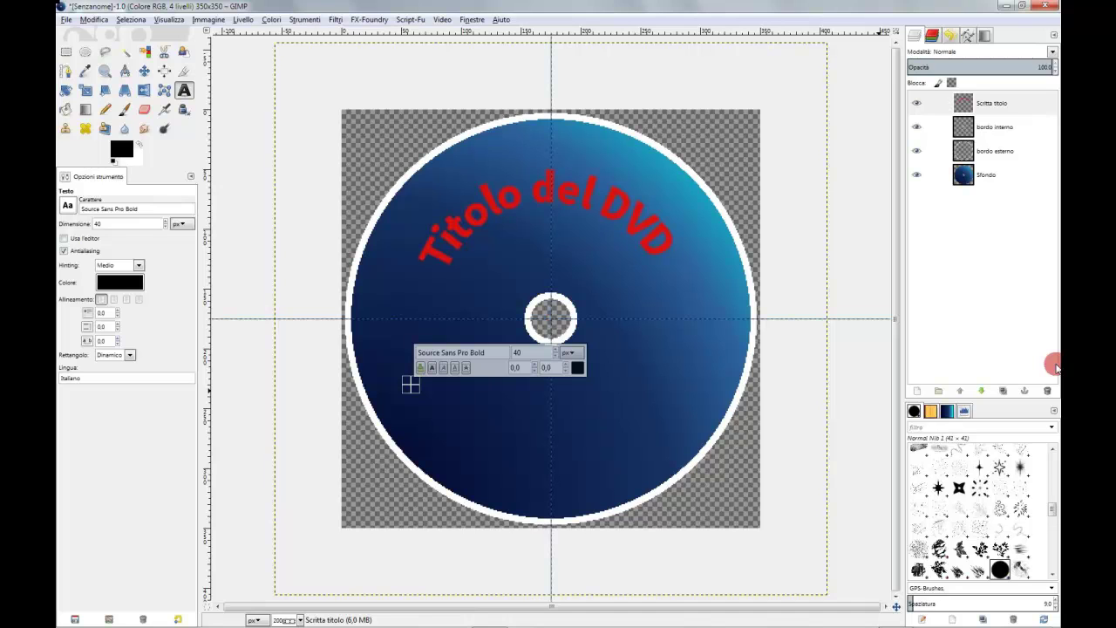
pyautogui.write('D')
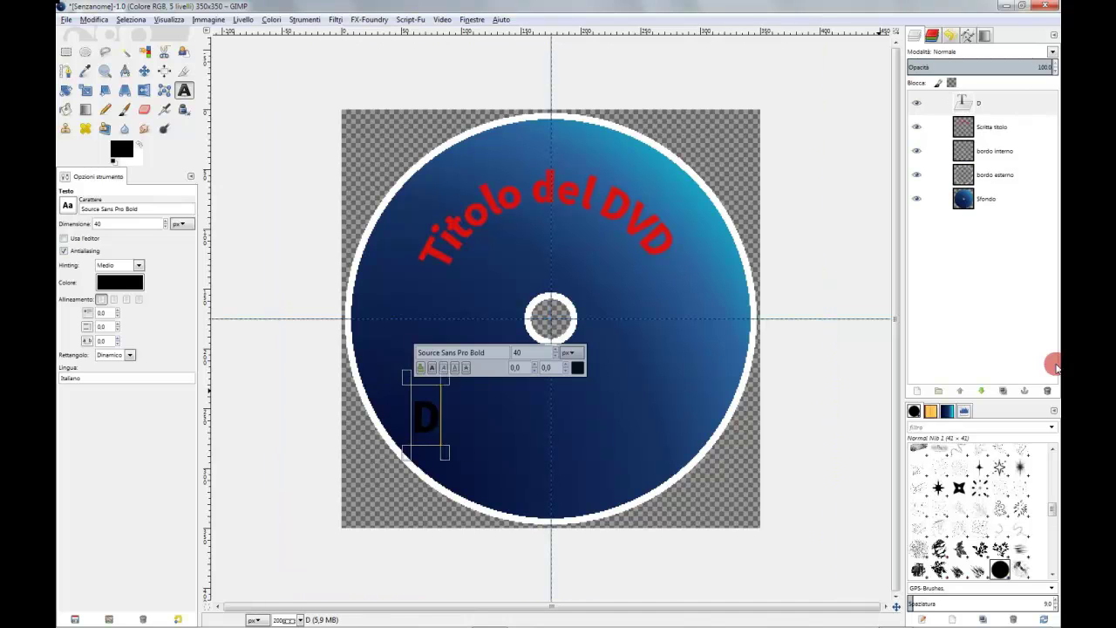
pyautogui.write('ata e A')
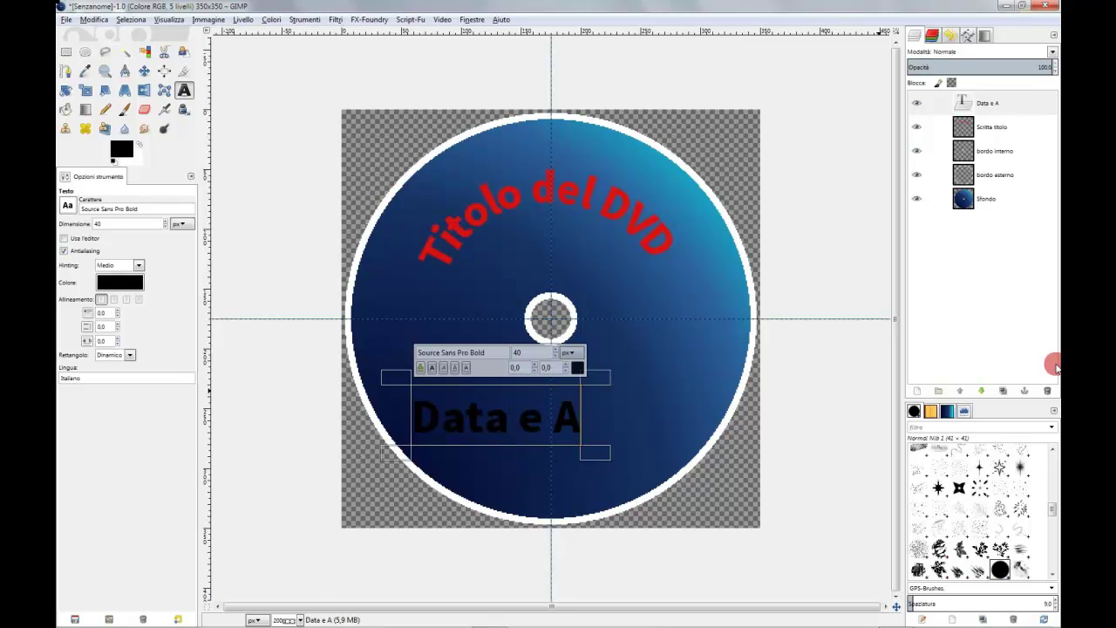
pyautogui.write('utore')
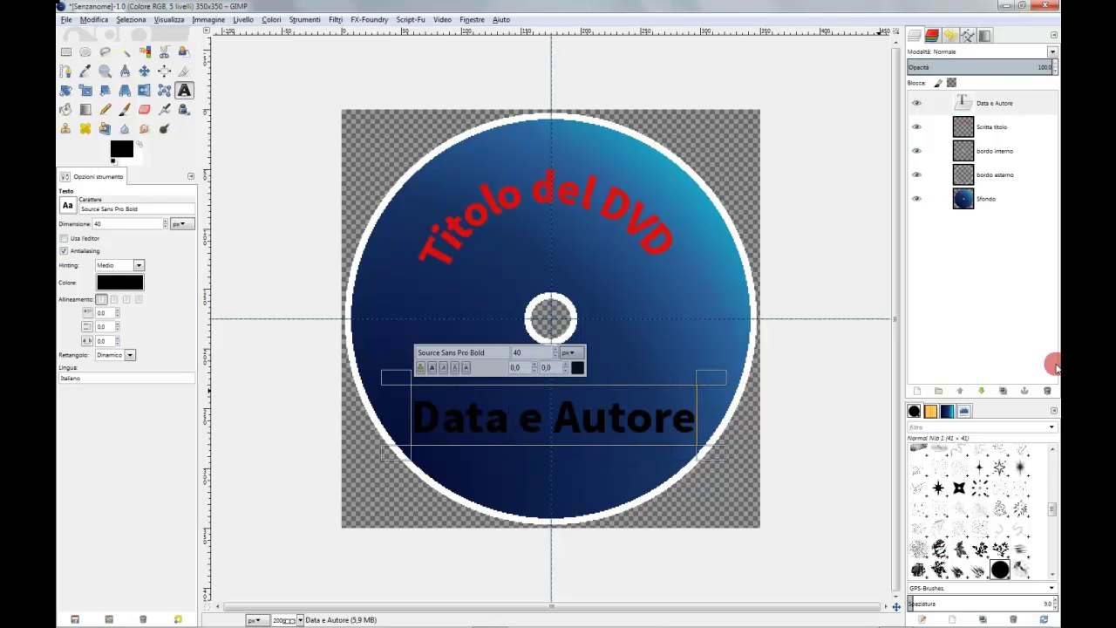
pyautogui.write(' del')
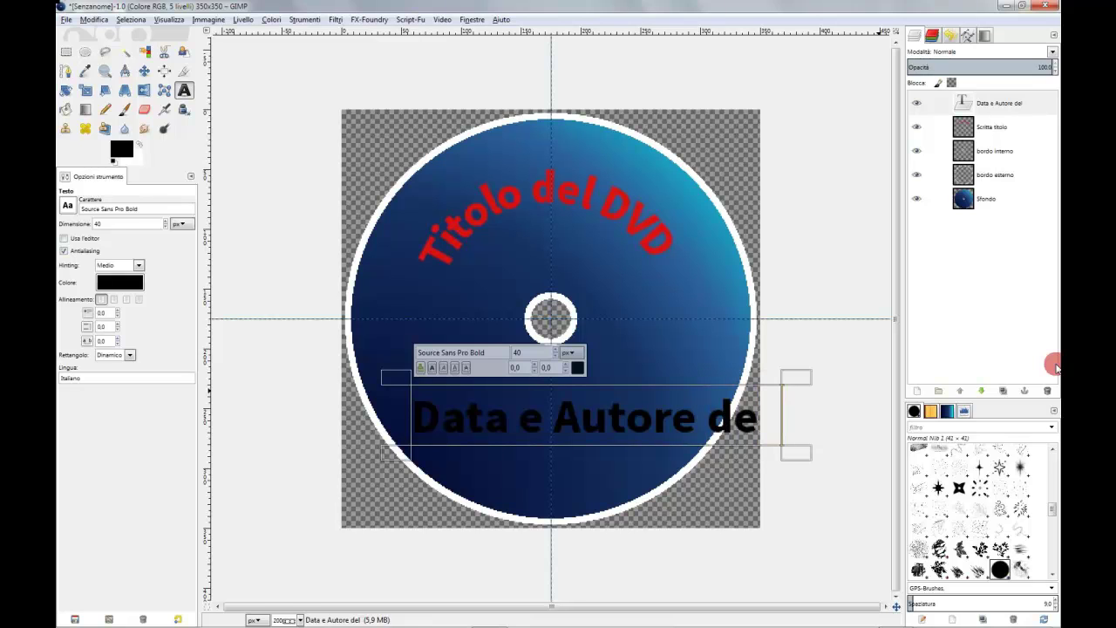
pyautogui.write(' DVD')
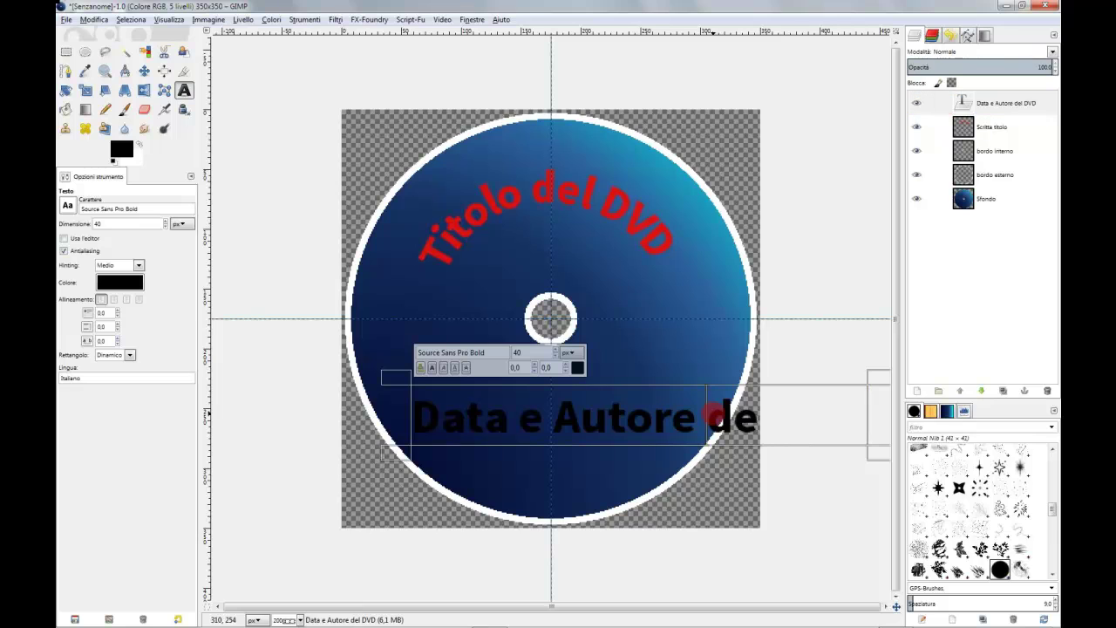
pyautogui.press('Delete')
pyautogui.press('Delete')
pyautogui.press('Delete')
pyautogui.press('Delete')
pyautogui.press('Delete')
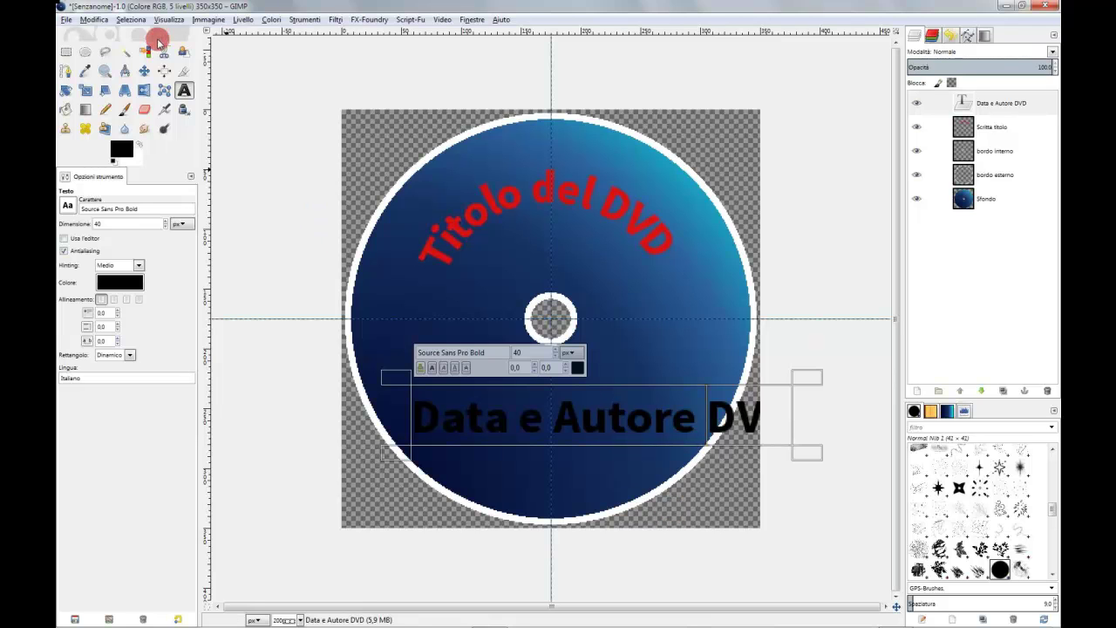
# Move the author text up and left, then flow it along the lower curved path
pyautogui.click(144, 70)
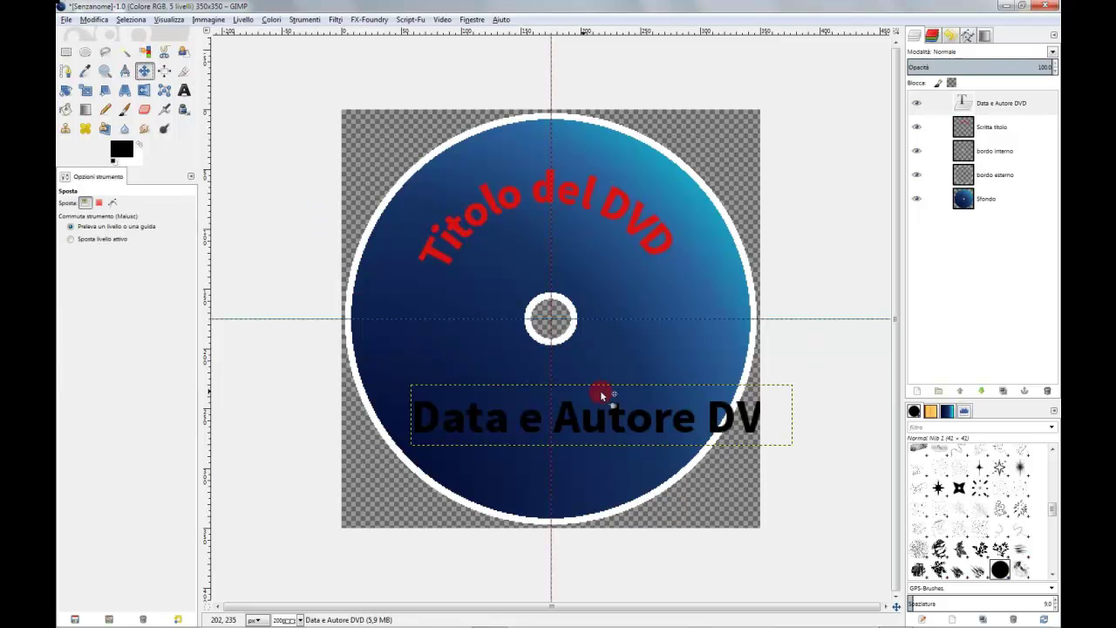
pyautogui.moveTo(599, 423); pyautogui.dragTo(552, 392)
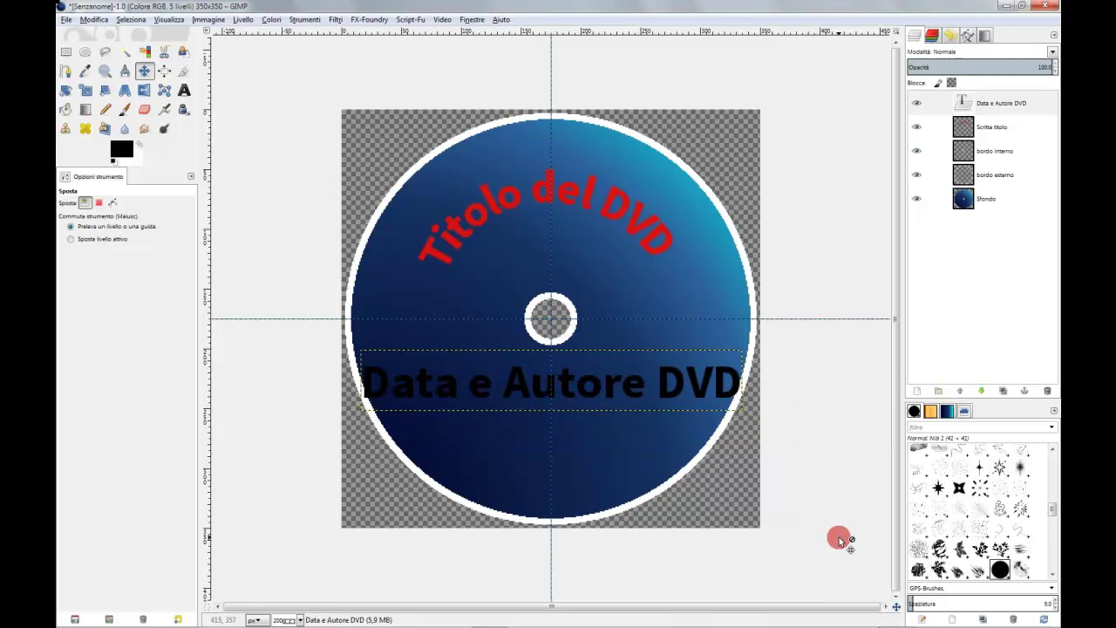
pyautogui.rightClick(1043, 102)
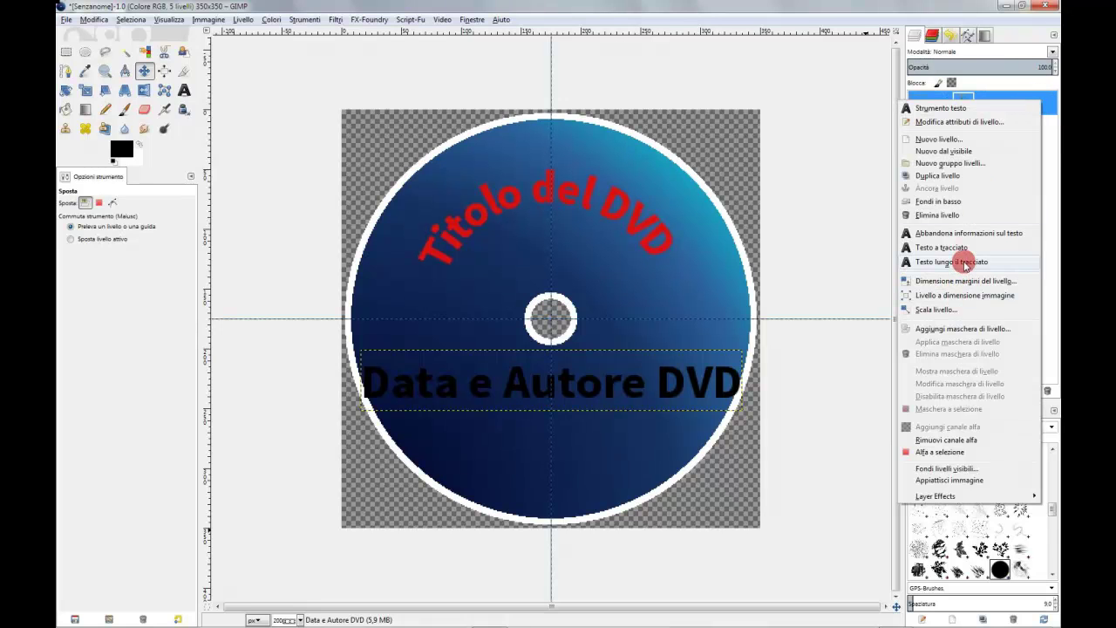
pyautogui.click(964, 264)
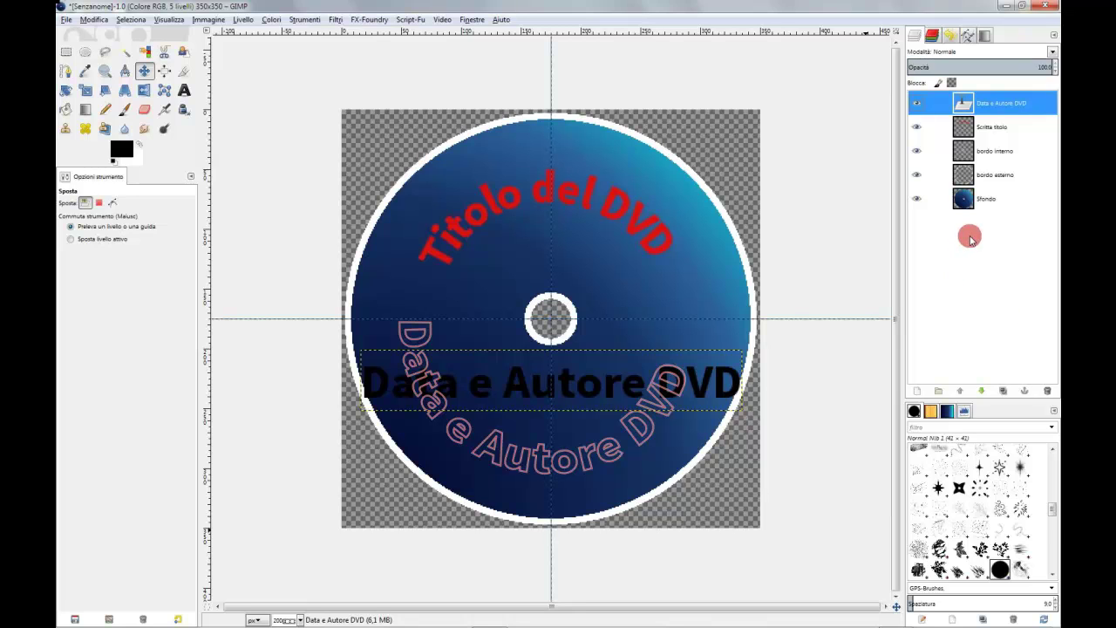
# Delete the flat author text layer and convert the 'Data e Autore DVD' path into a selection
pyautogui.click(1047, 390)
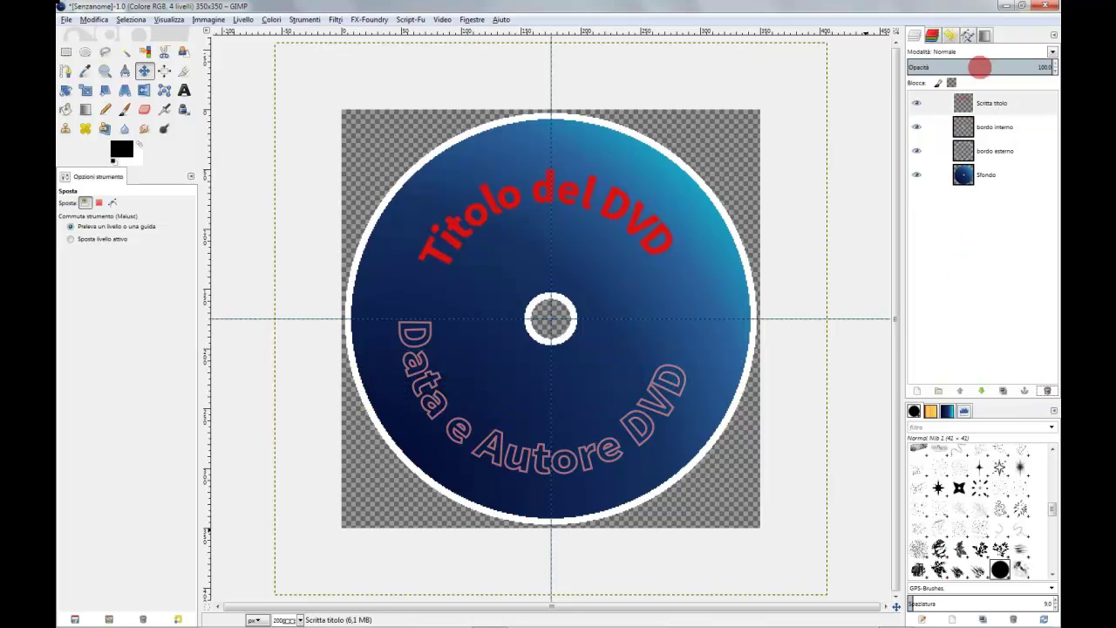
pyautogui.click(967, 34)
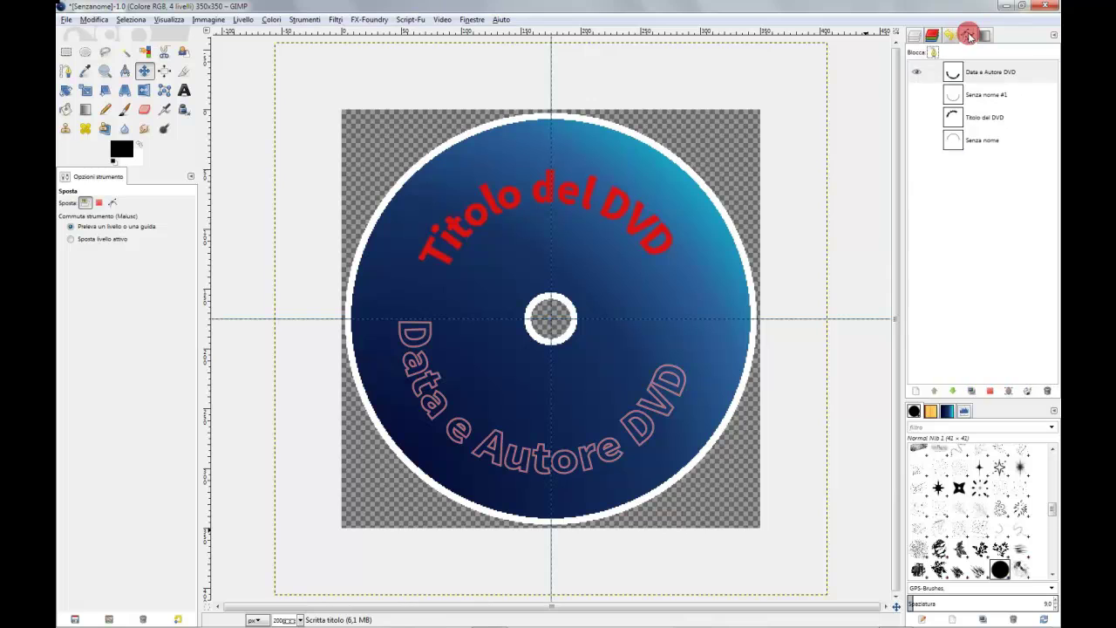
pyautogui.rightClick(1033, 77)
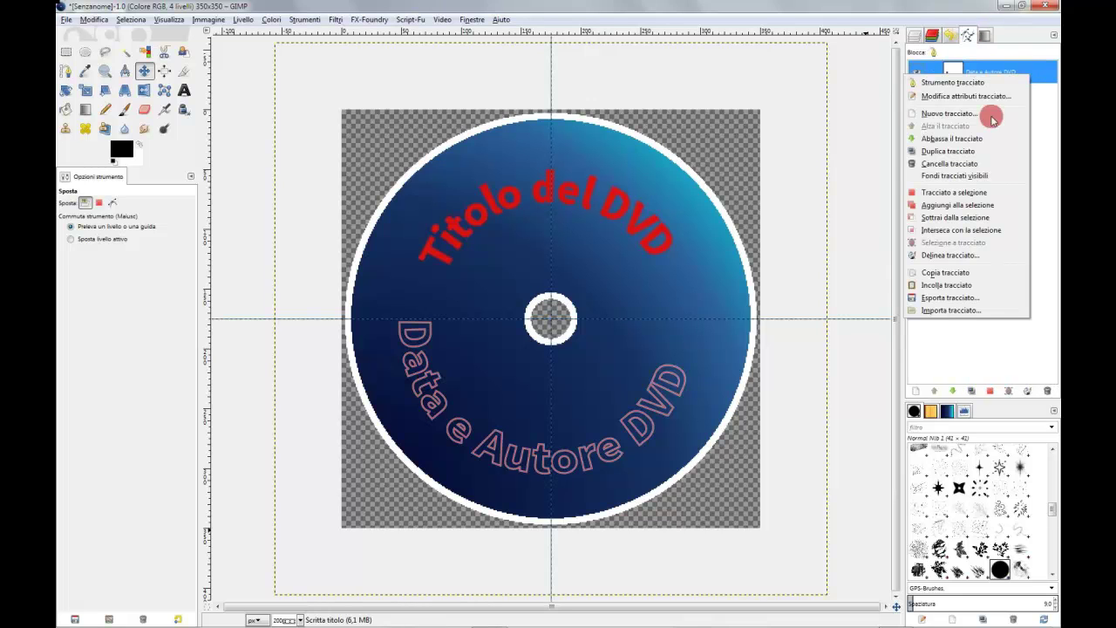
pyautogui.click(959, 192)
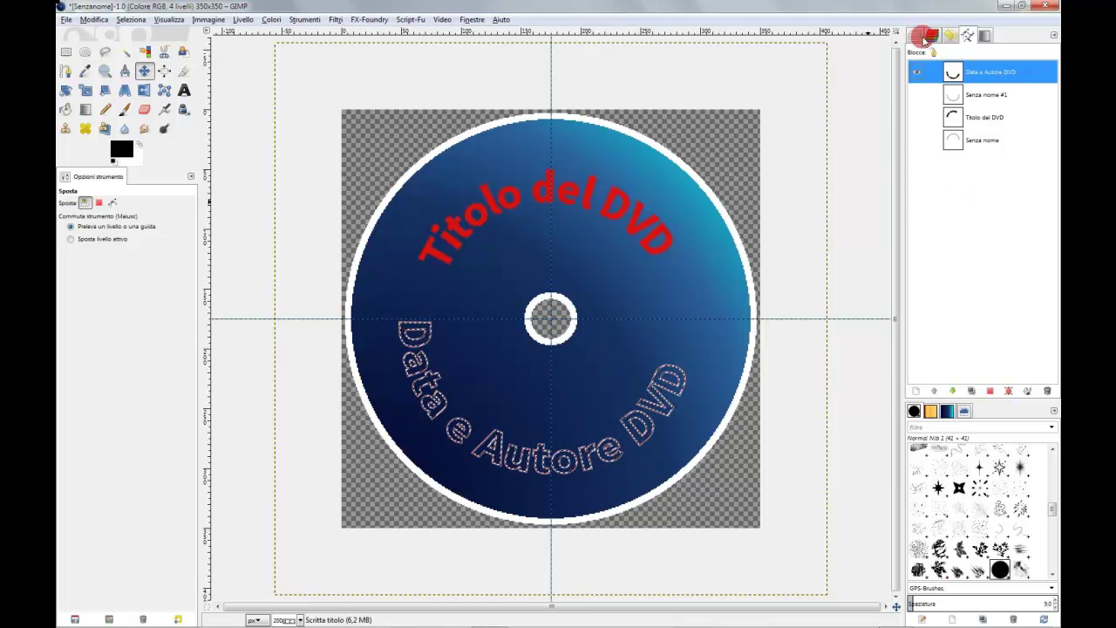
pyautogui.click(918, 36)
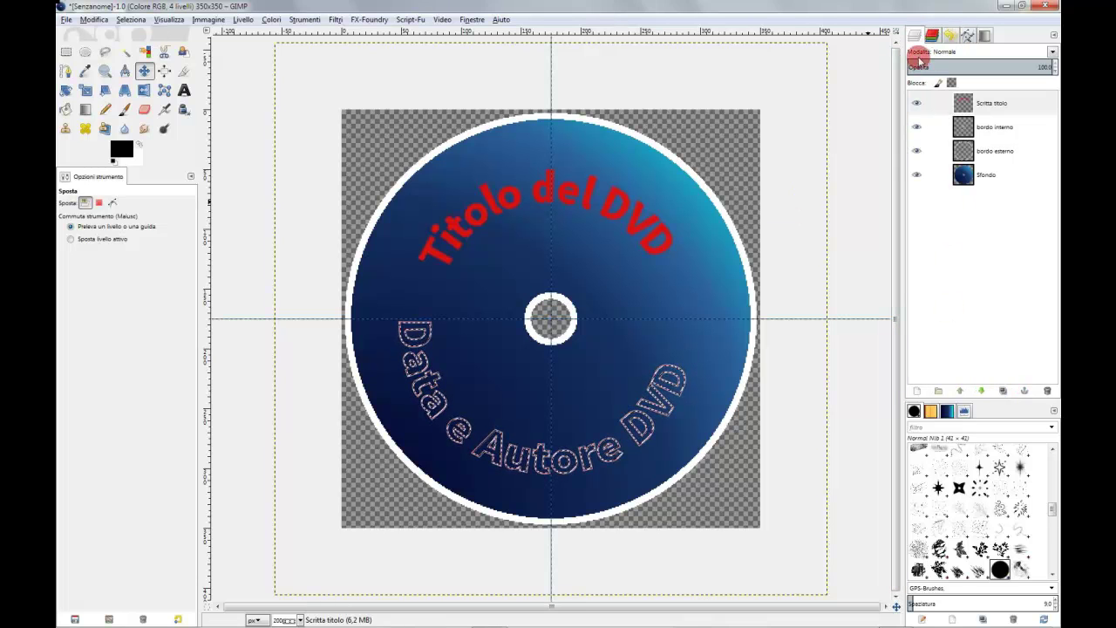
# Add a new empty layer named 'Scritta autre' at the top of the stack
pyautogui.click(917, 392)
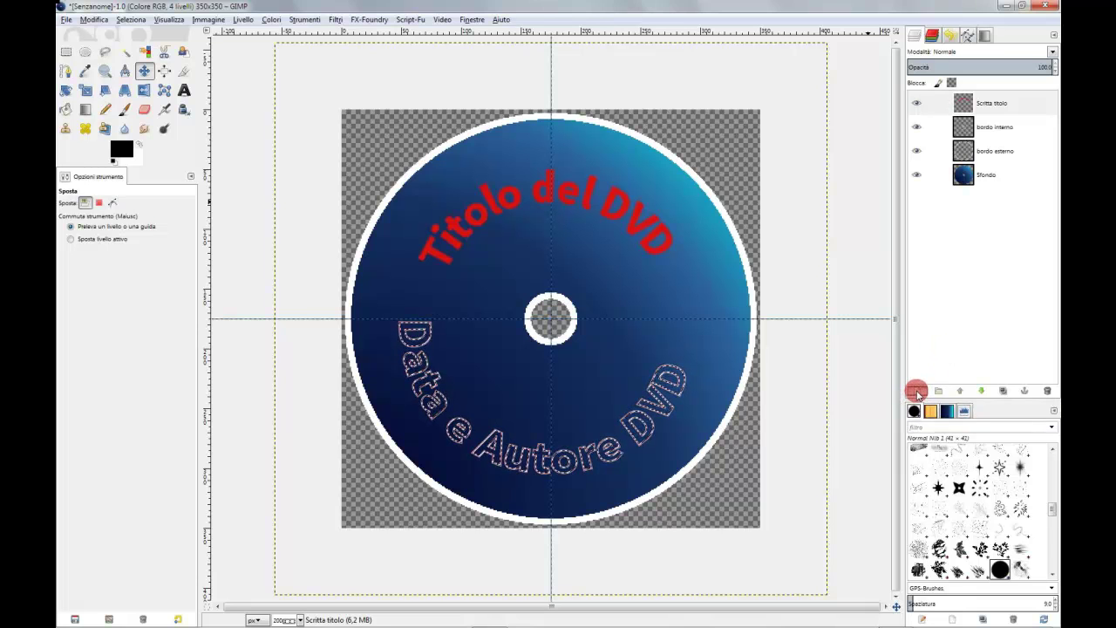
pyautogui.click(200, 70)
pyautogui.write('Scritta autre')
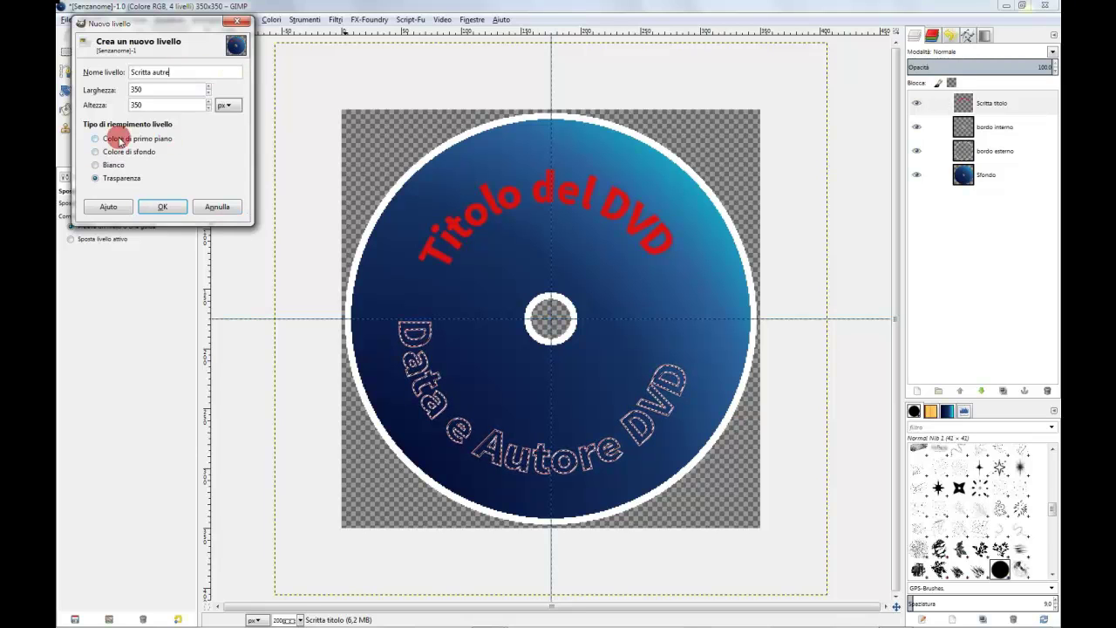
pyautogui.click(165, 208)
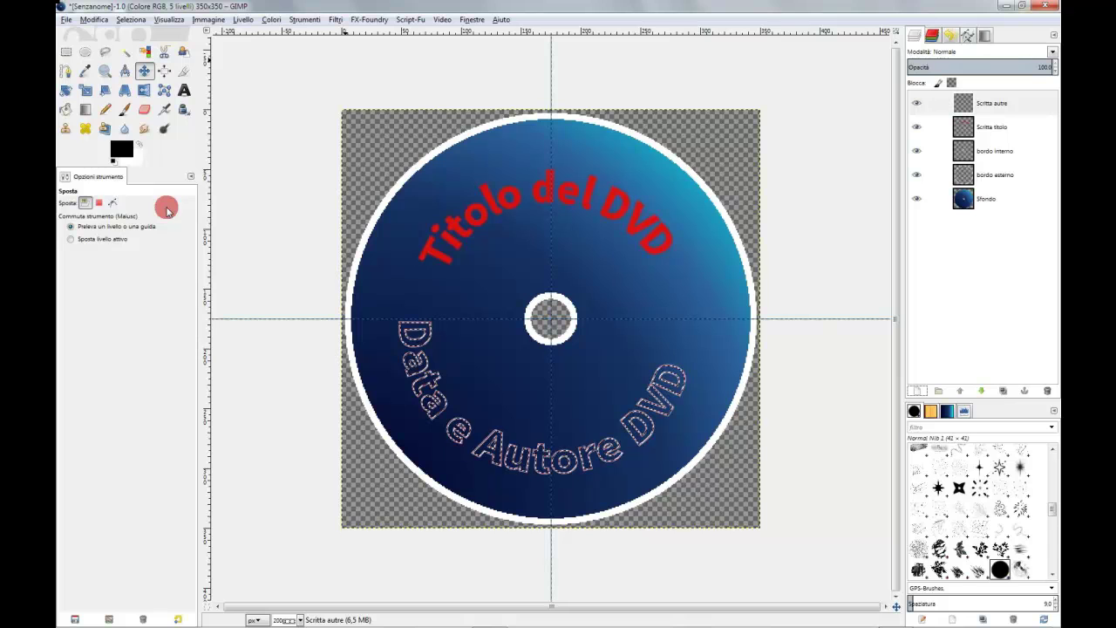
# Set the foreground colour to red dc1111 from the colour history
pyautogui.click(119, 149)
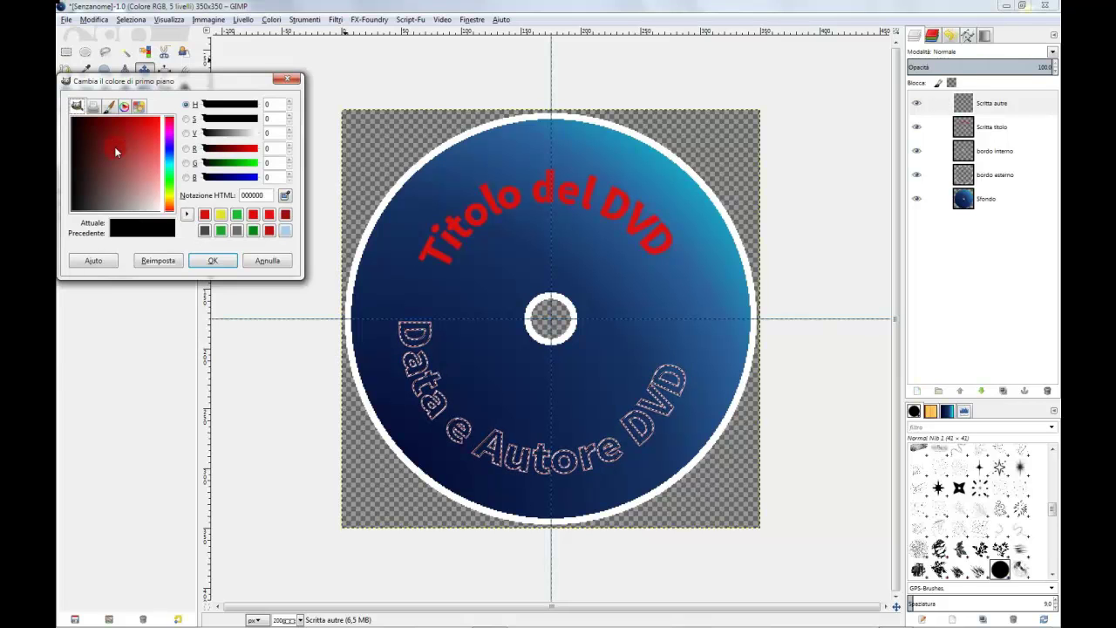
pyautogui.click(204, 215)
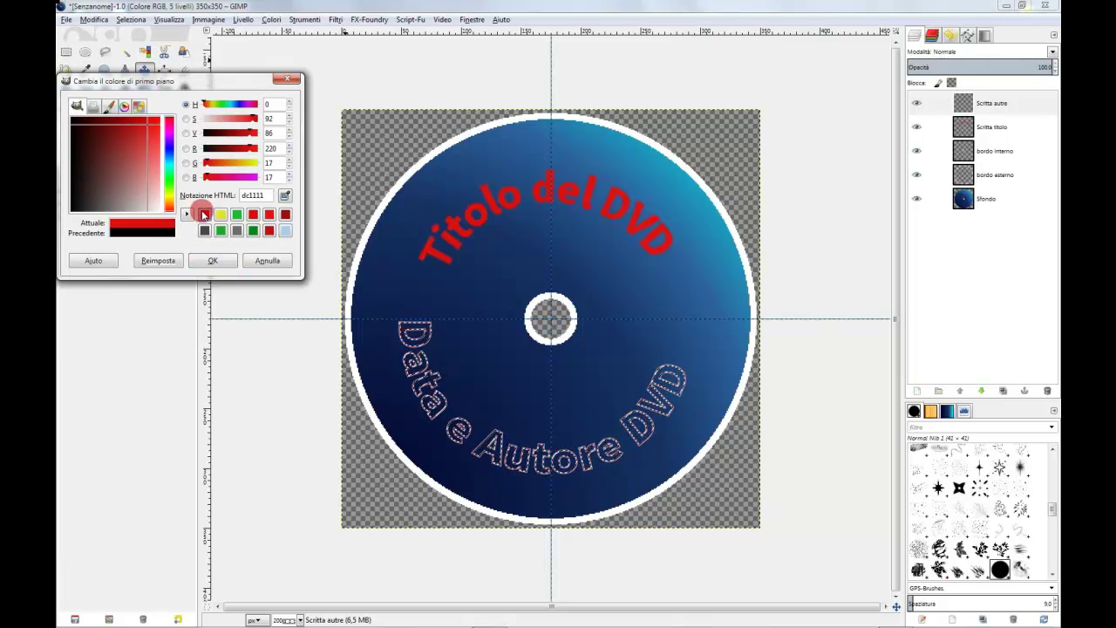
pyautogui.click(211, 261)
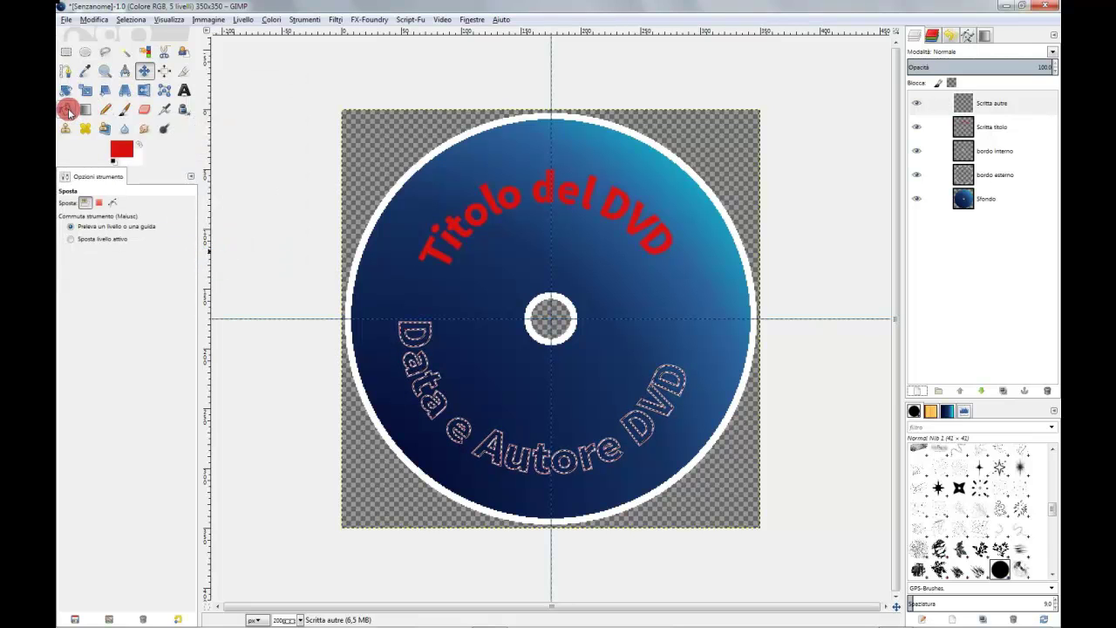
# Bucket-fill the curved author text selection with red, then clear the selection
pyautogui.click(69, 110)
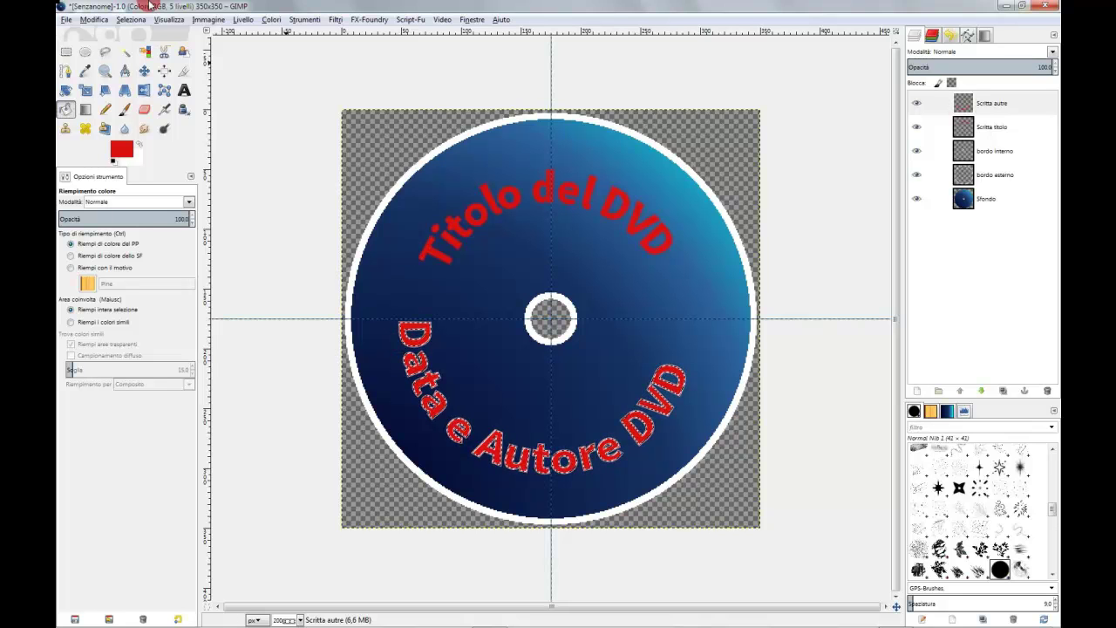
pyautogui.click(129, 20)
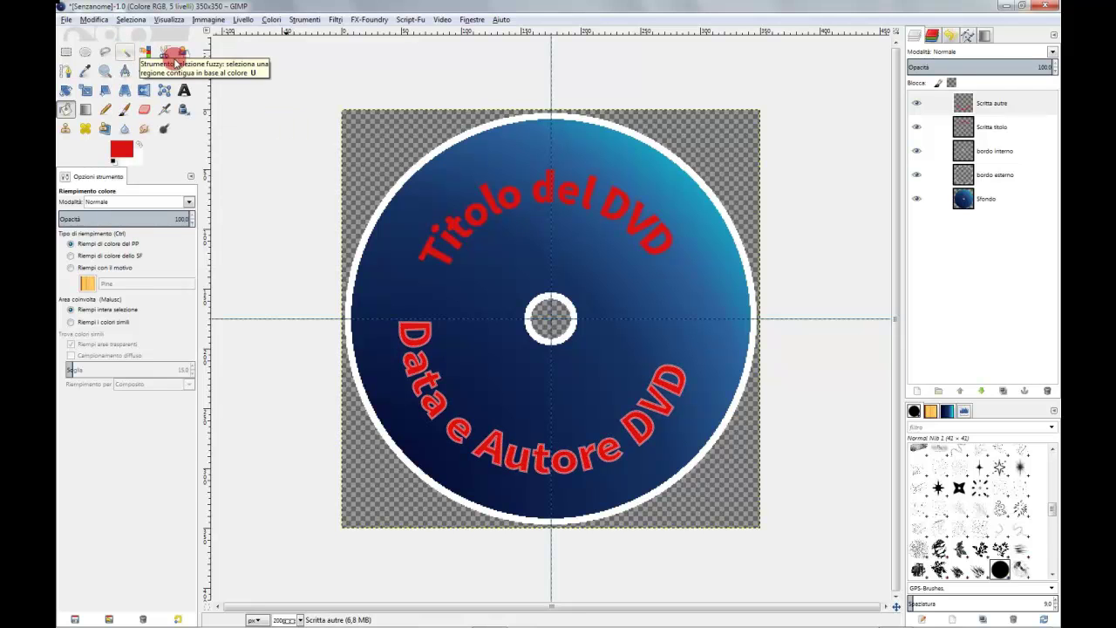
pyautogui.click(967, 35)
pyautogui.click(915, 75)
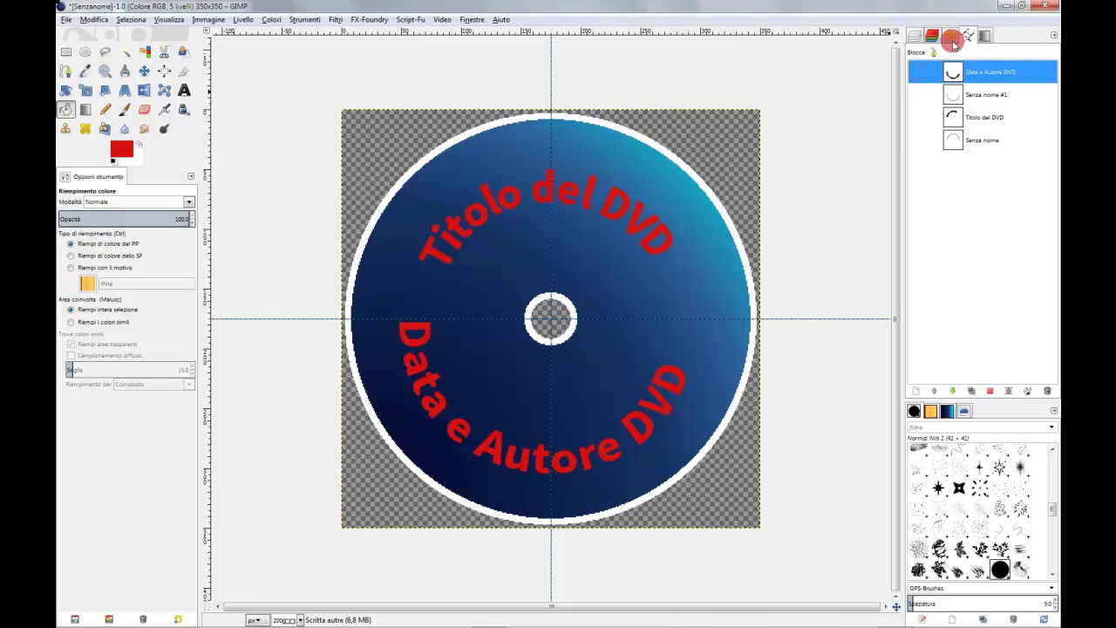
pyautogui.click(915, 35)
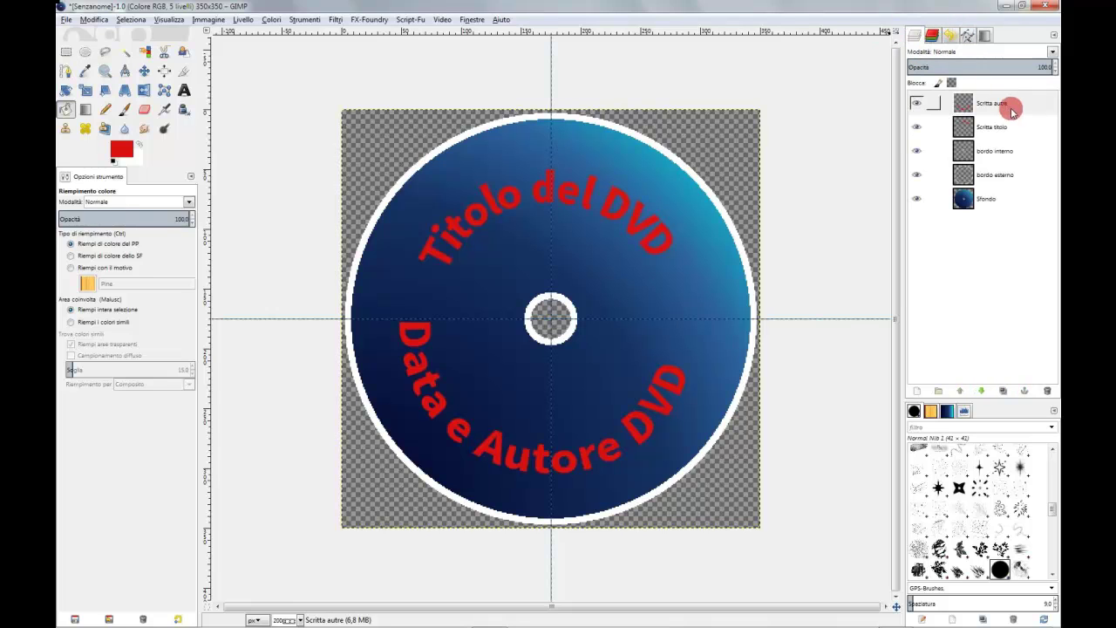
# Rotate the Scritta autre layer about -11.9° so the author text is centred beneath the hole
pyautogui.click(1007, 103)
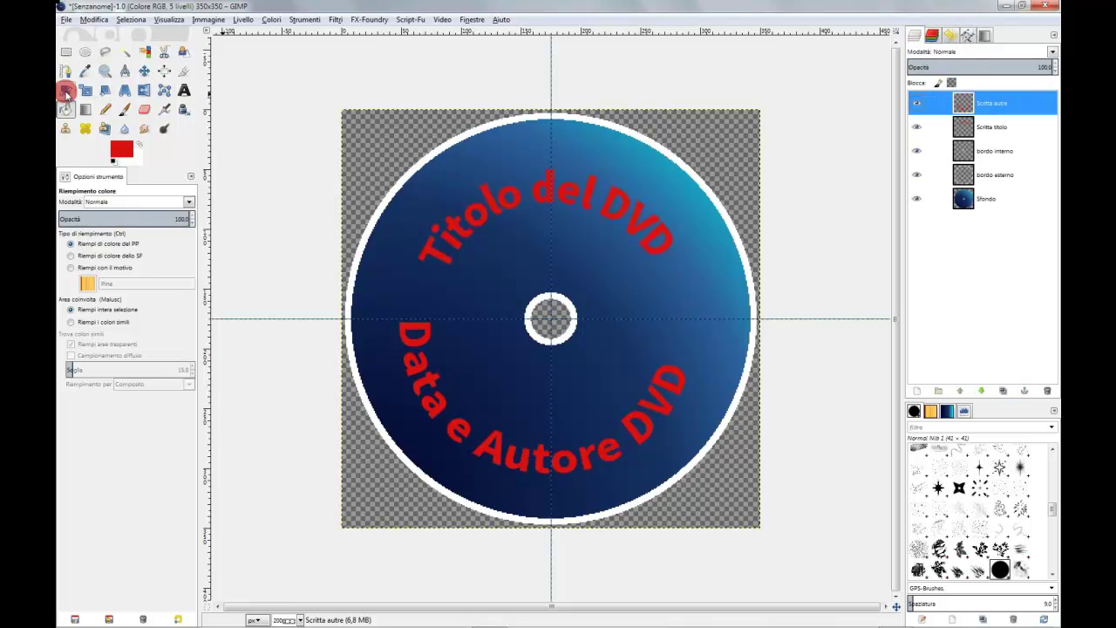
pyautogui.click(66, 90)
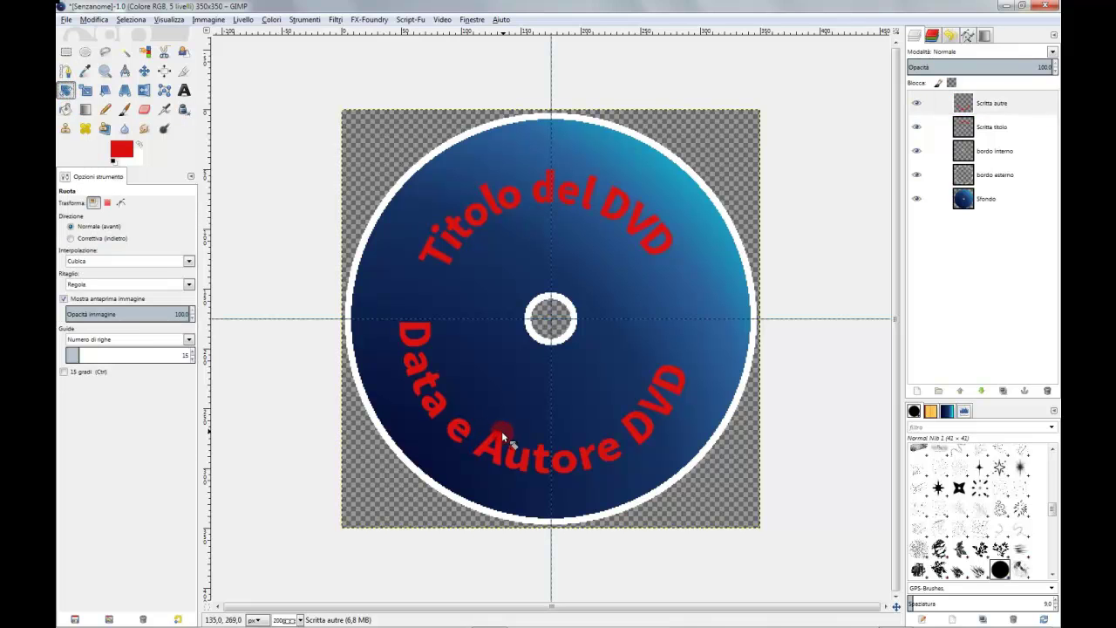
pyautogui.click(502, 430)
pyautogui.moveTo(773, 114); pyautogui.dragTo(743, 49)
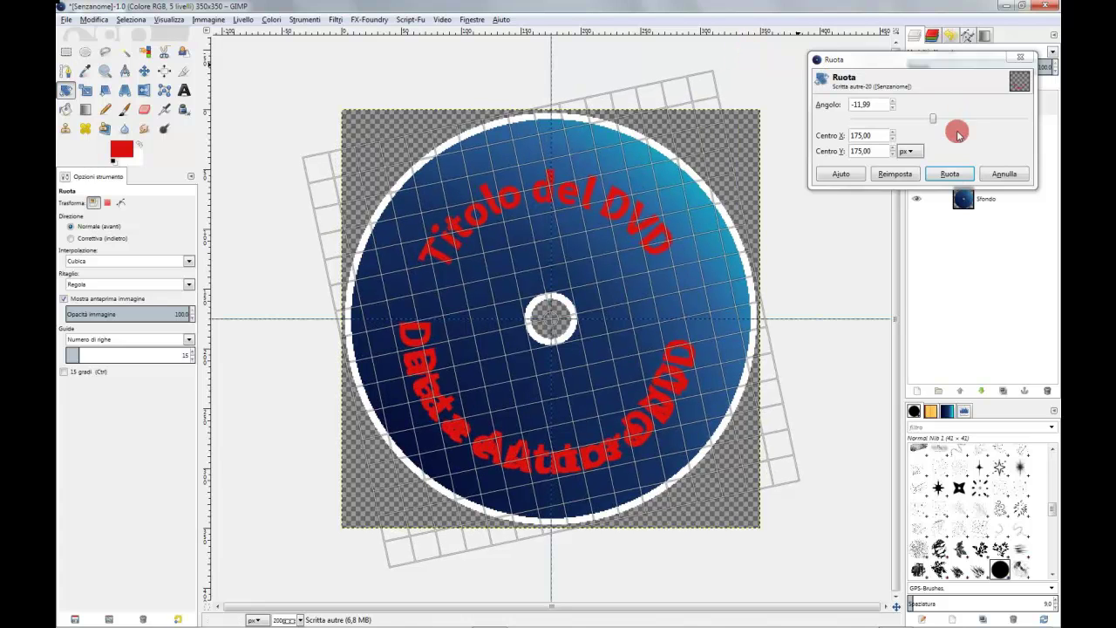
pyautogui.click(949, 173)
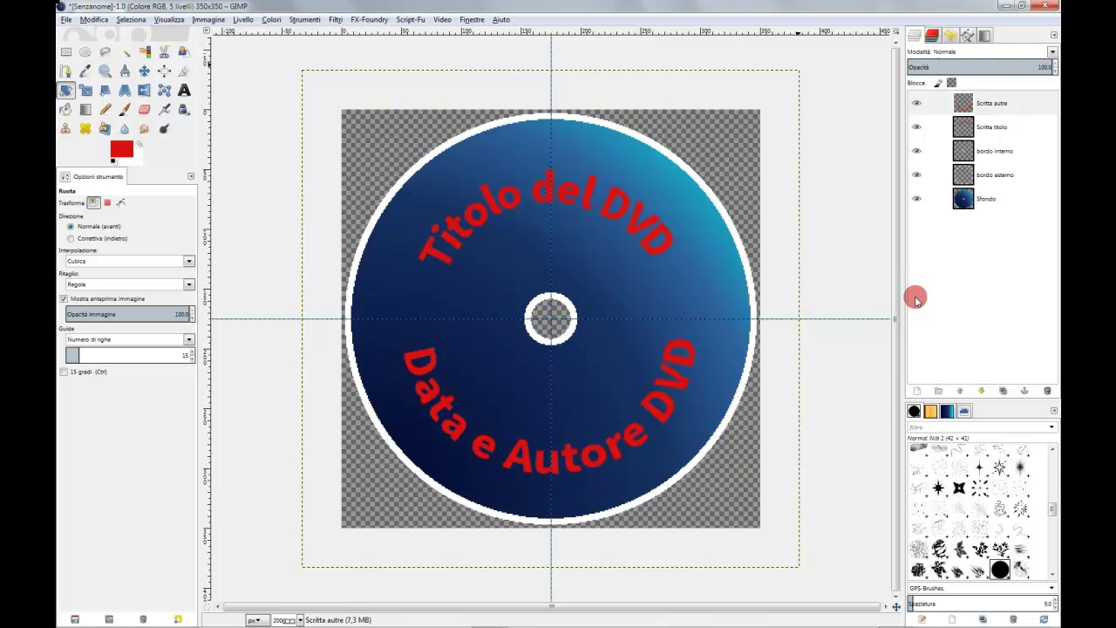
pyautogui.click(1029, 124)
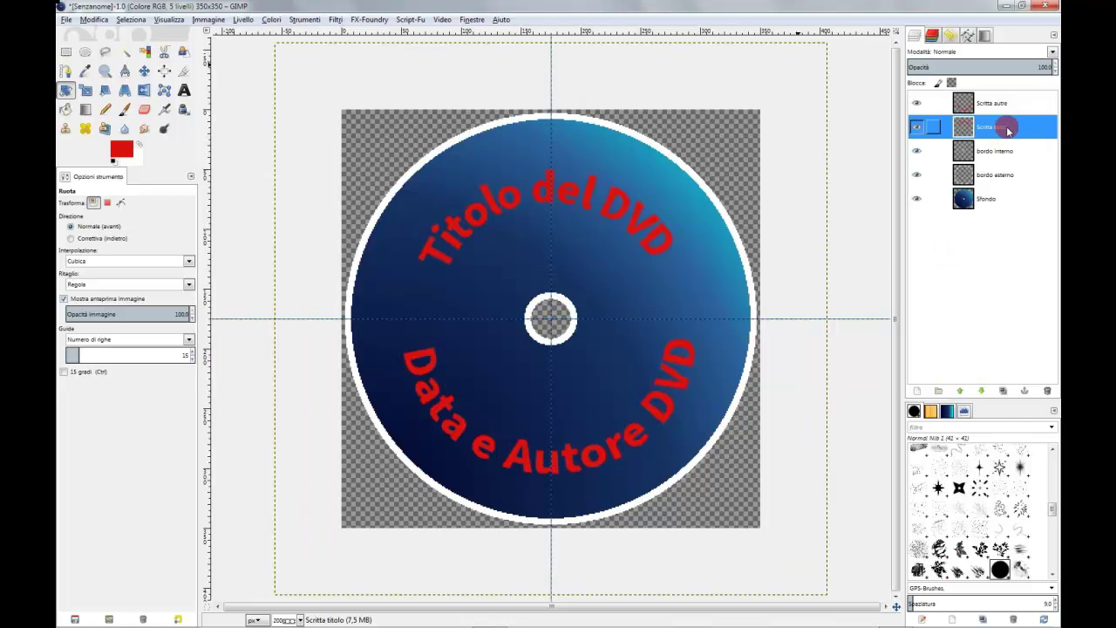
# Add a drop shadow (offset 4, blur 15, 60% opacity) to the Titolo del DVD title, then deselect
pyautogui.rightClick(1008, 130)
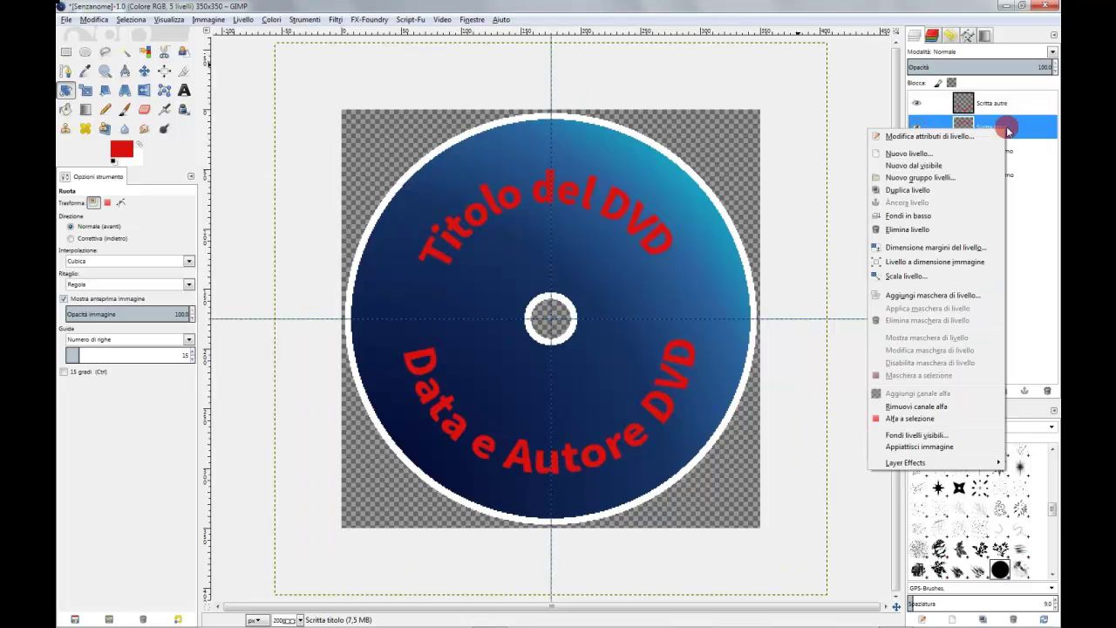
pyautogui.click(909, 418)
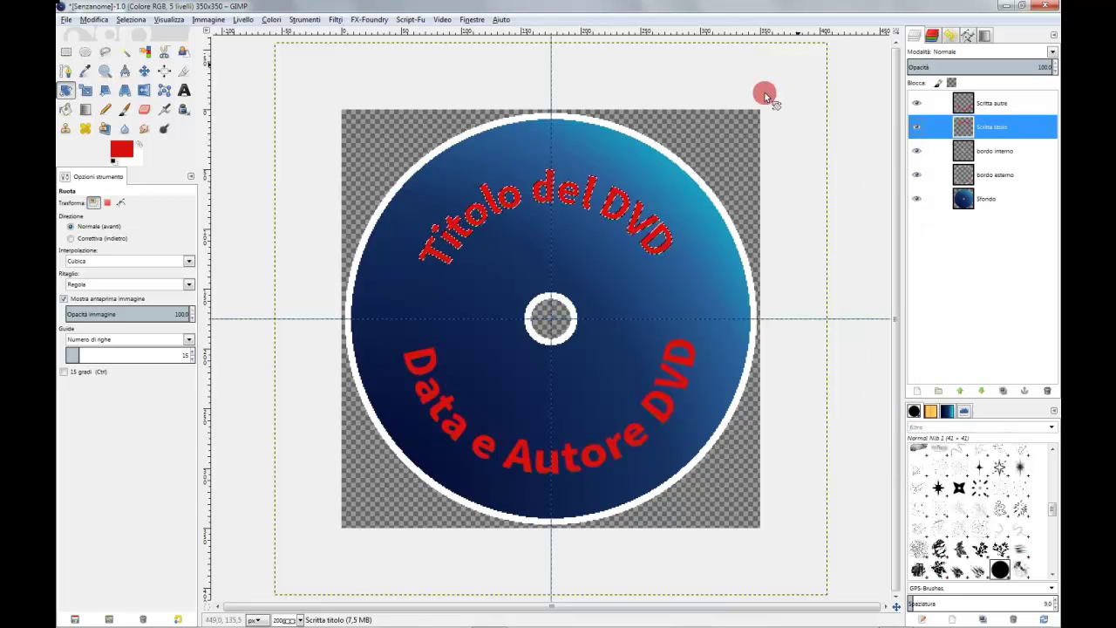
pyautogui.click(301, 19)
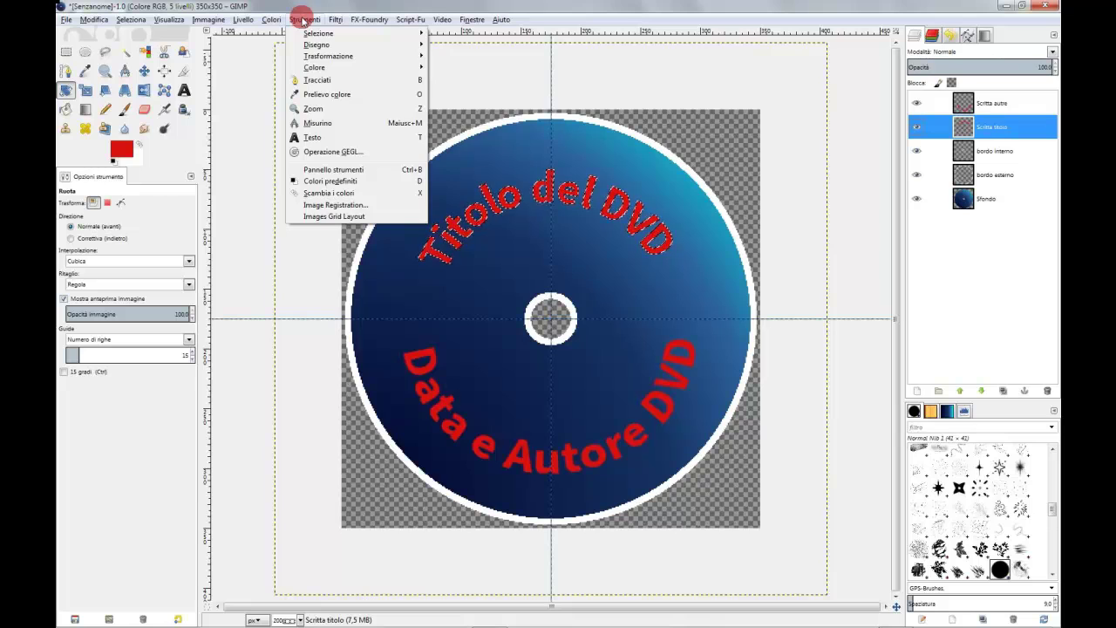
pyautogui.click(335, 20)
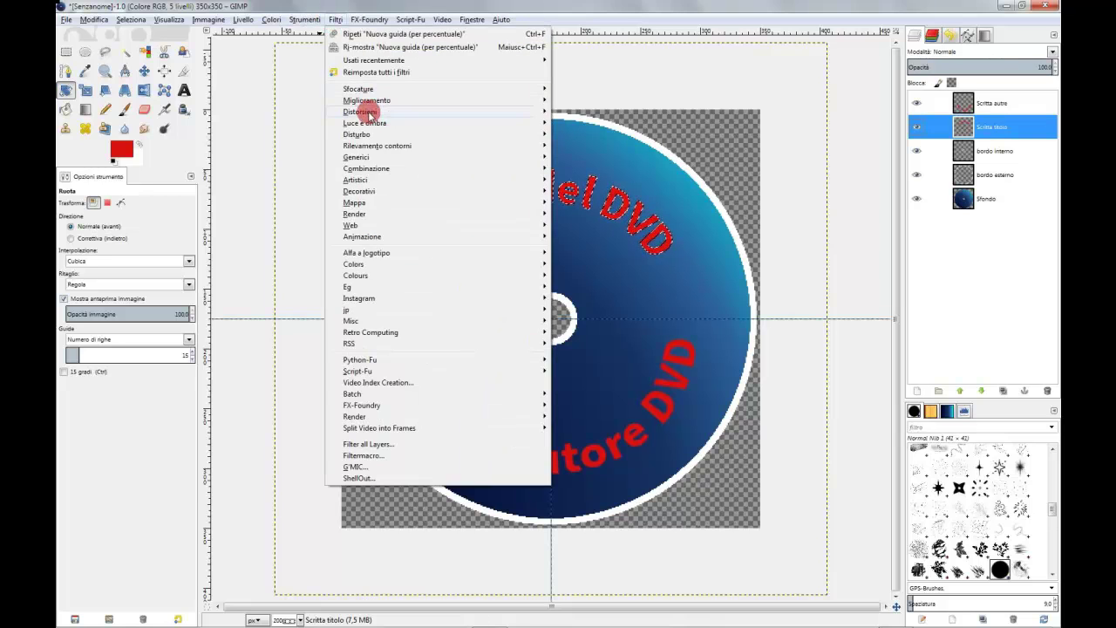
pyautogui.moveTo(364, 123)
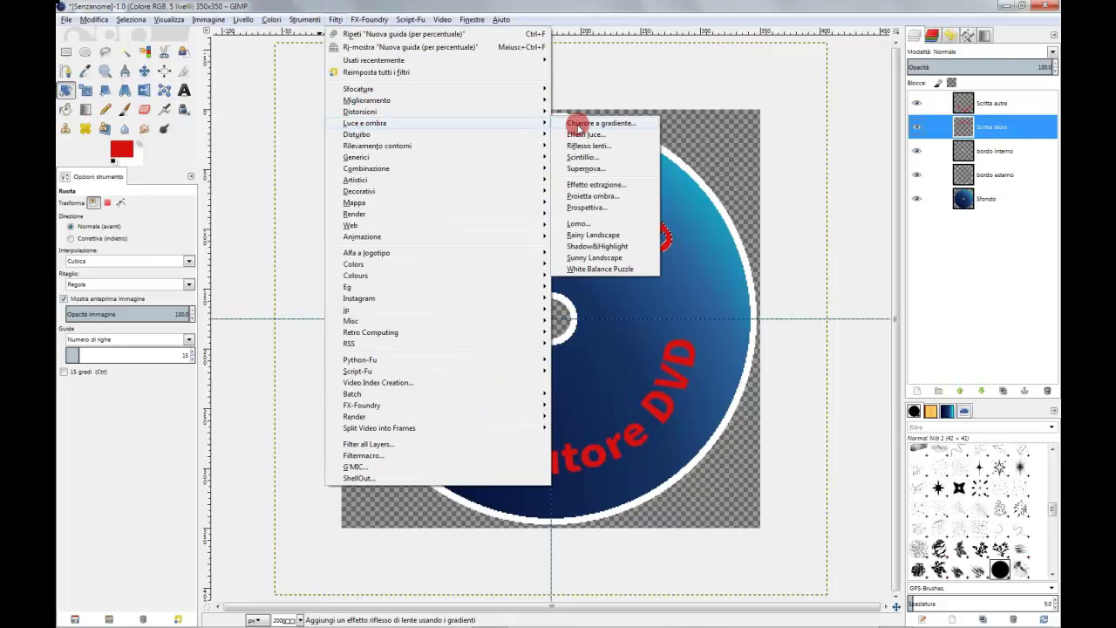
pyautogui.click(594, 196)
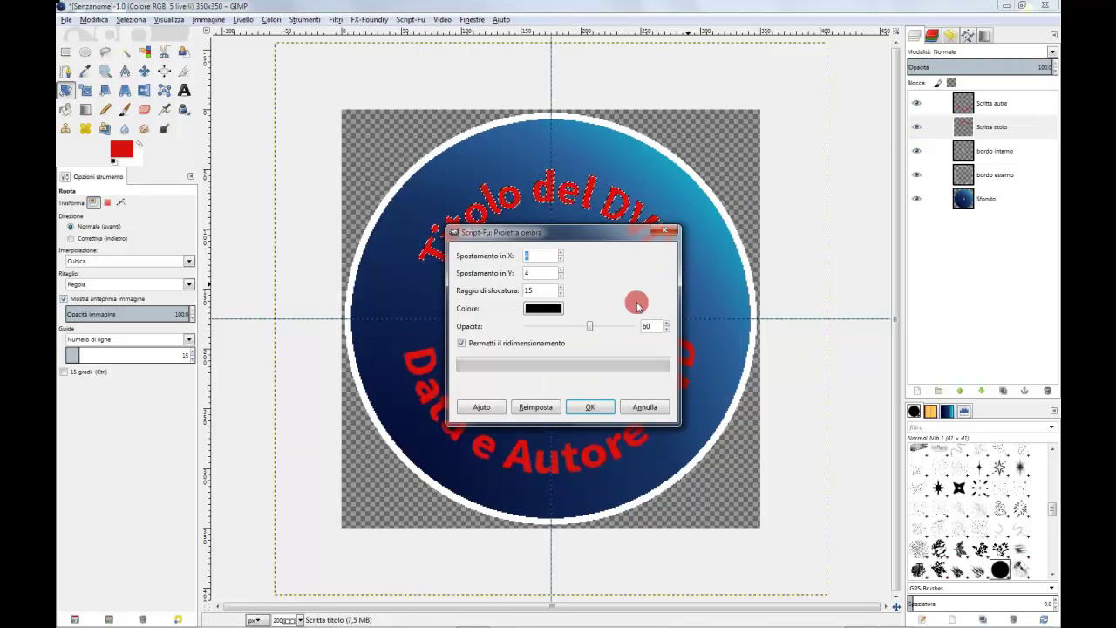
pyautogui.click(589, 407)
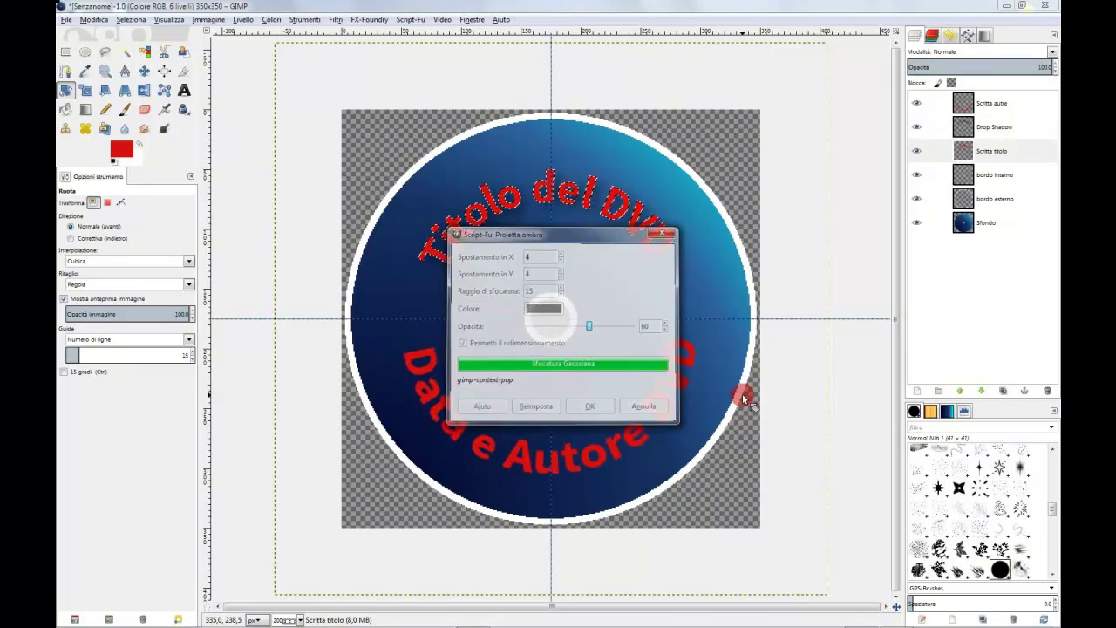
pyautogui.click(128, 20)
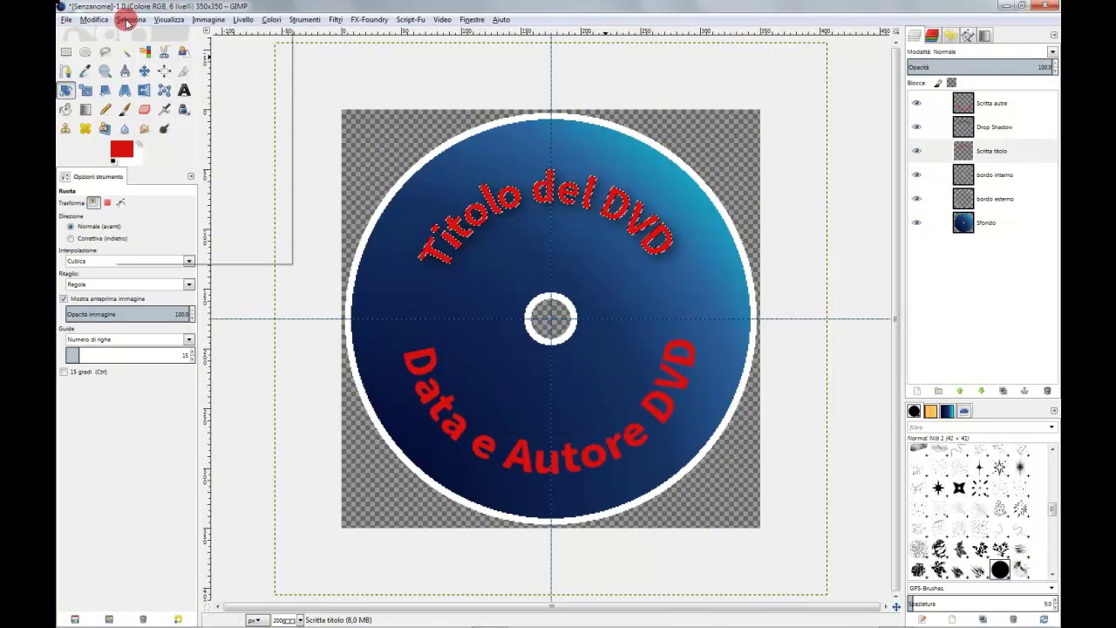
pyautogui.click(127, 48)
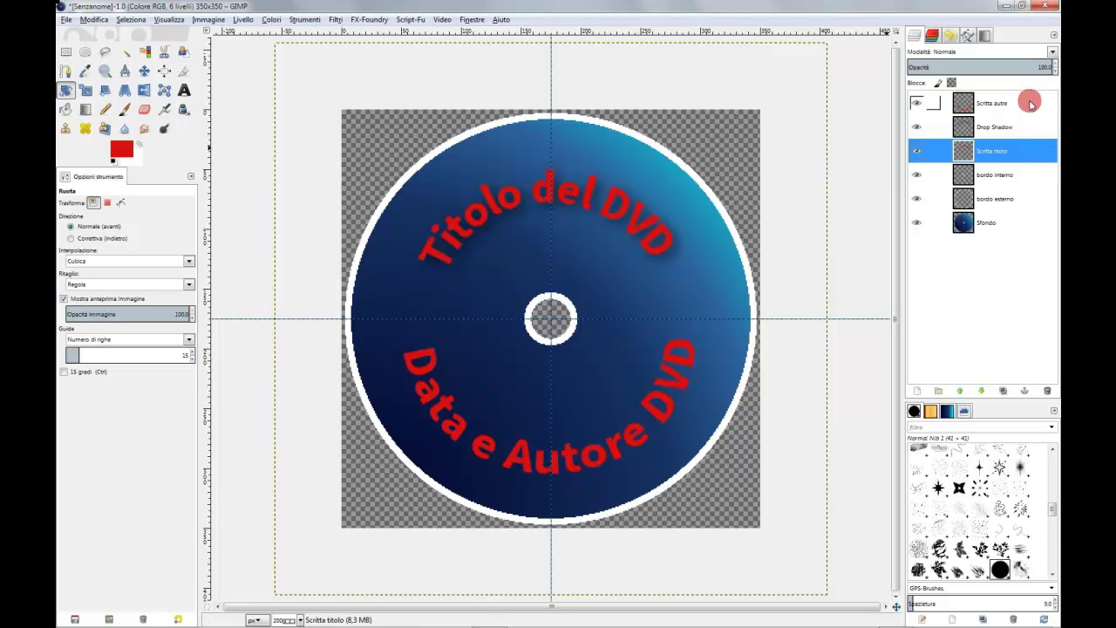
# Load the Scritta autre layer's alpha as a selection of the author lettering
pyautogui.click(1017, 104)
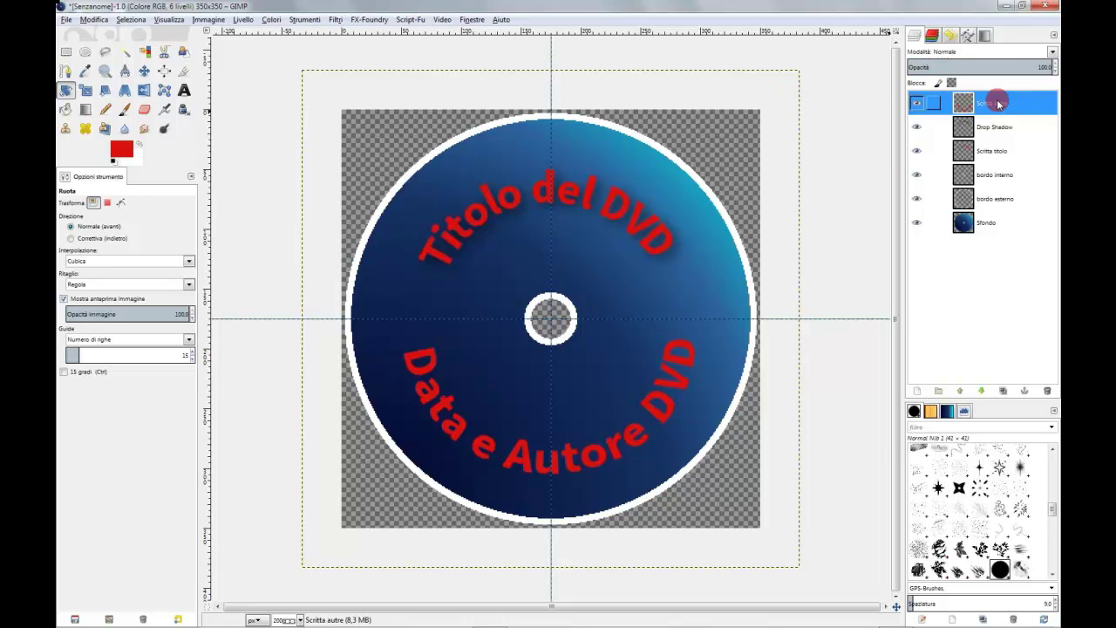
pyautogui.rightClick(999, 103)
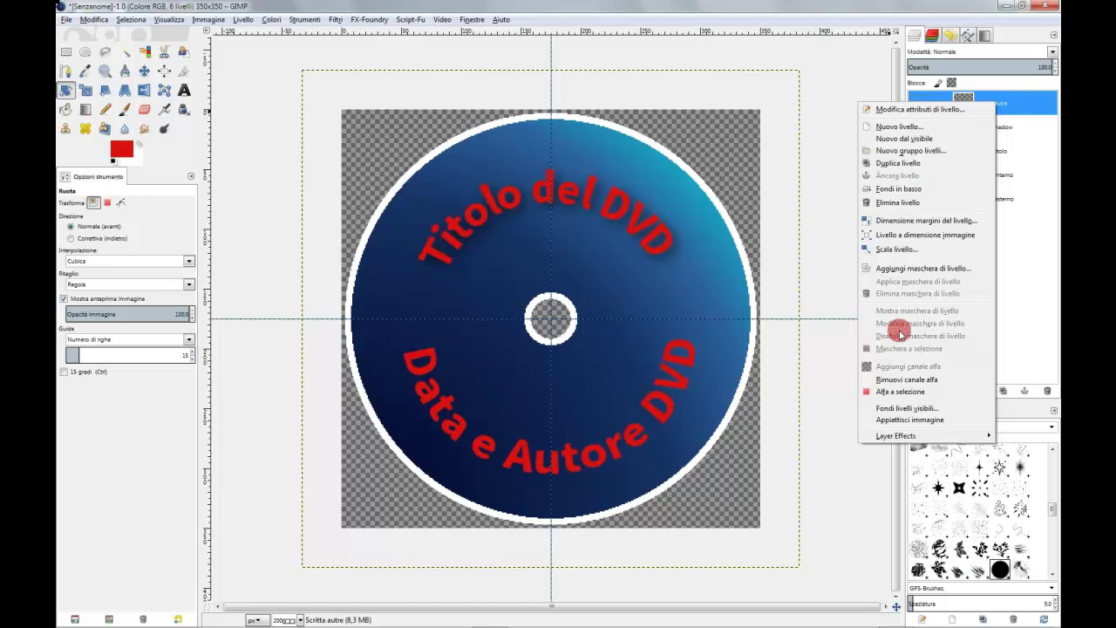
pyautogui.click(1031, 155)
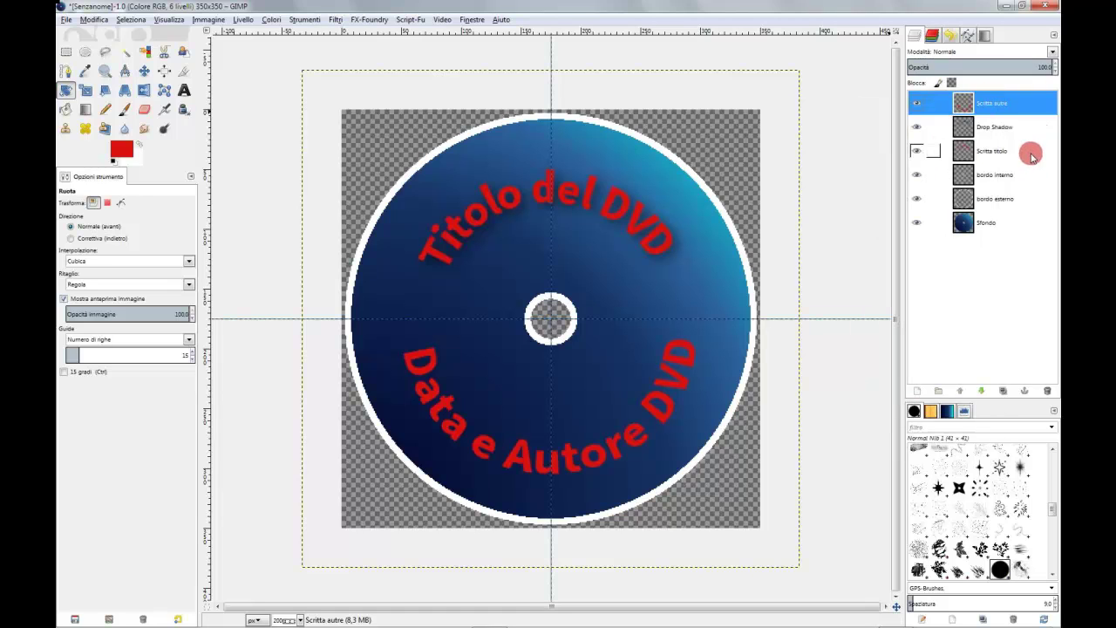
pyautogui.click(1015, 154)
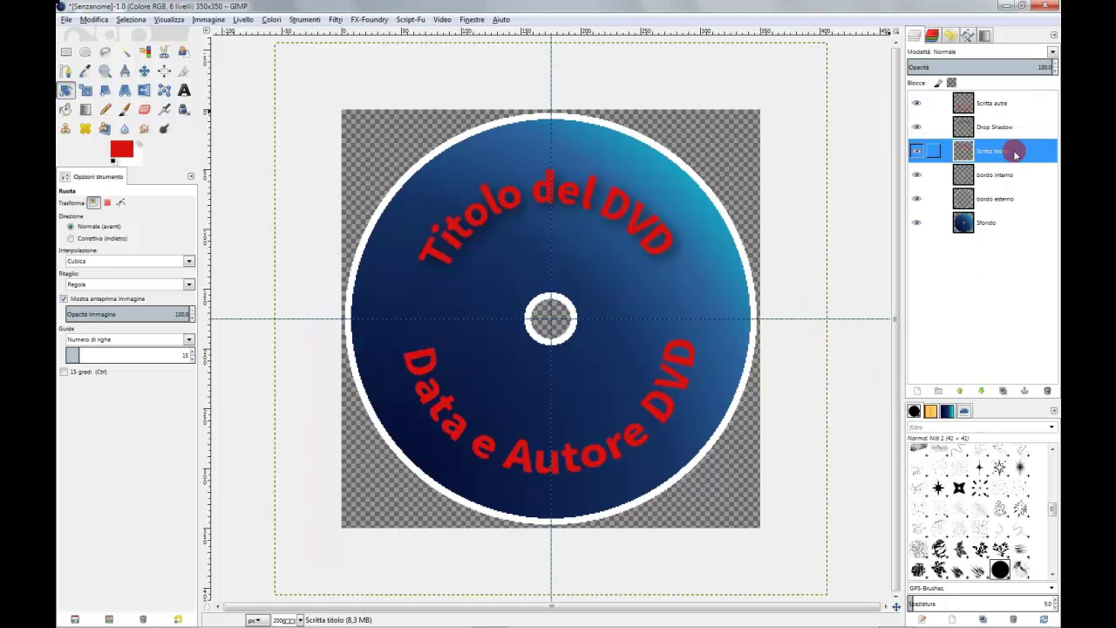
pyautogui.click(1014, 105)
pyautogui.rightClick(1014, 104)
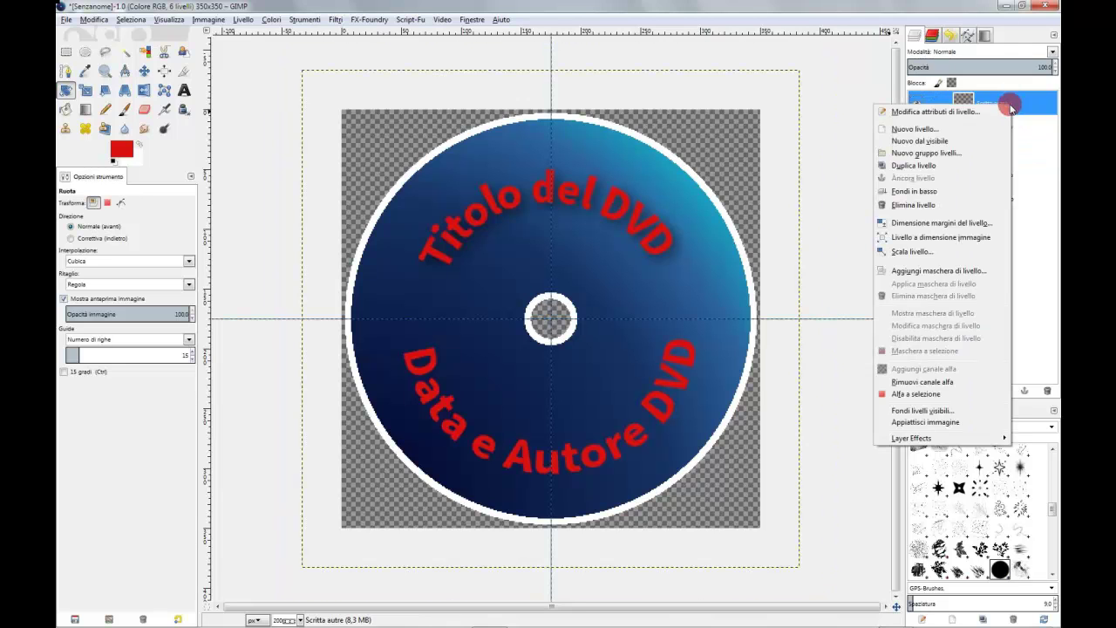
pyautogui.click(933, 395)
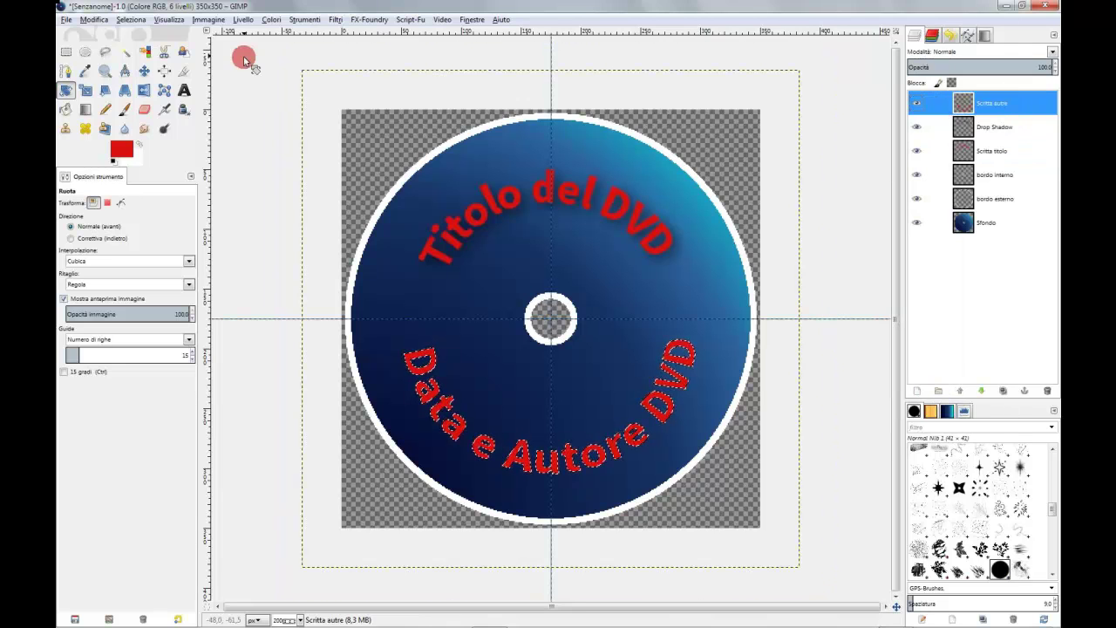
# Repeat the drop shadow on the author text, clear the selection, and make Sfondo active
pyautogui.click(336, 21)
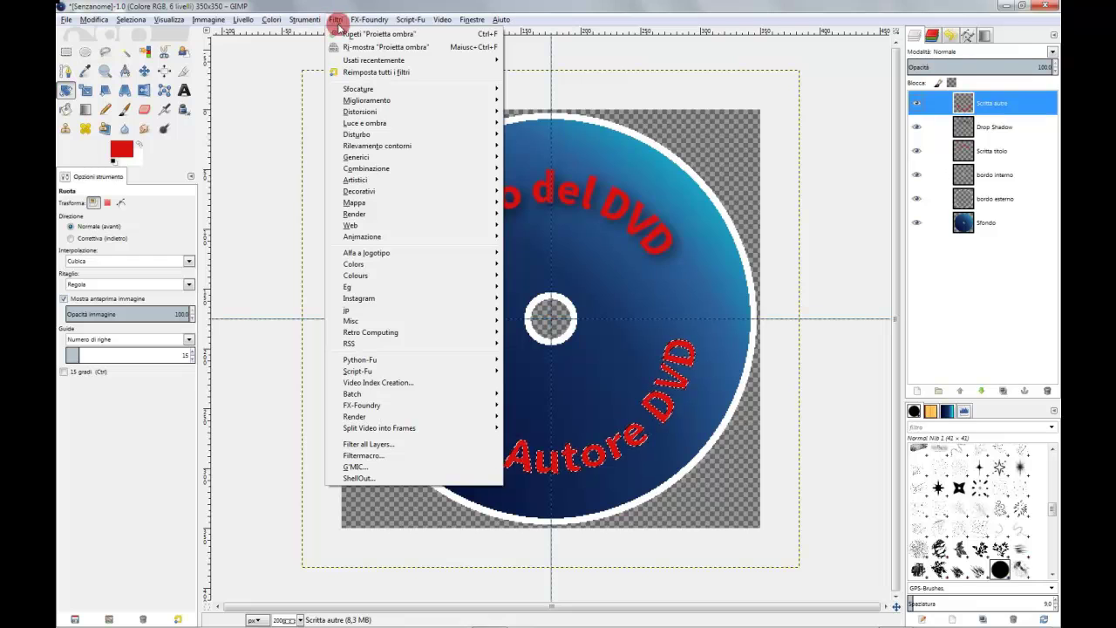
pyautogui.click(362, 35)
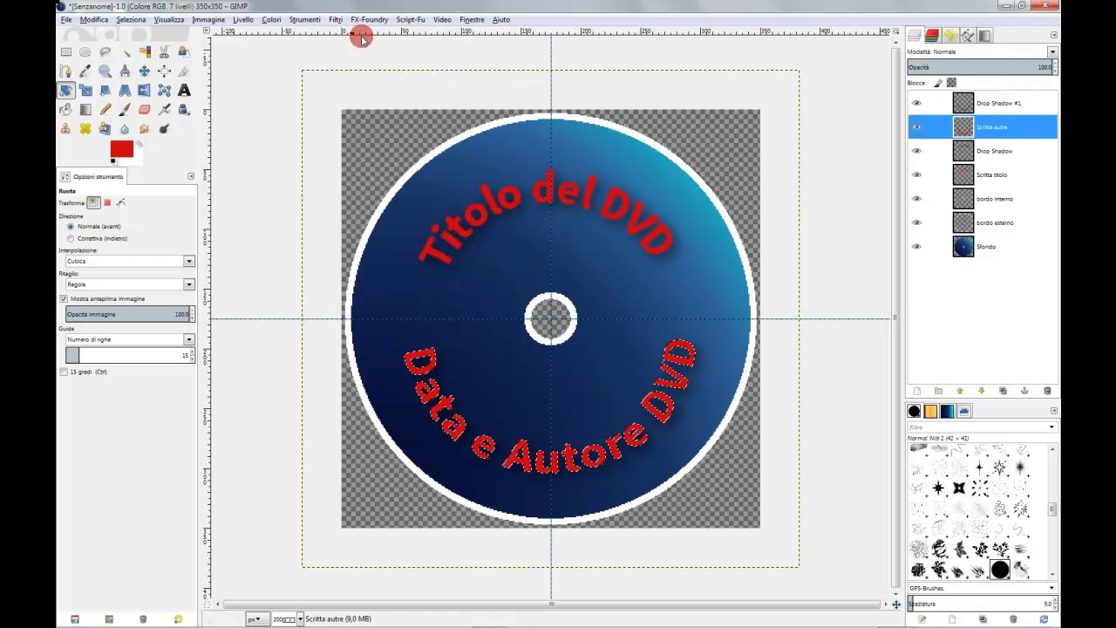
pyautogui.click(132, 19)
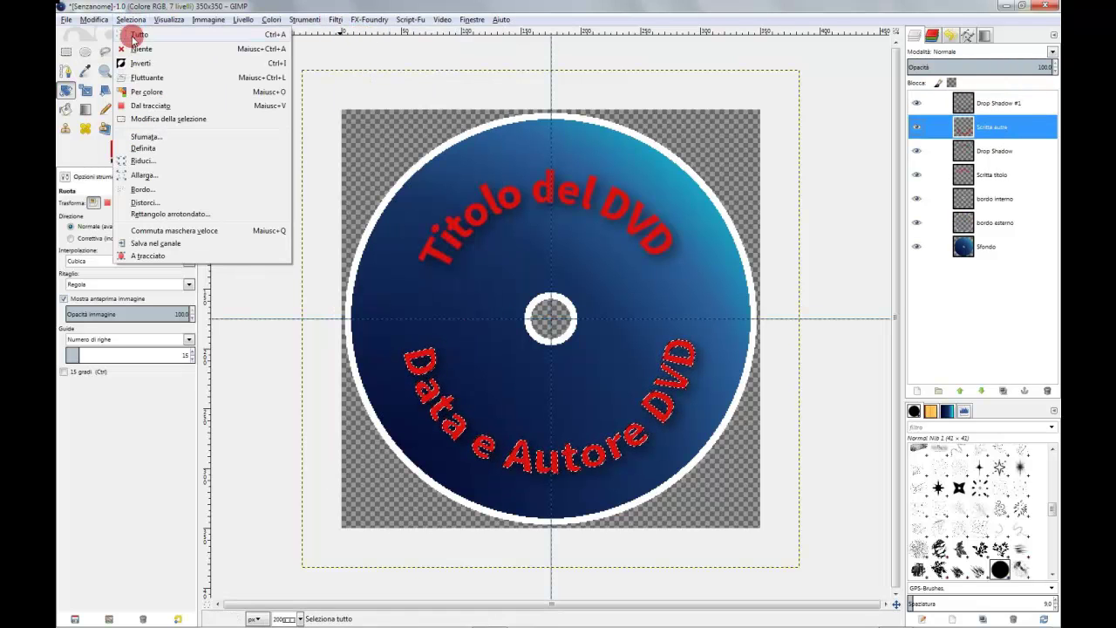
pyautogui.click(130, 54)
pyautogui.click(775, 291)
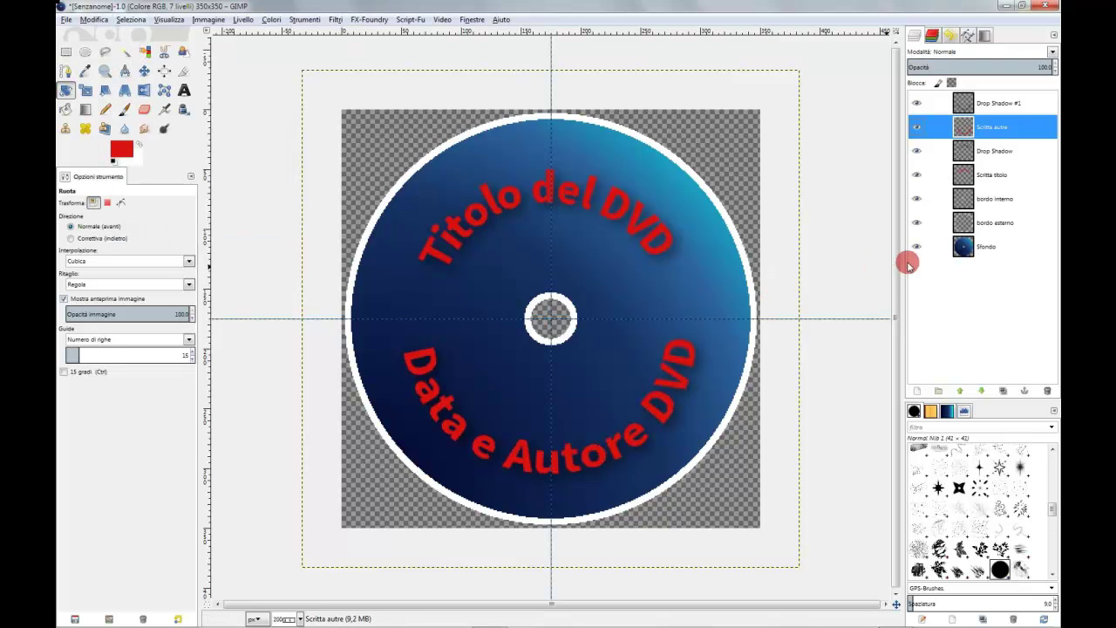
pyautogui.click(1021, 249)
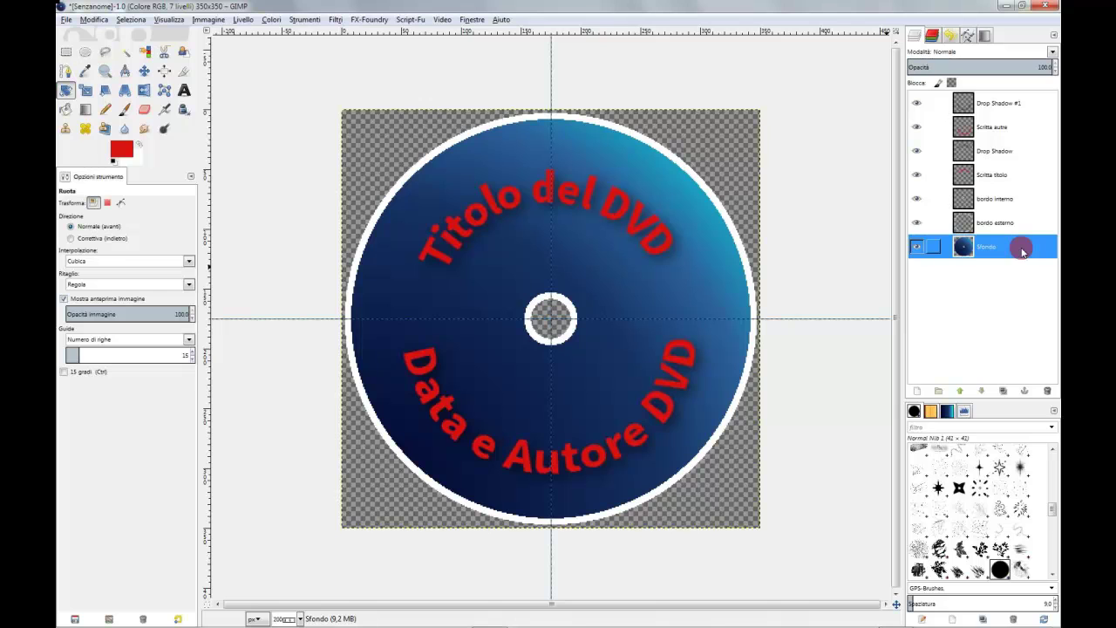